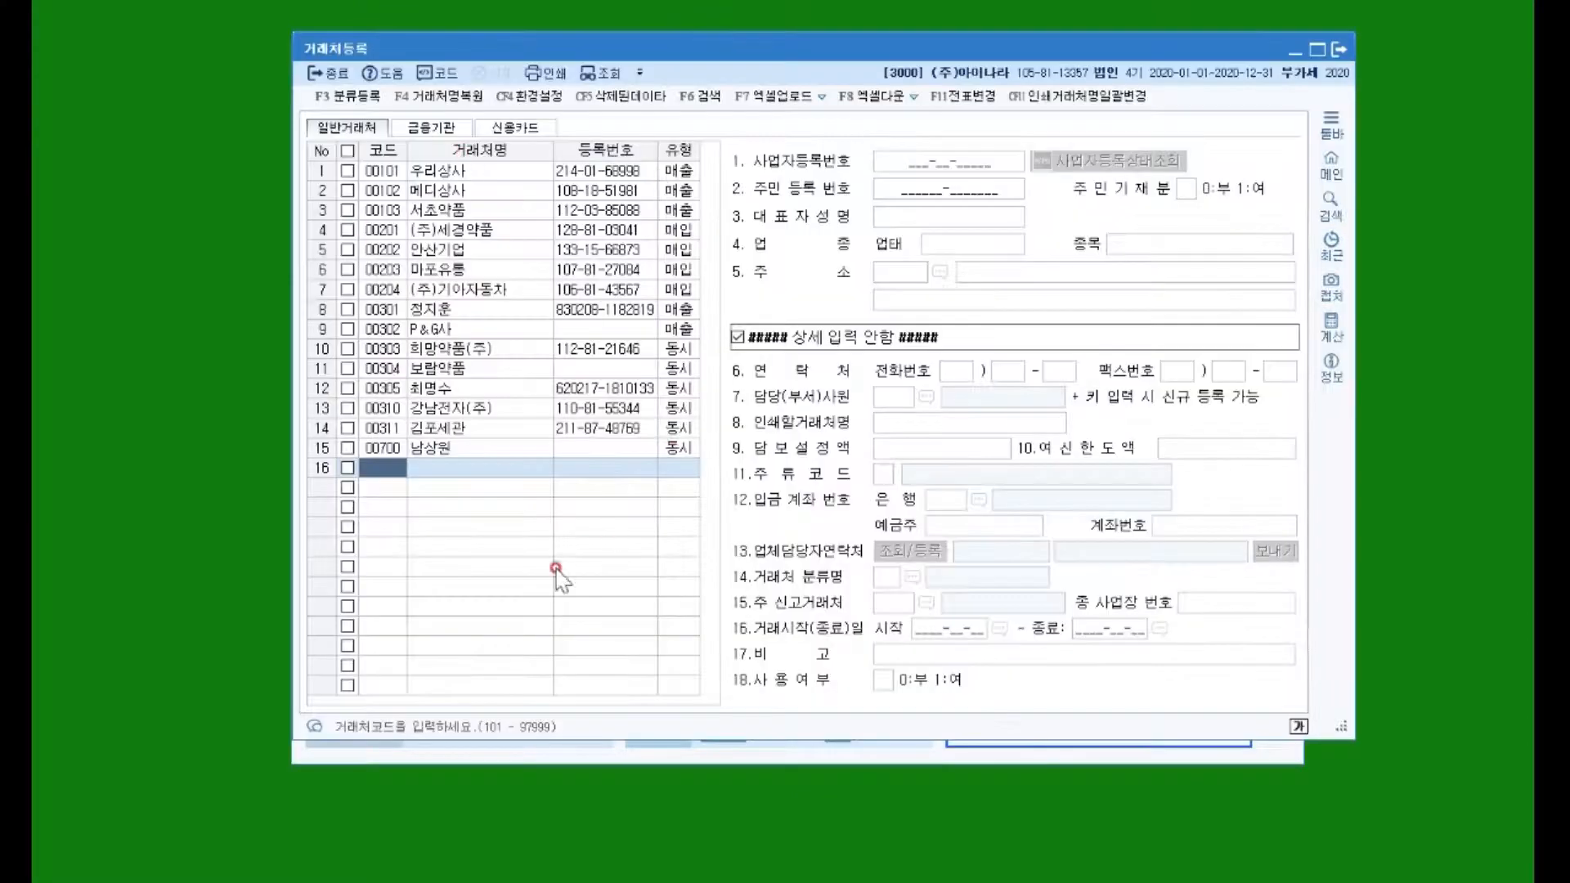
Step: Register client 00800 영업부 with type 동시
left_click(442, 538)
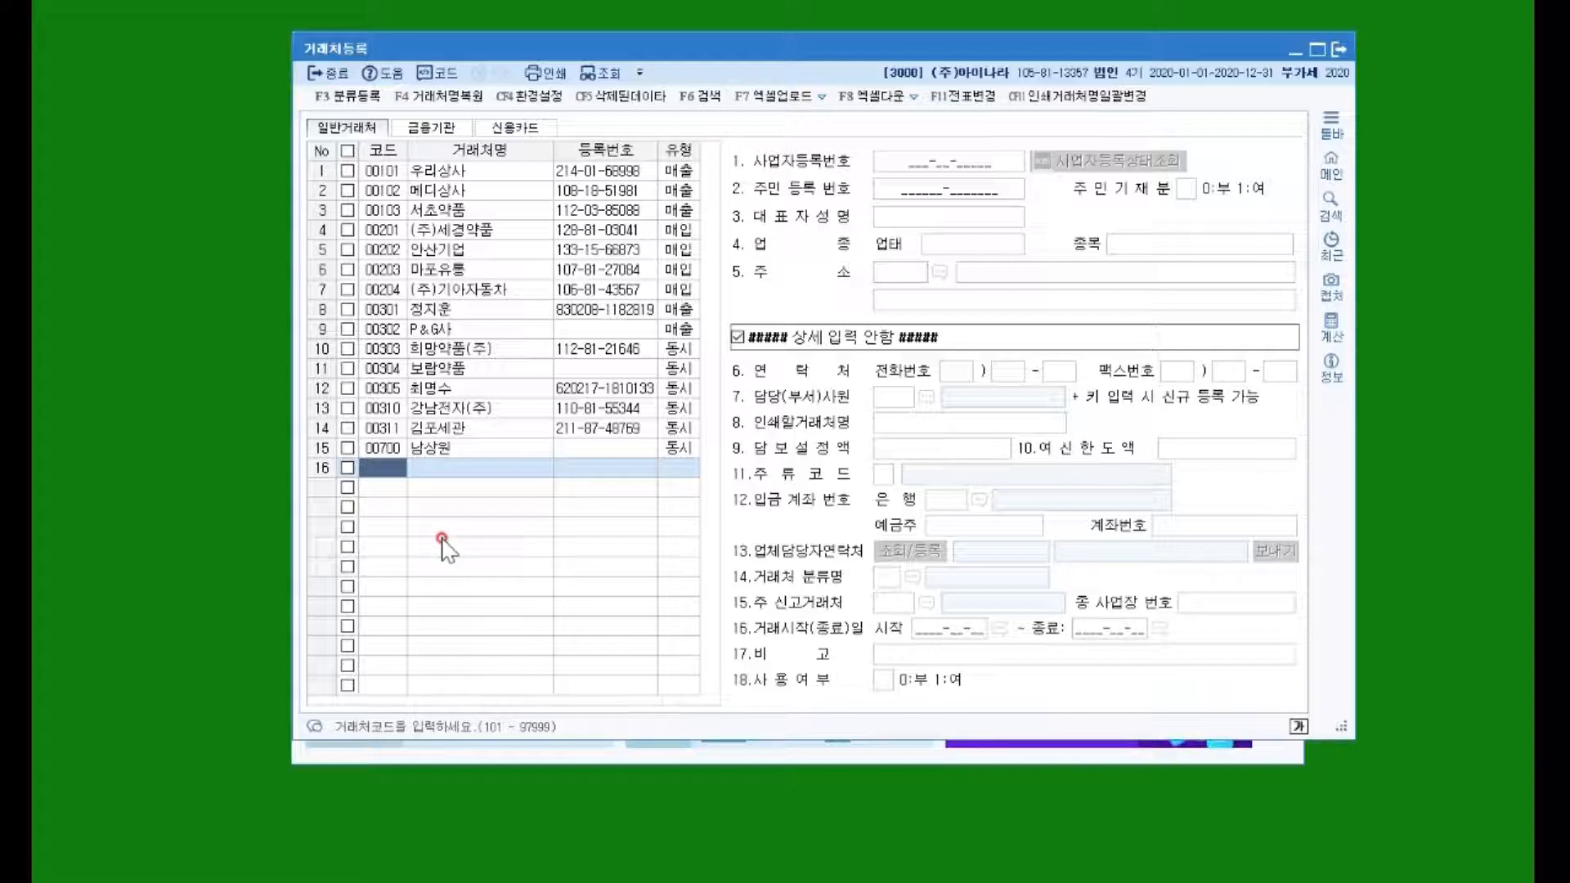
type("800")
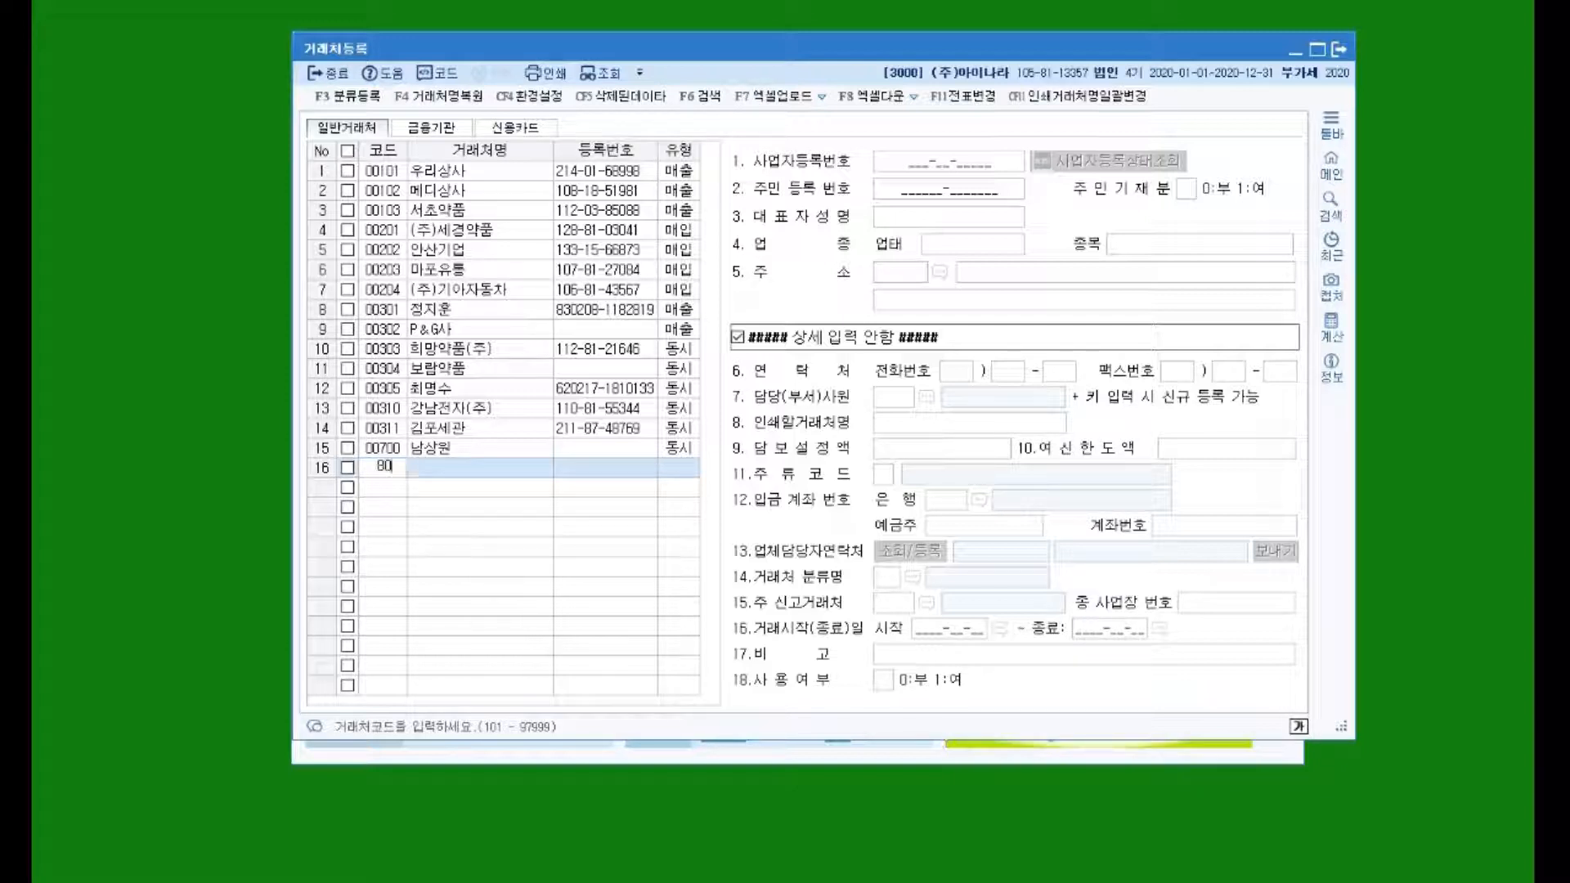
key("Return")
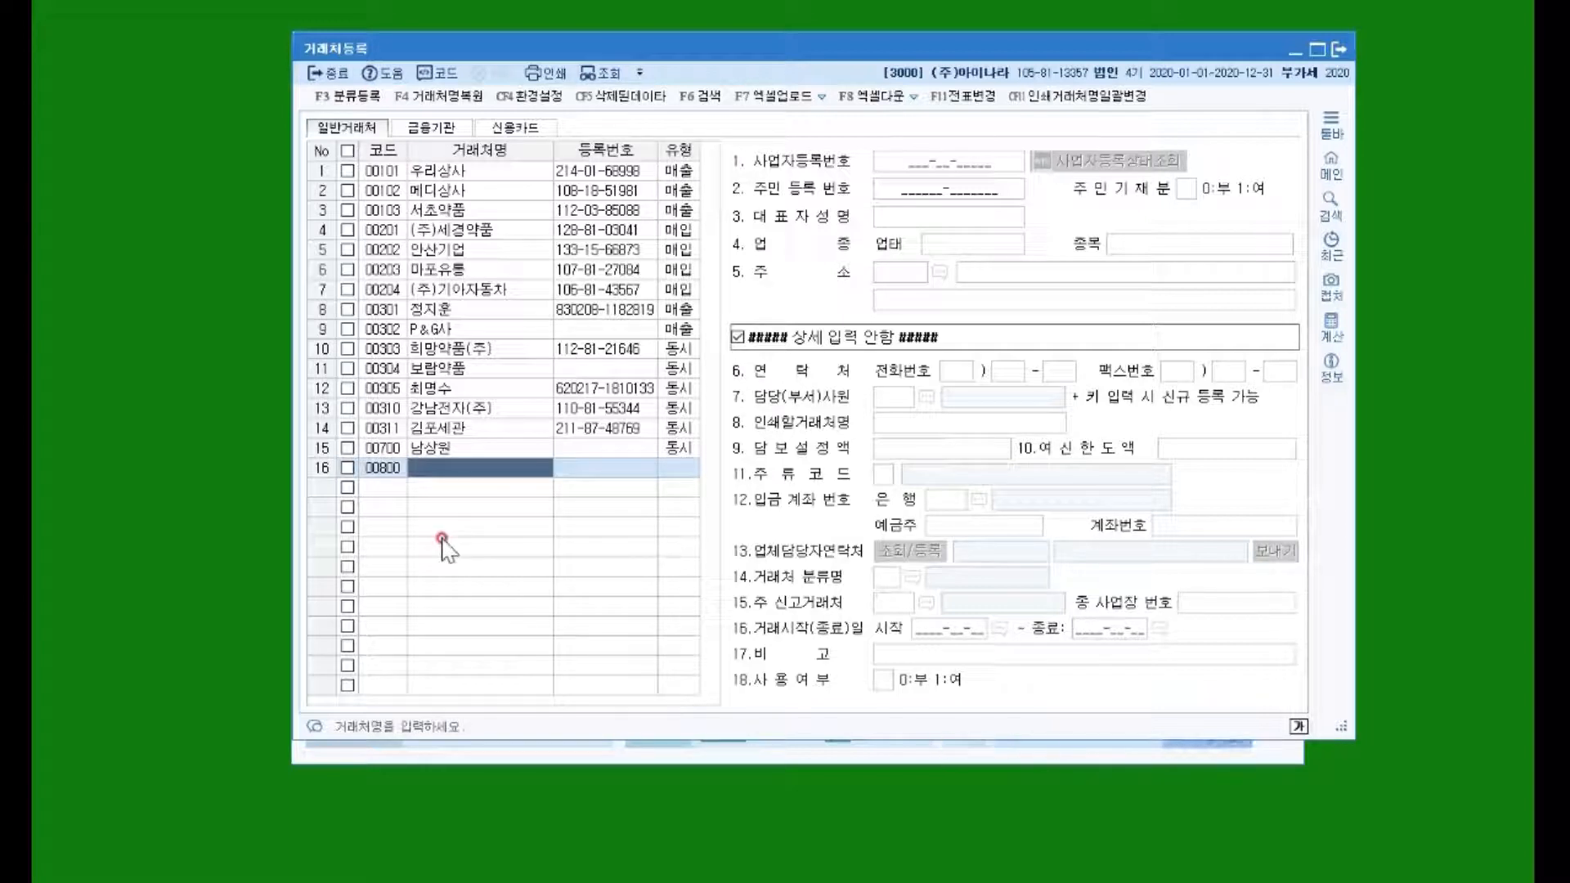
type("ㅇ영업부")
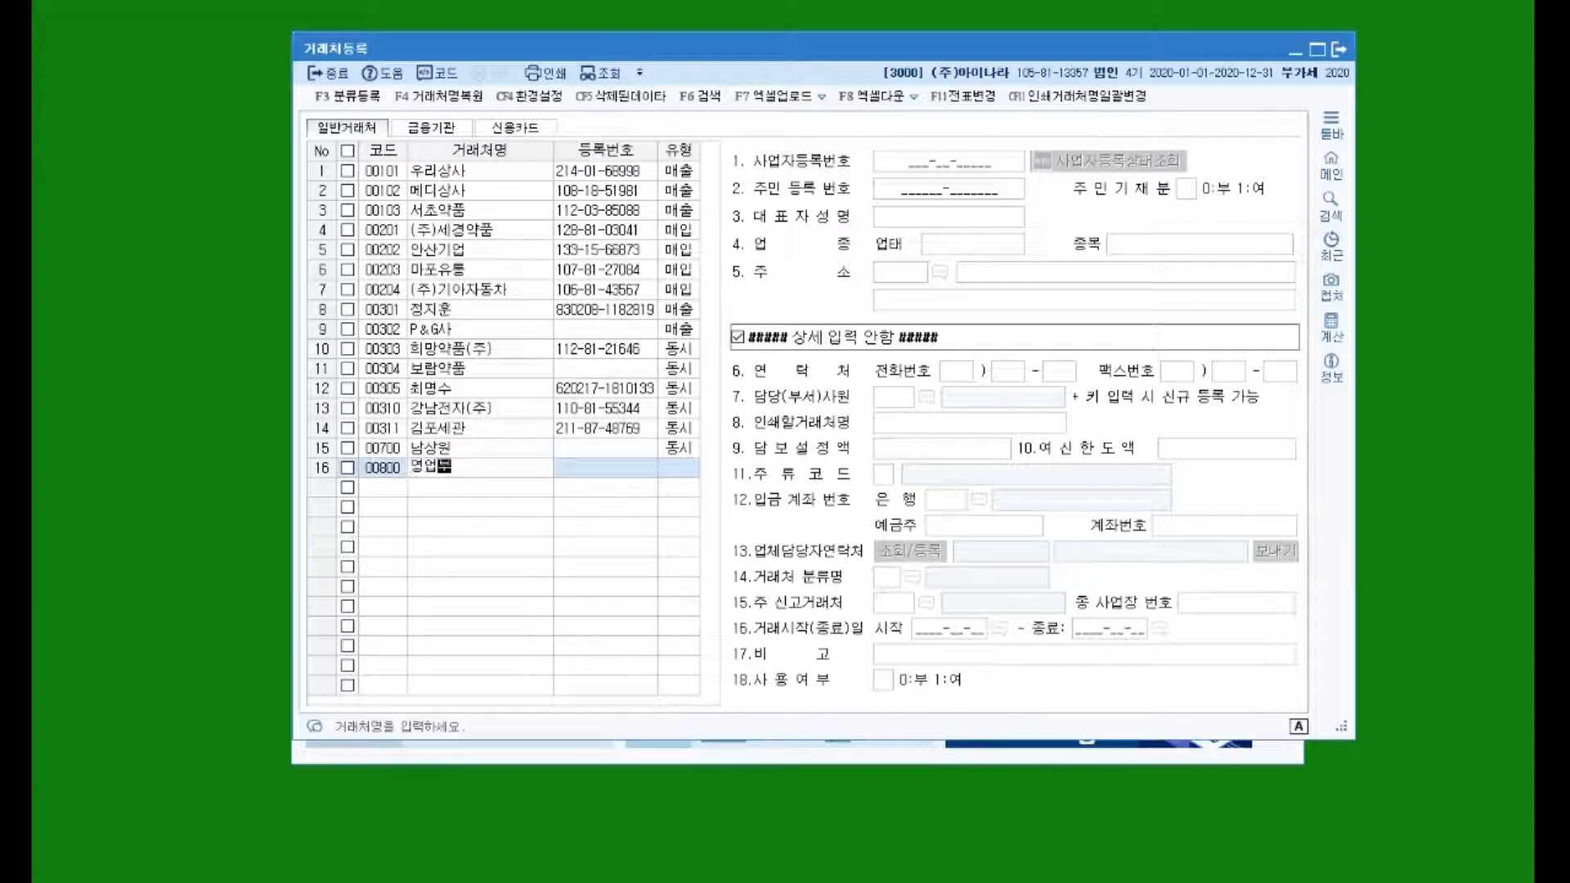
key("Return")
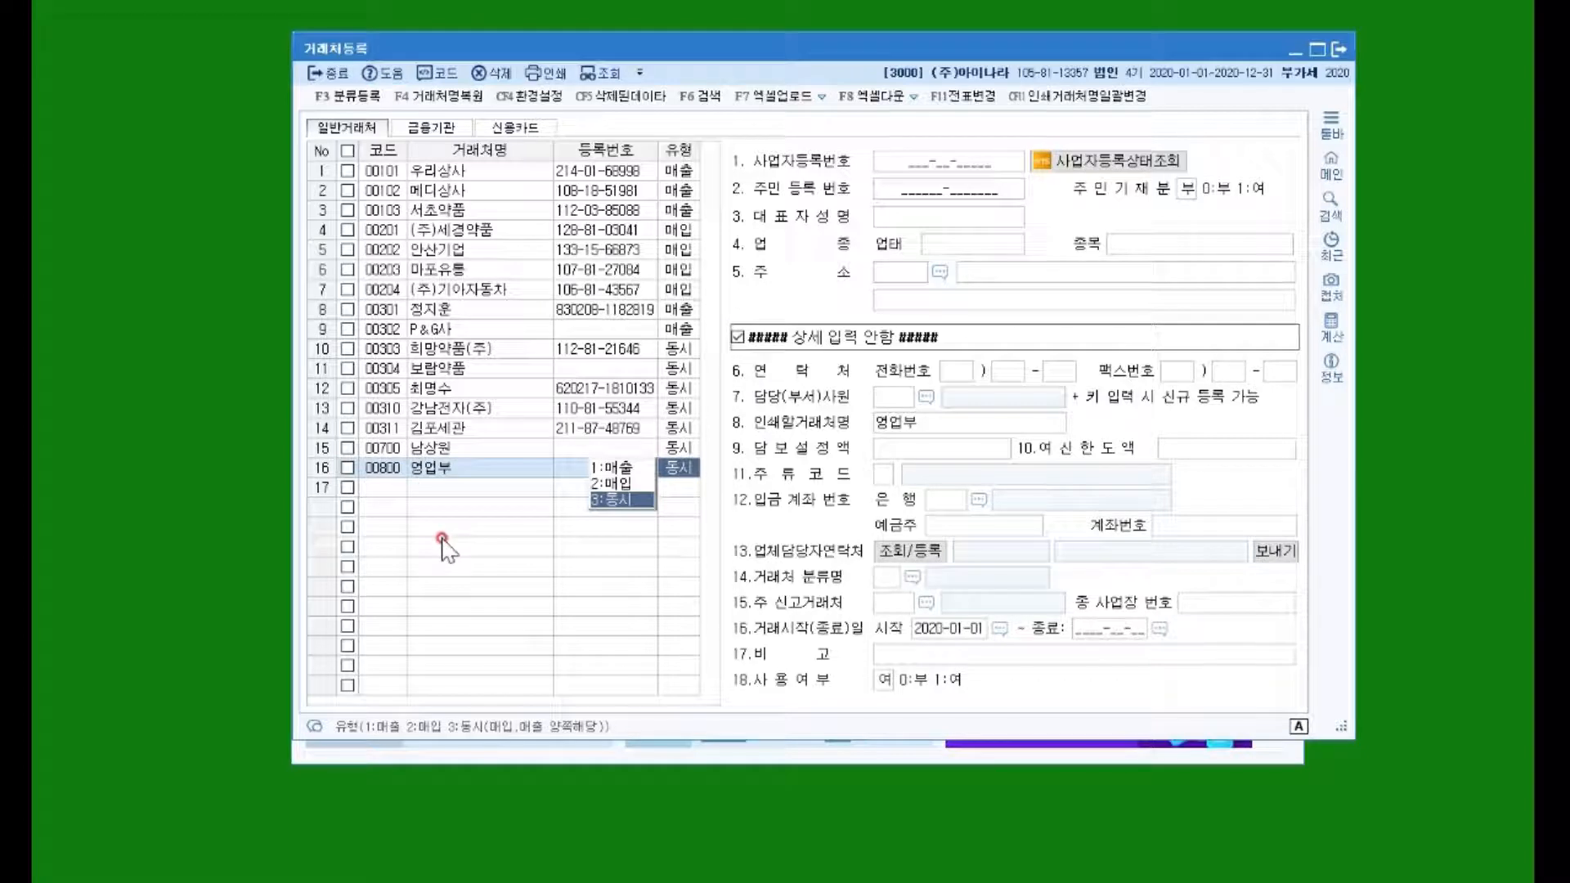
key("Return")
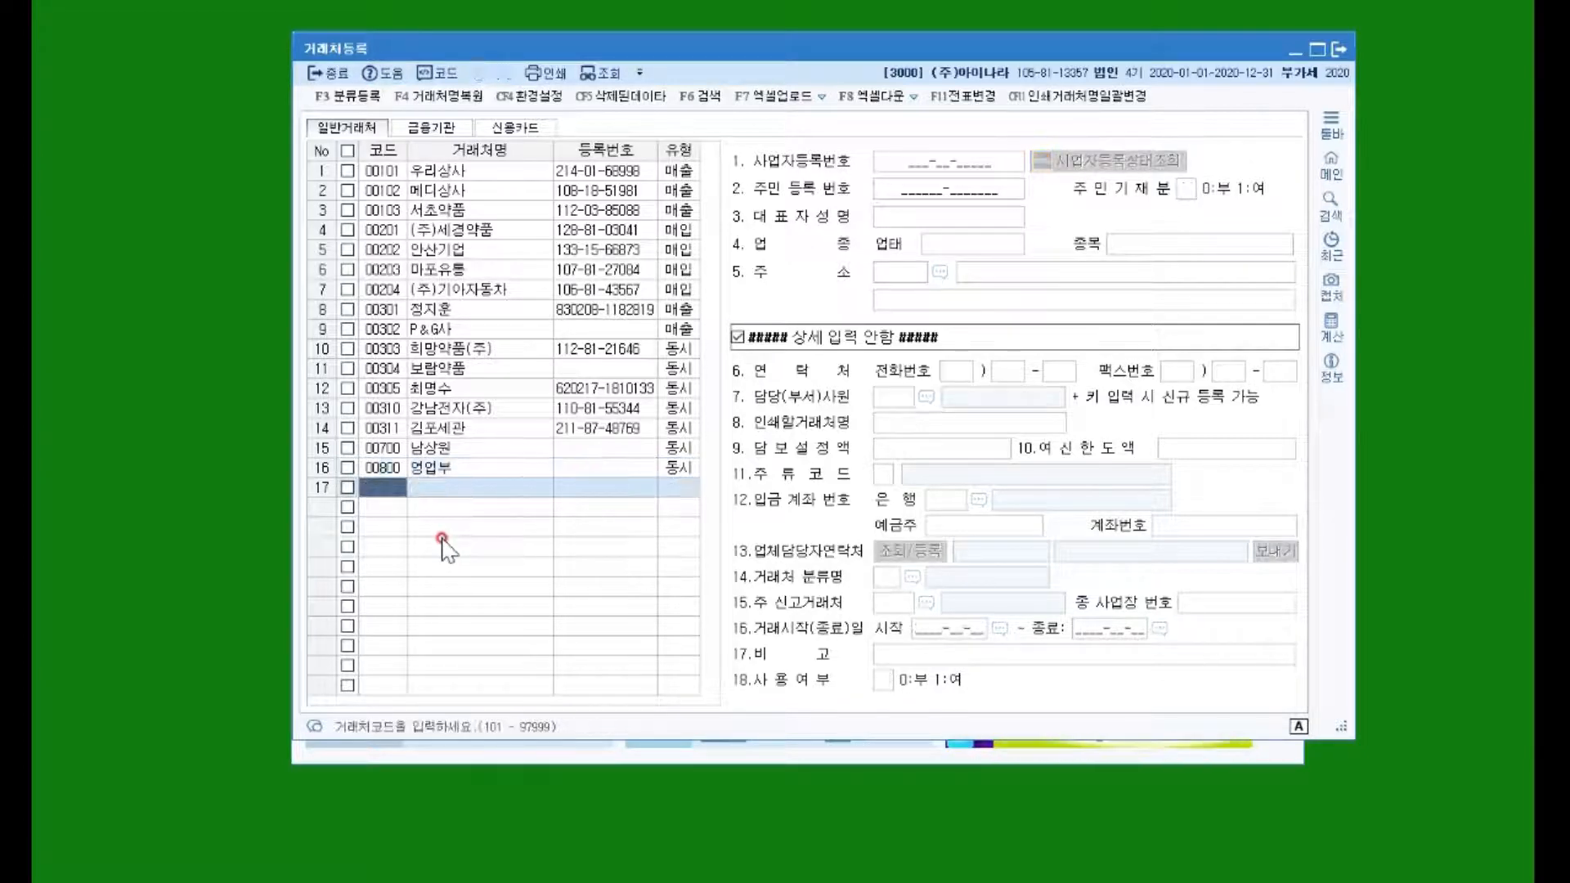
Step: Register client 00810 생산부 with type 동시 and close client registration
type("00810")
key("Return")
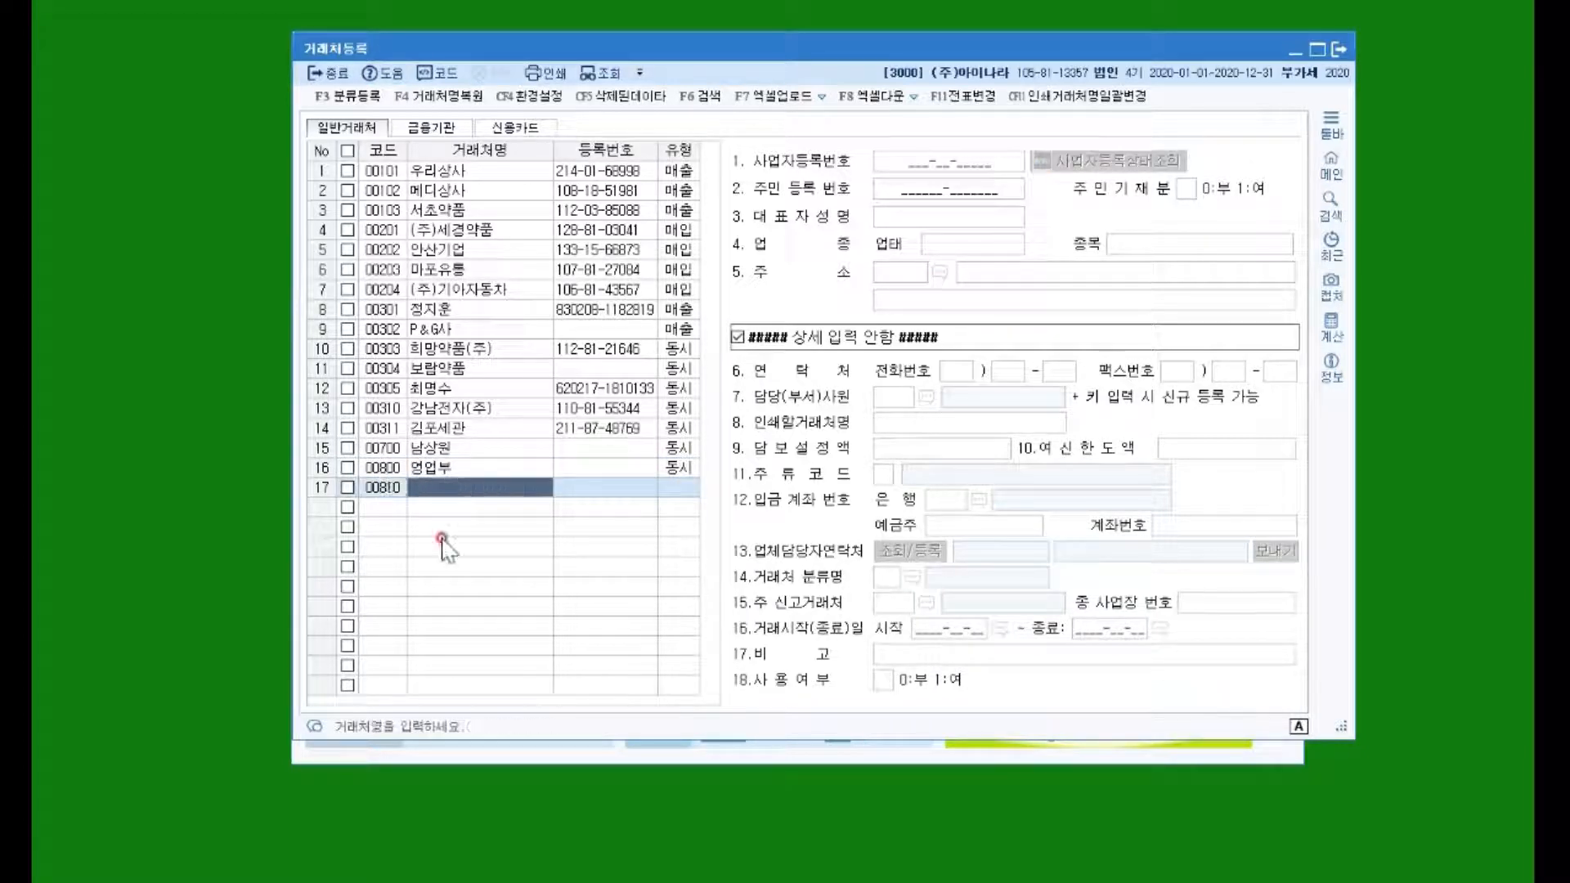
type("생산부")
key("Return")
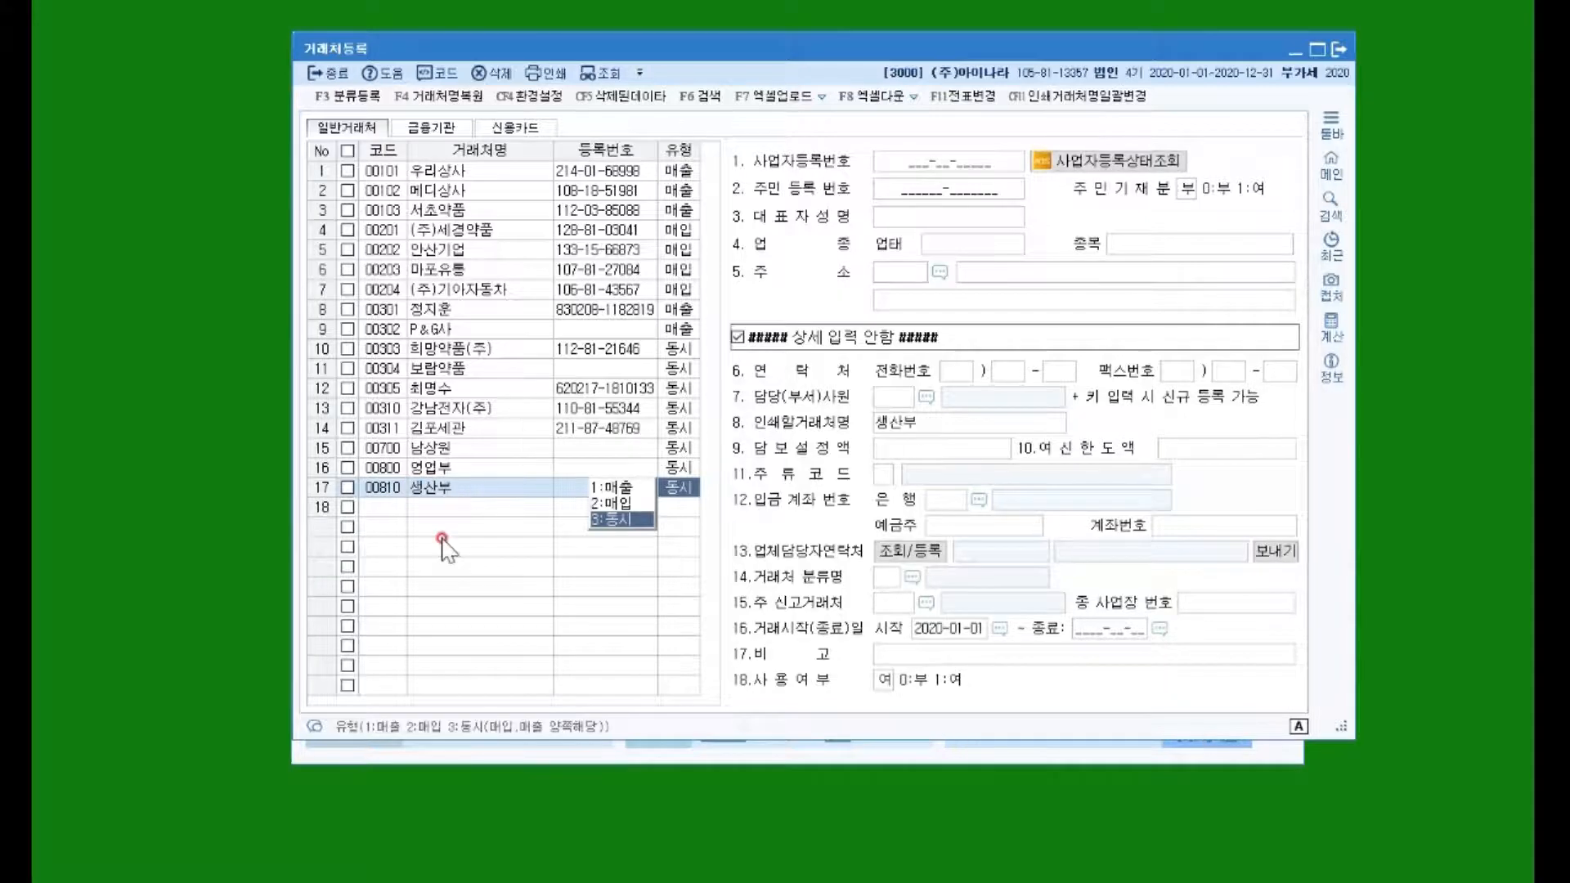
key("Return")
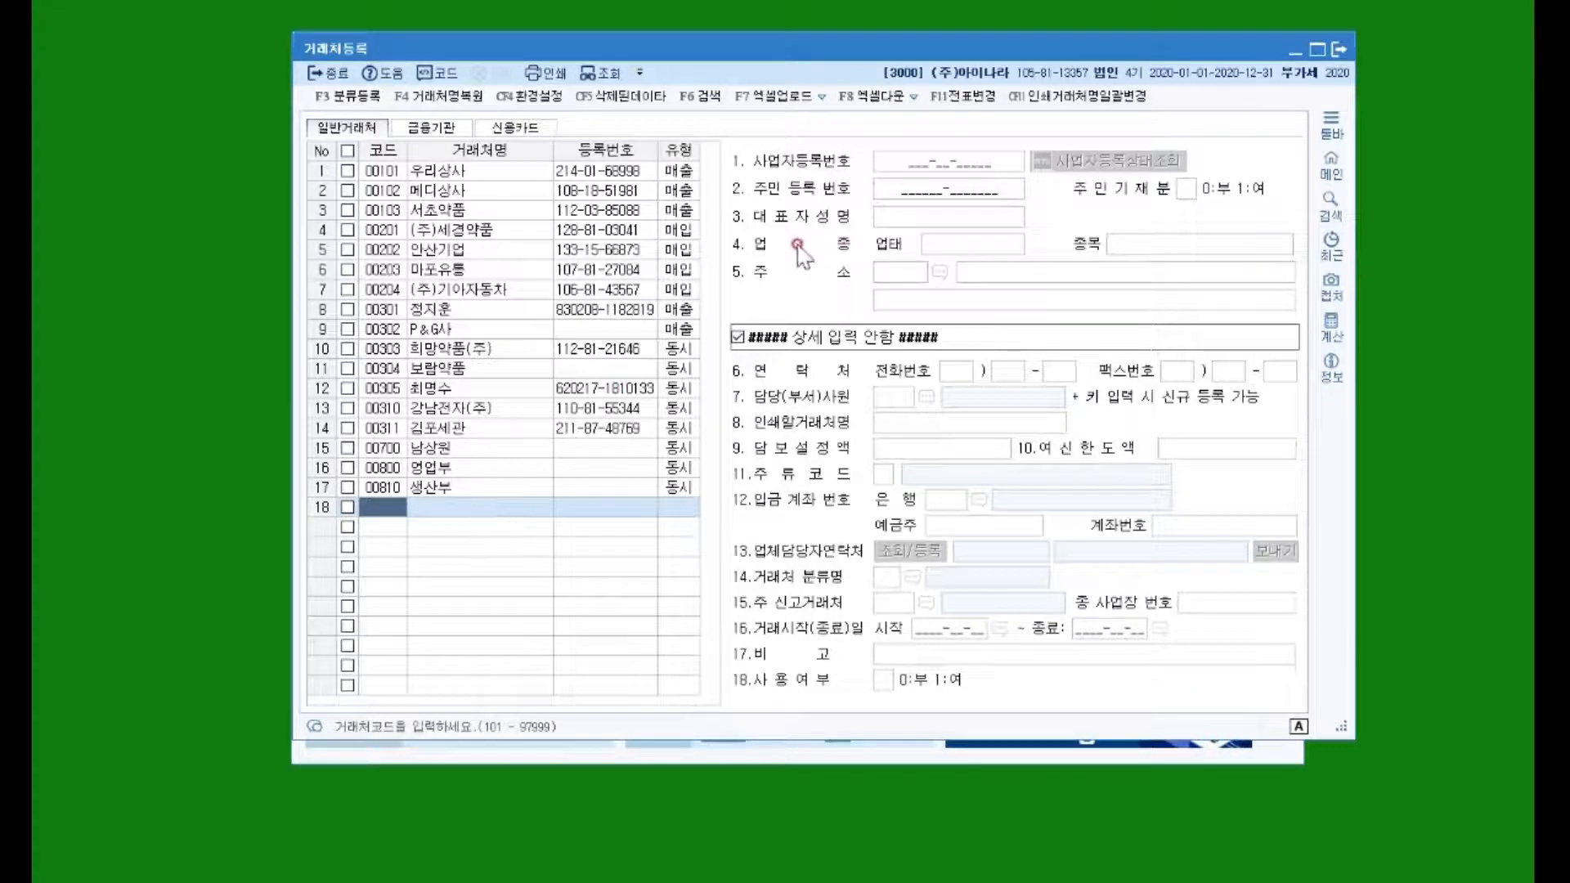
left_click(321, 74)
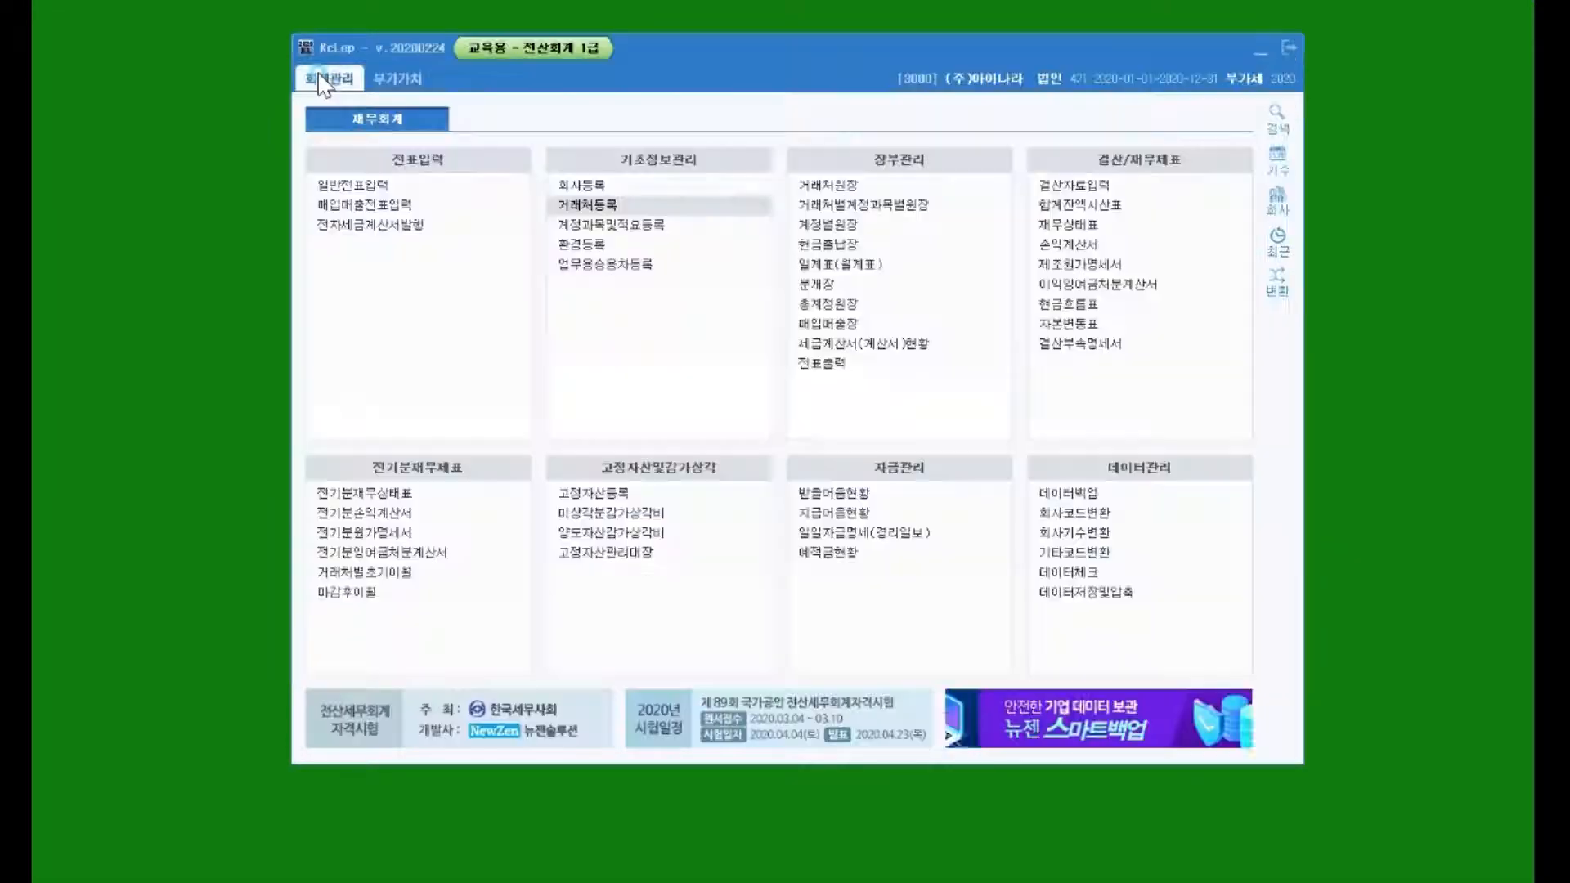
Step: Open 일반전표입력 dated May 1 (month 05, day 1) and start the first row
left_click(384, 186)
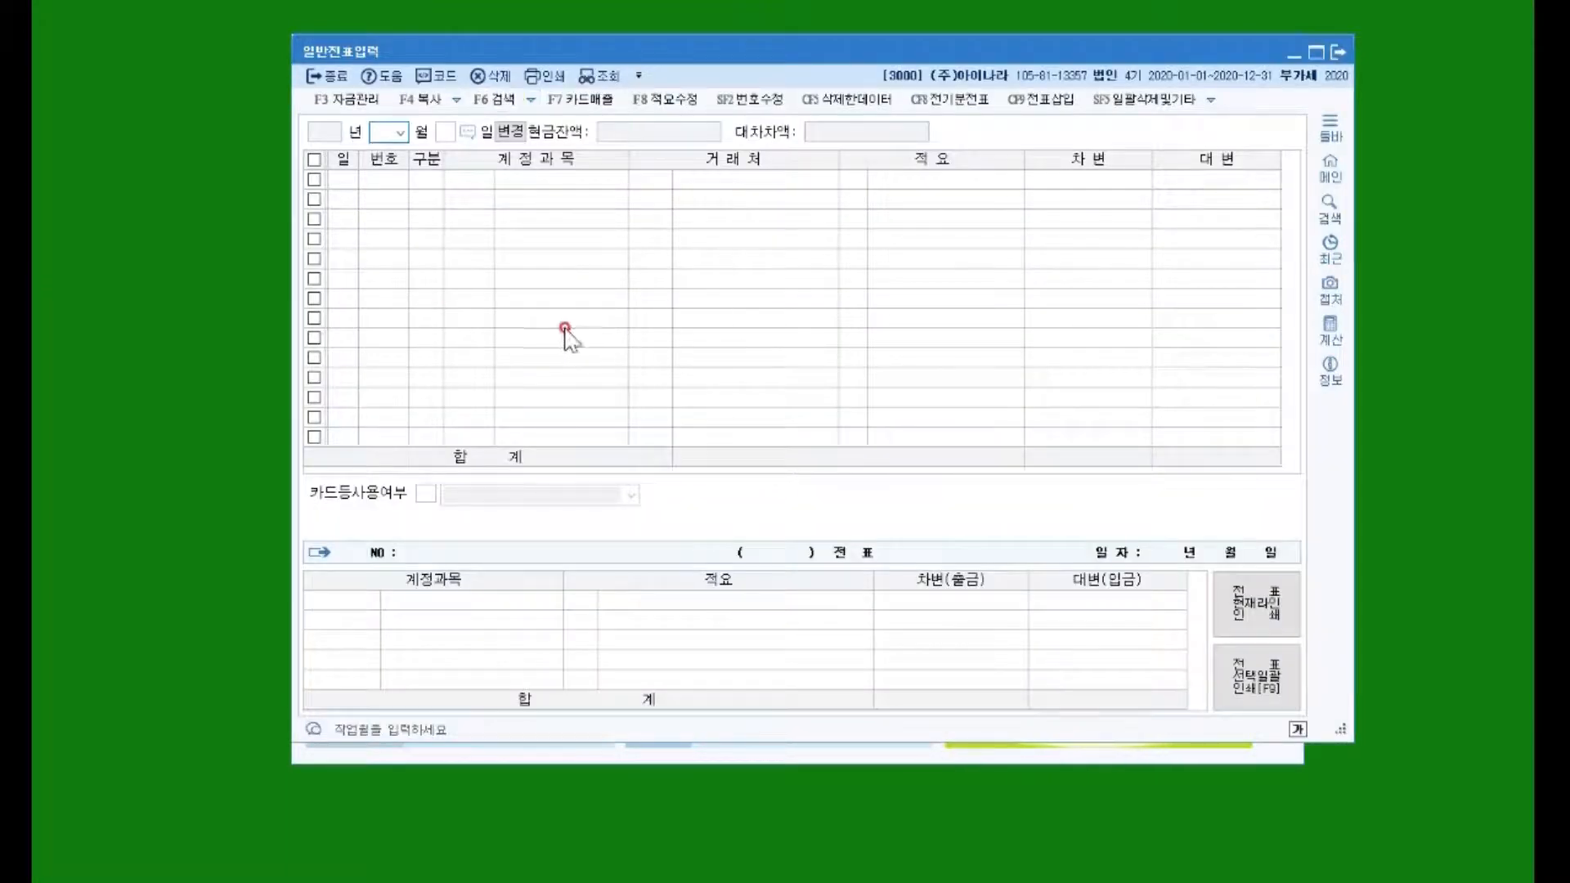
type("05")
key("Return")
type("1")
key("Return")
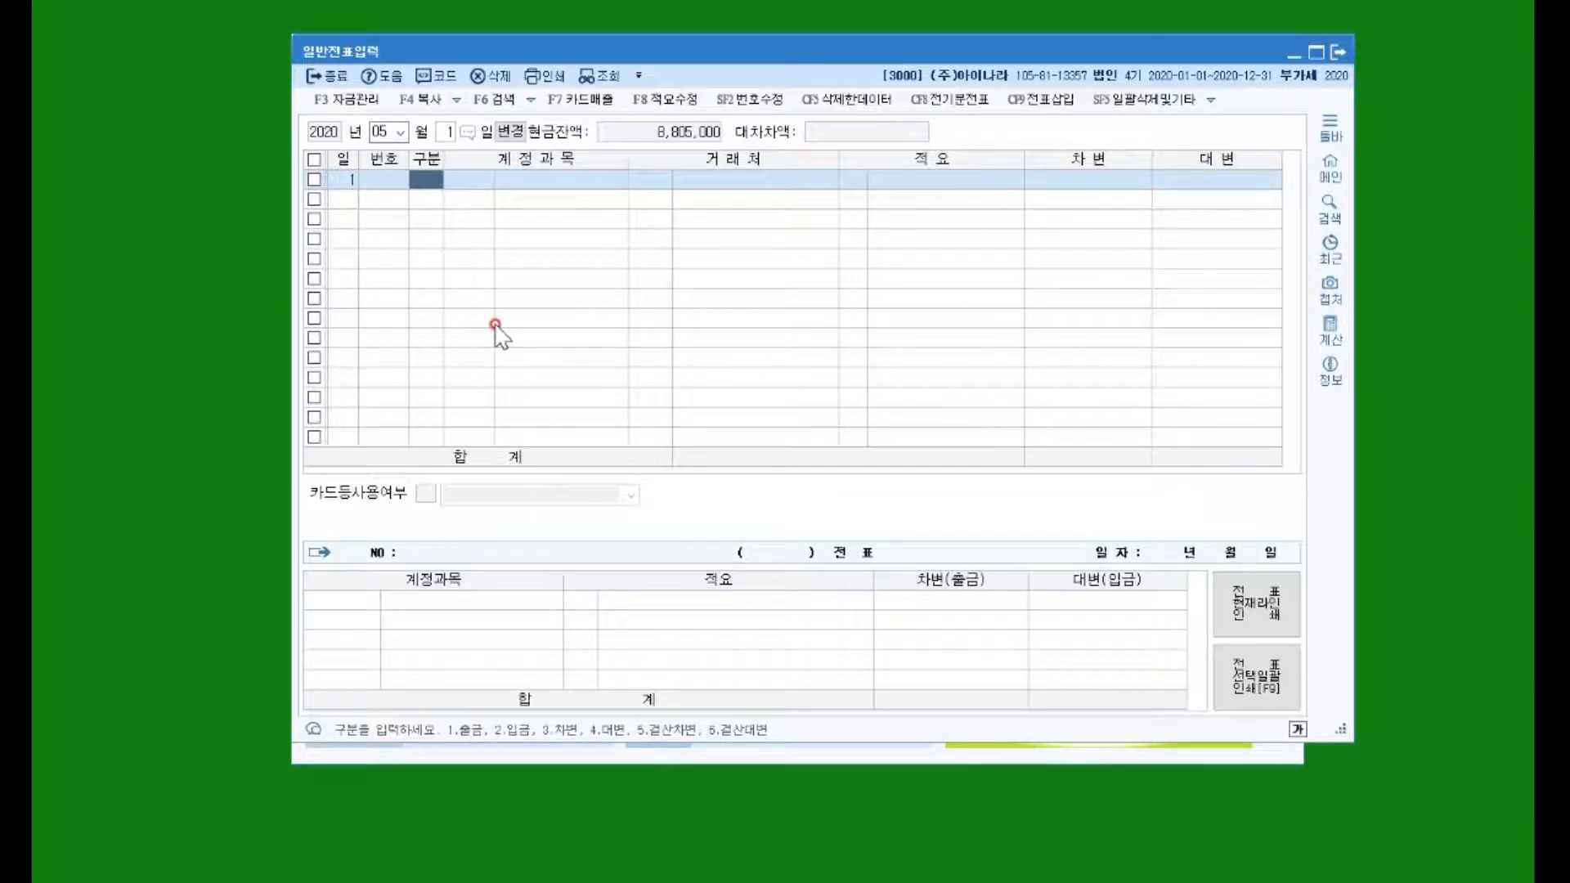
Step: Enter a debit line: 0138 소액현금 400,000 for client 영업부
type("3")
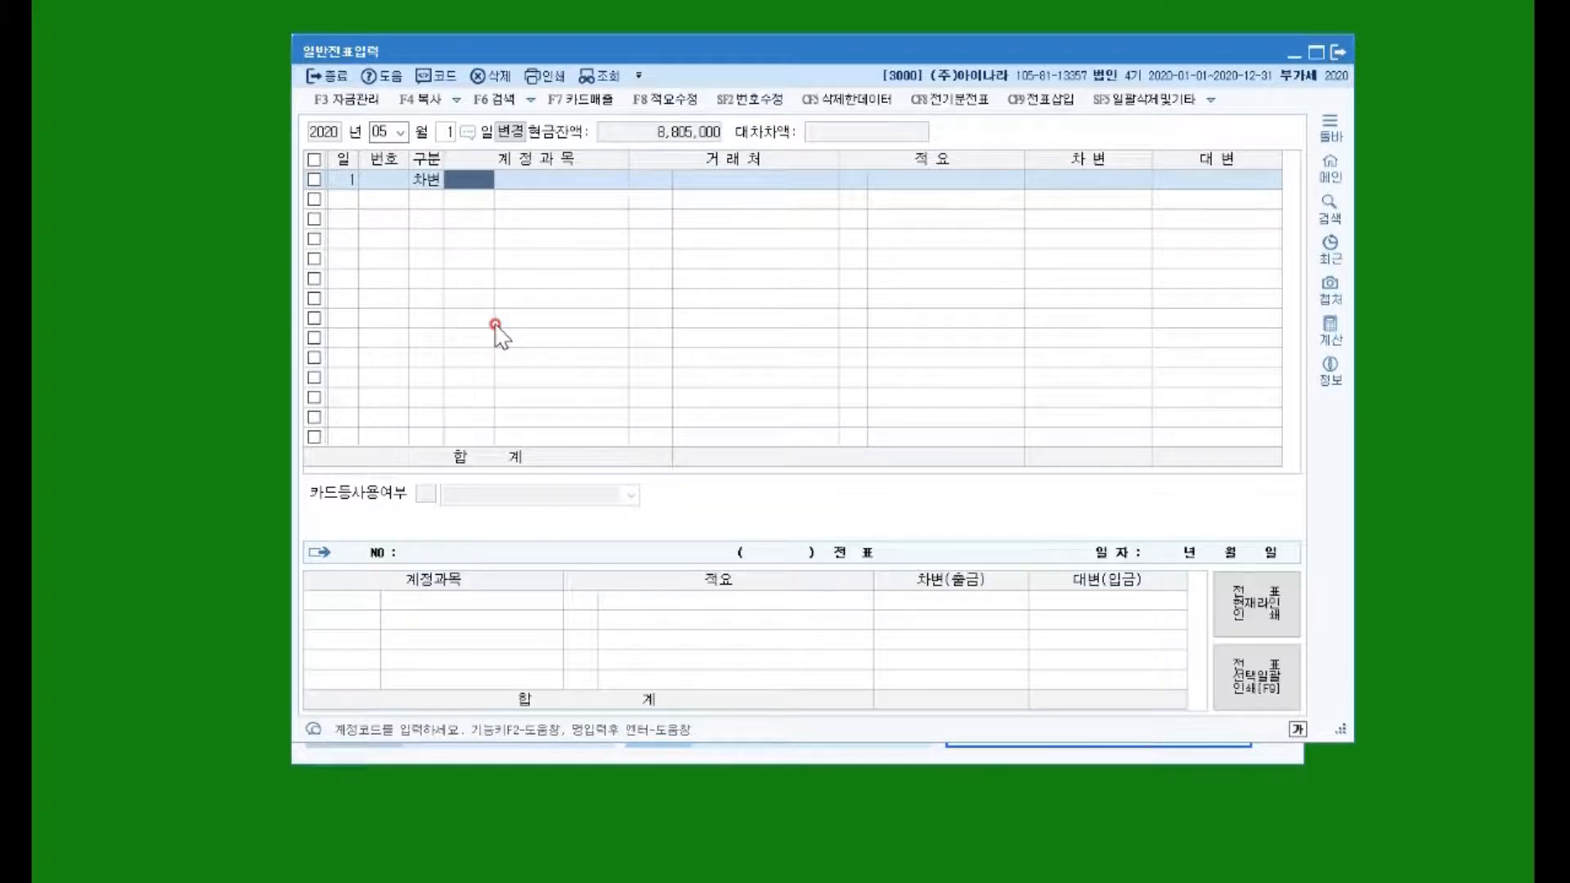
type("소액현")
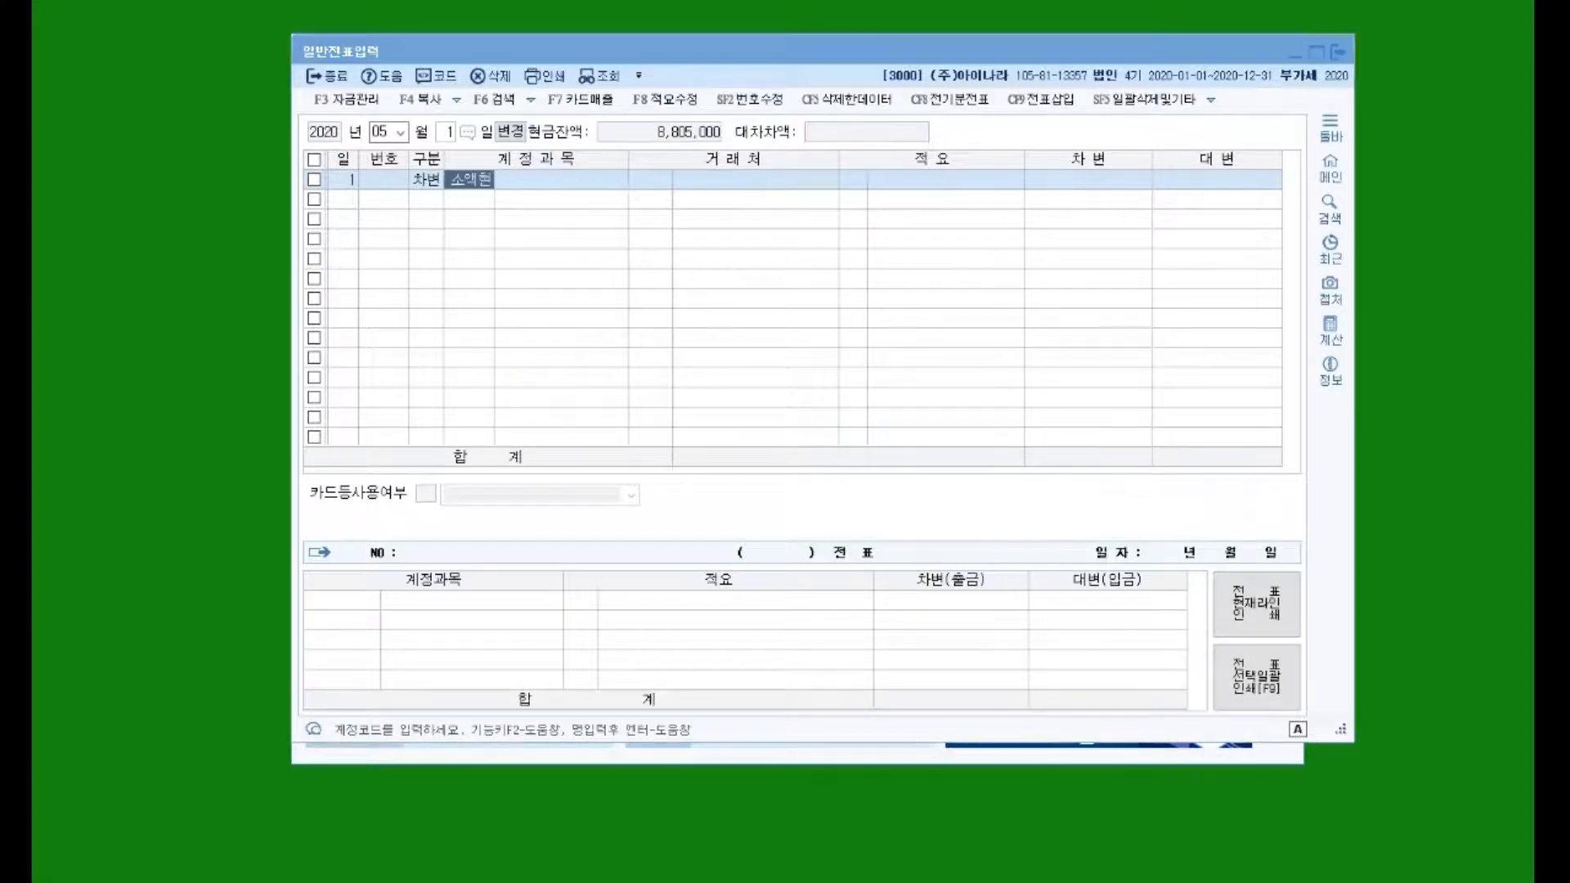
key("Return")
key("Return")
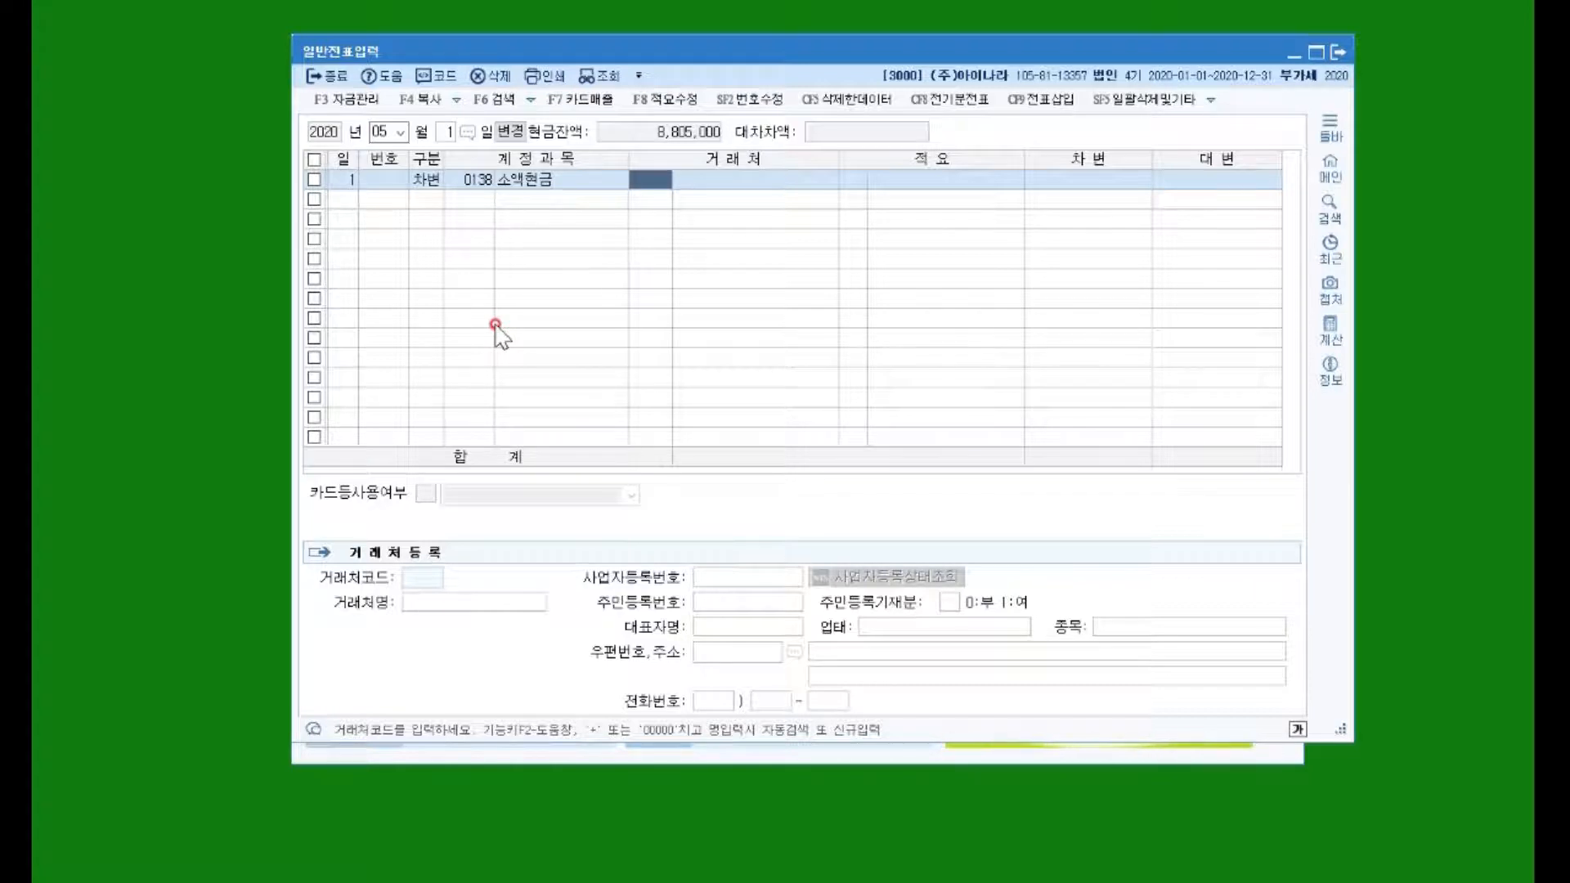
type("영업")
key("Return")
key("Return")
key("Return")
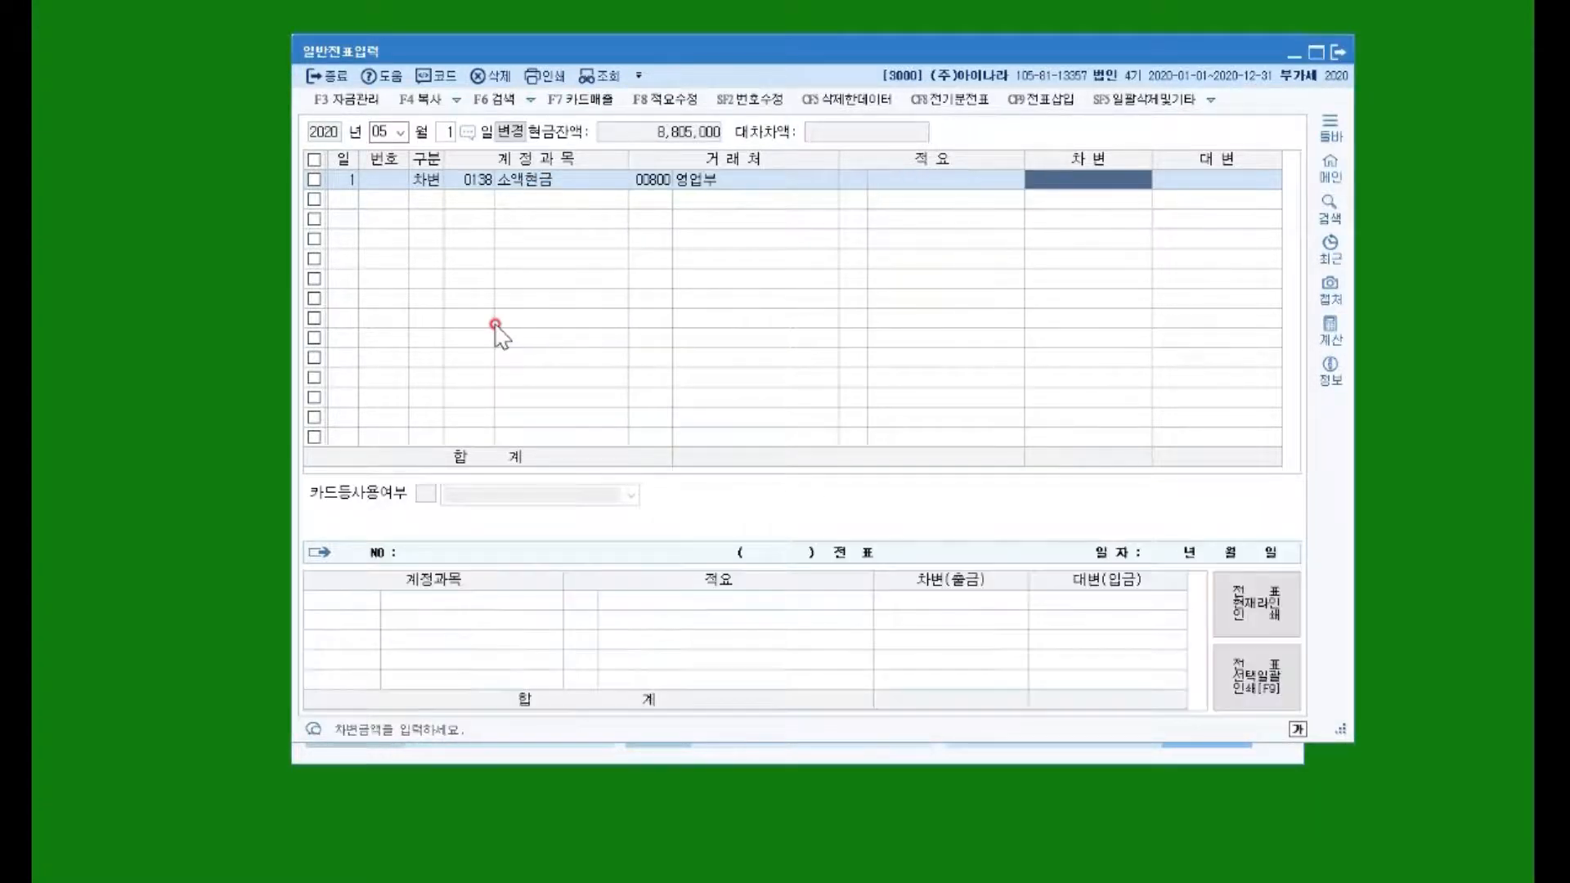
type("400000")
key("Return")
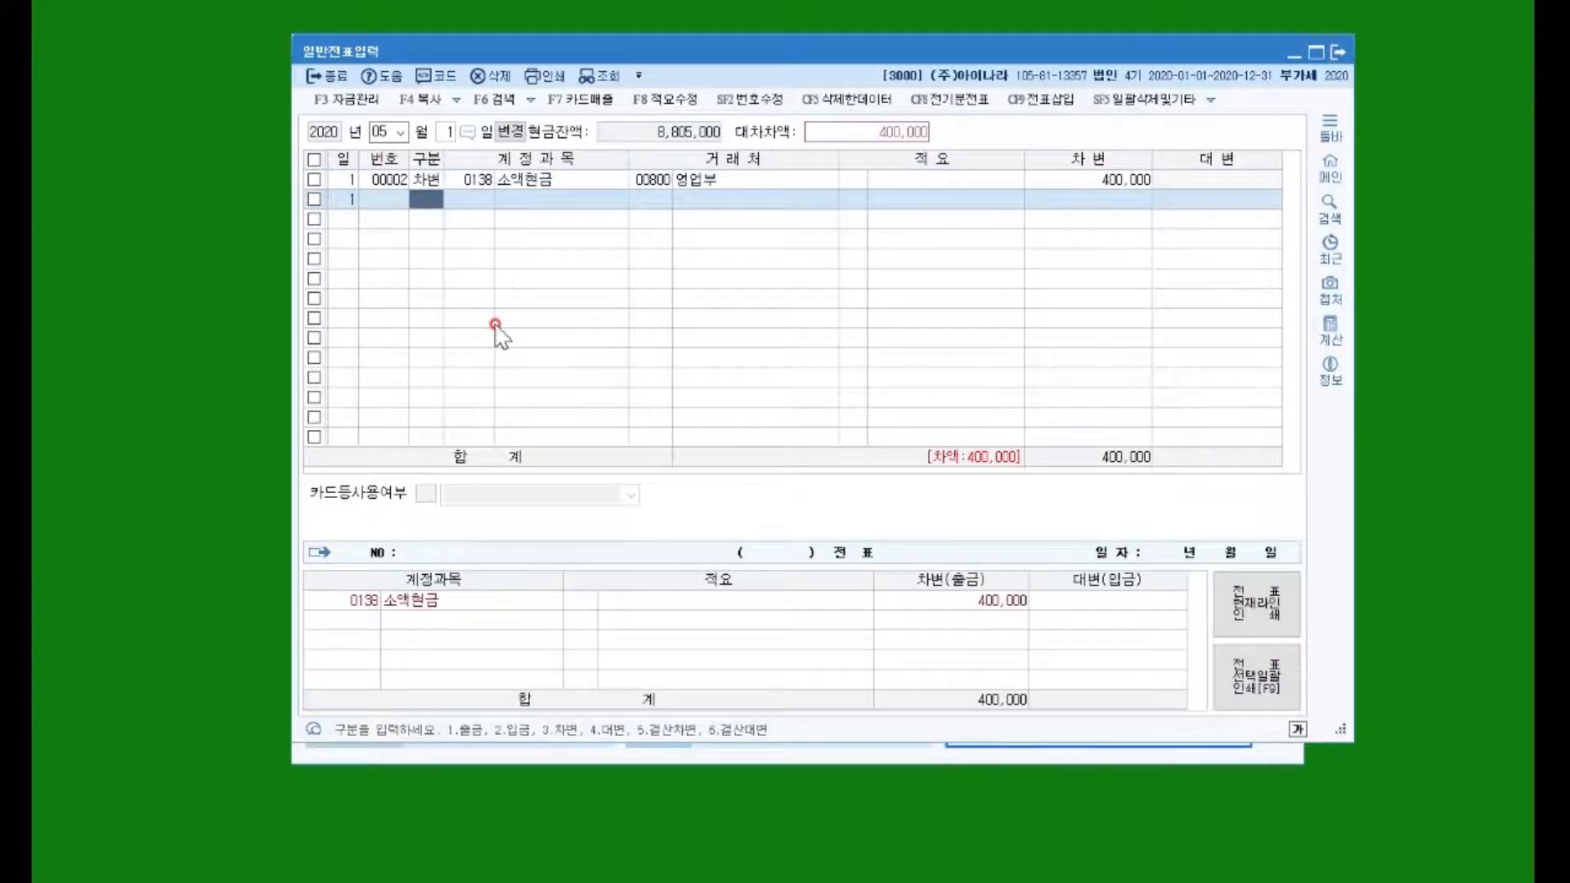
Step: Debit 0138 소액현금 300,000 for 생산부 and credit 0101 현금 700,000
type("3138")
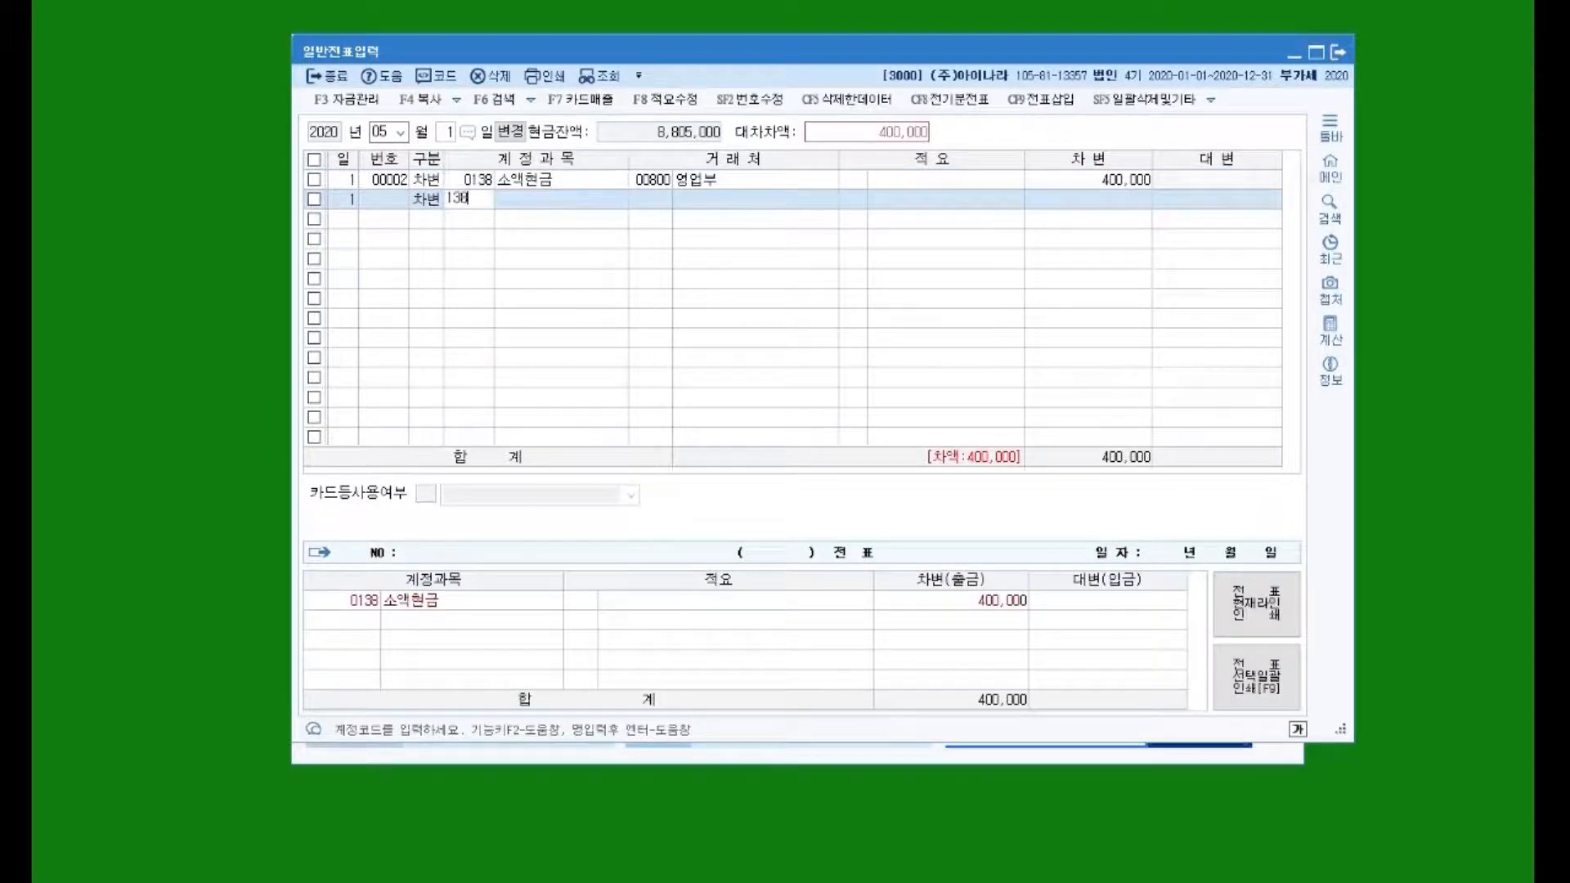
key("Return")
type("생산")
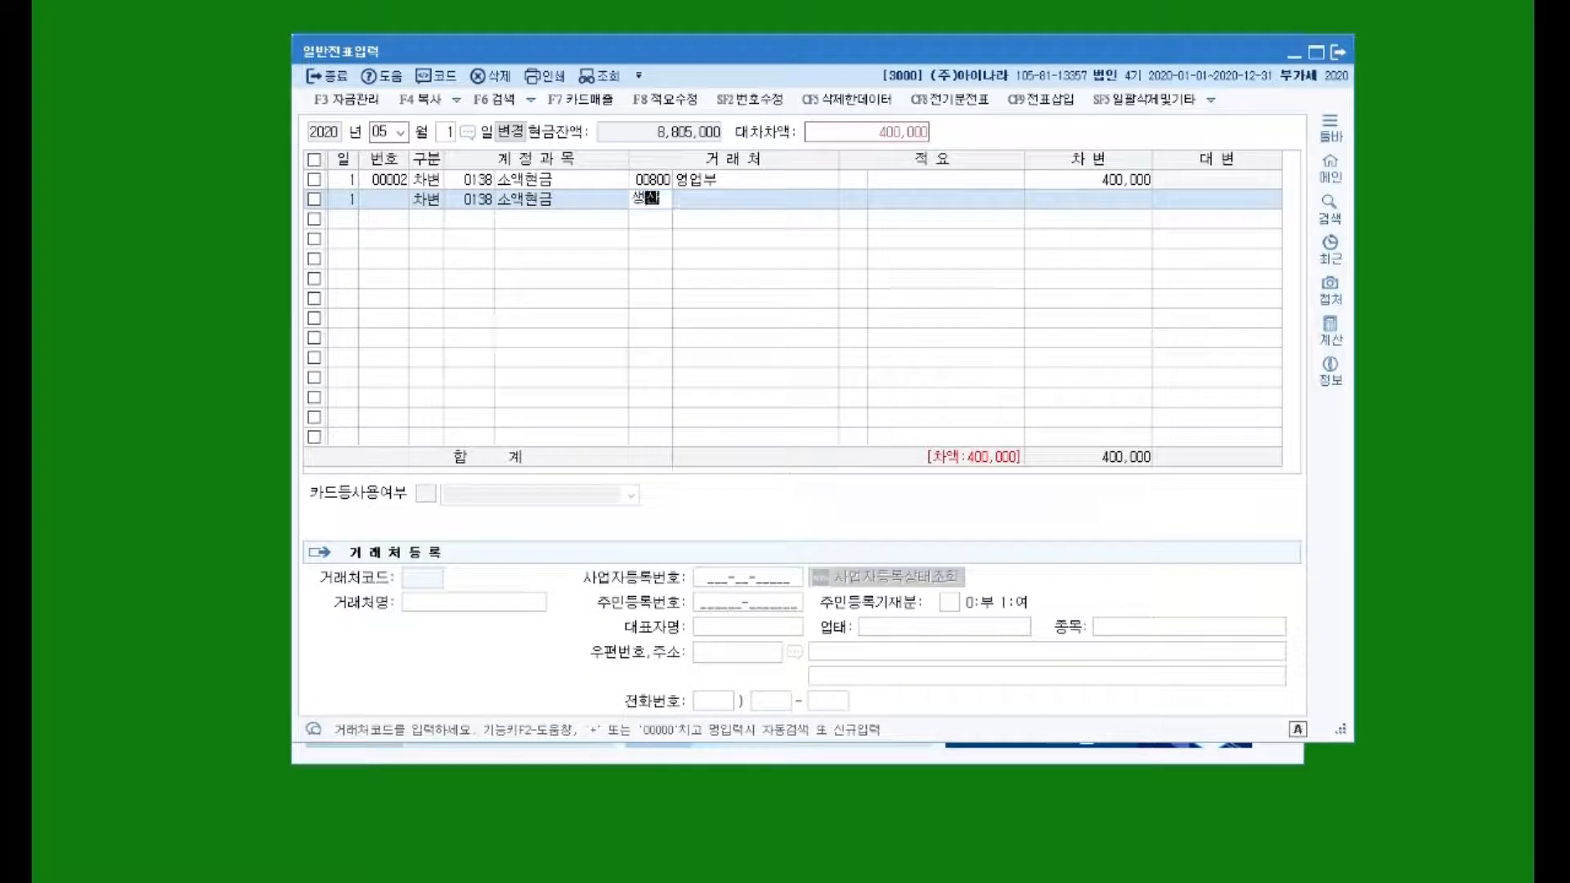
key("Return")
key("Return")
key("Return")
key("Return")
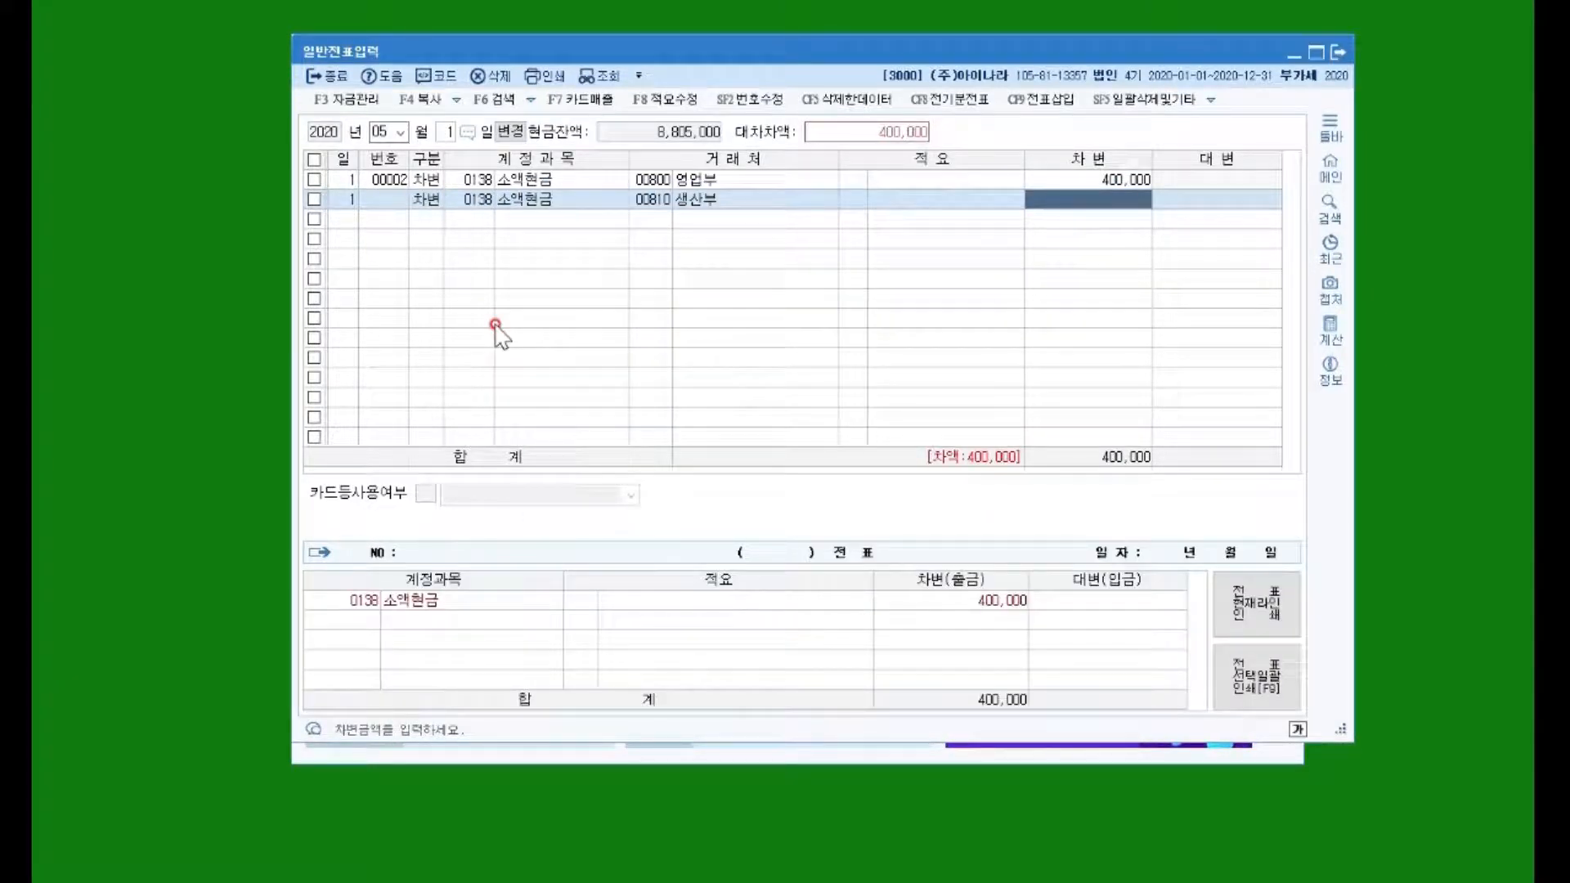
type("300000")
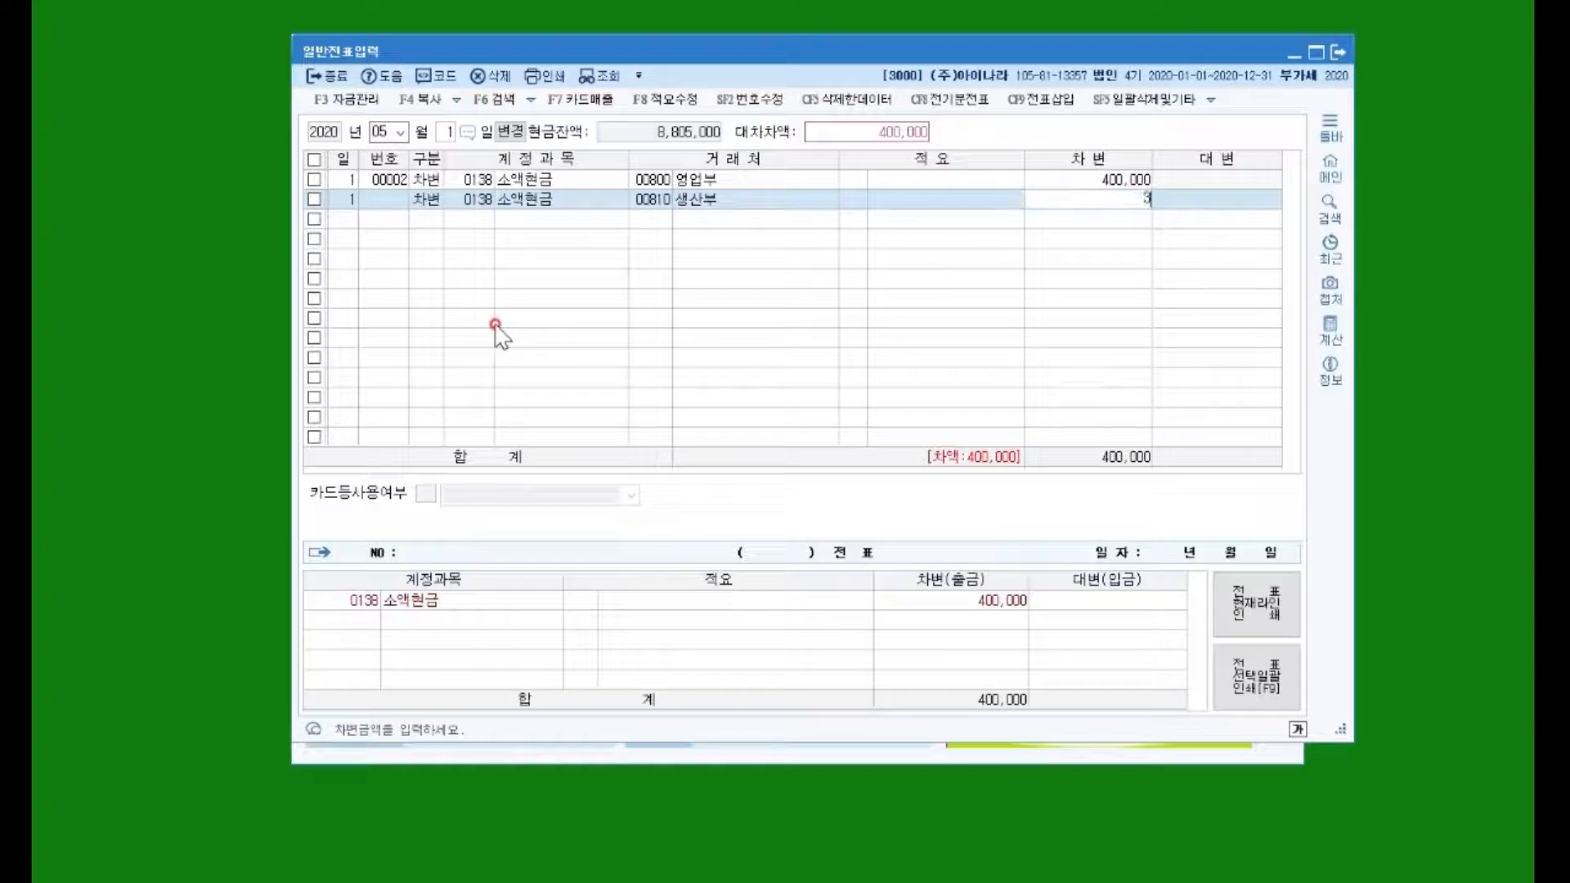
key("Return")
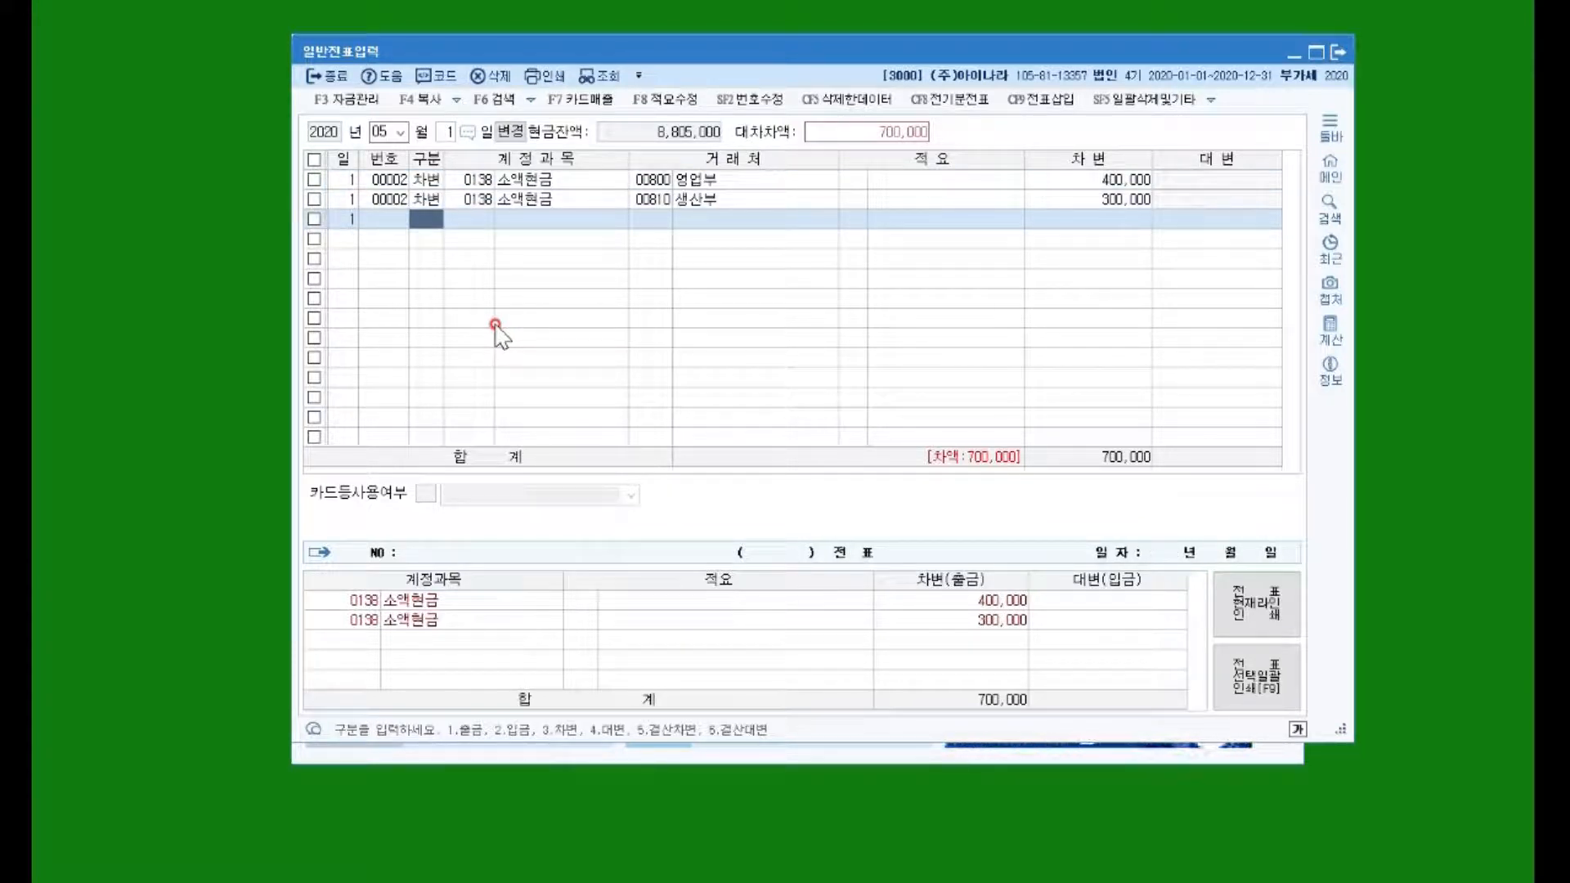
type("4")
type("101")
key("Return")
key("Return")
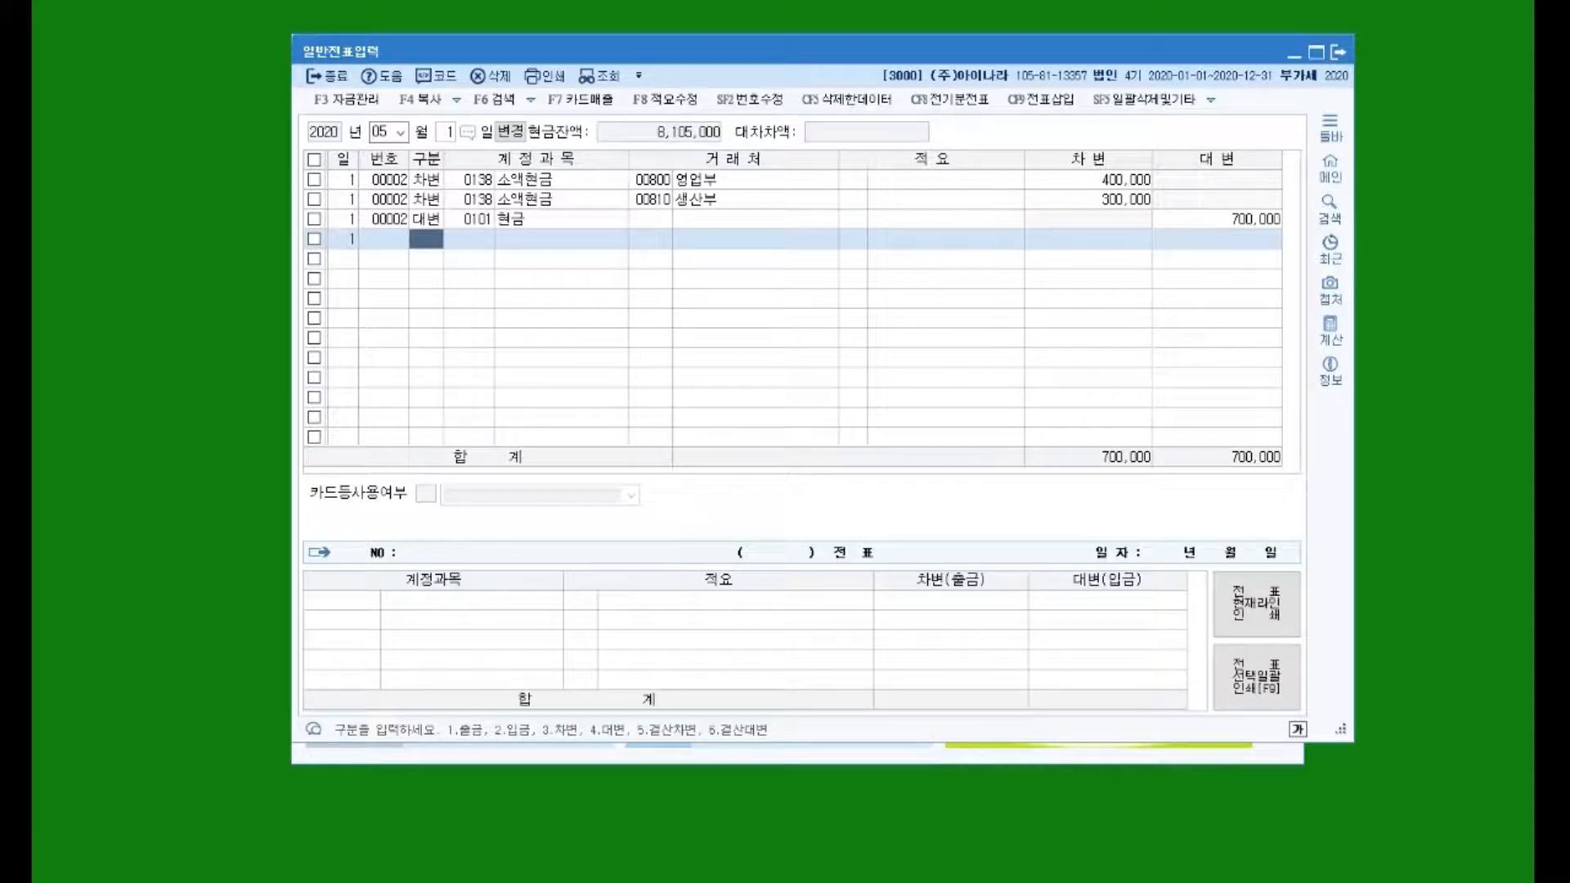
left_click(447, 133)
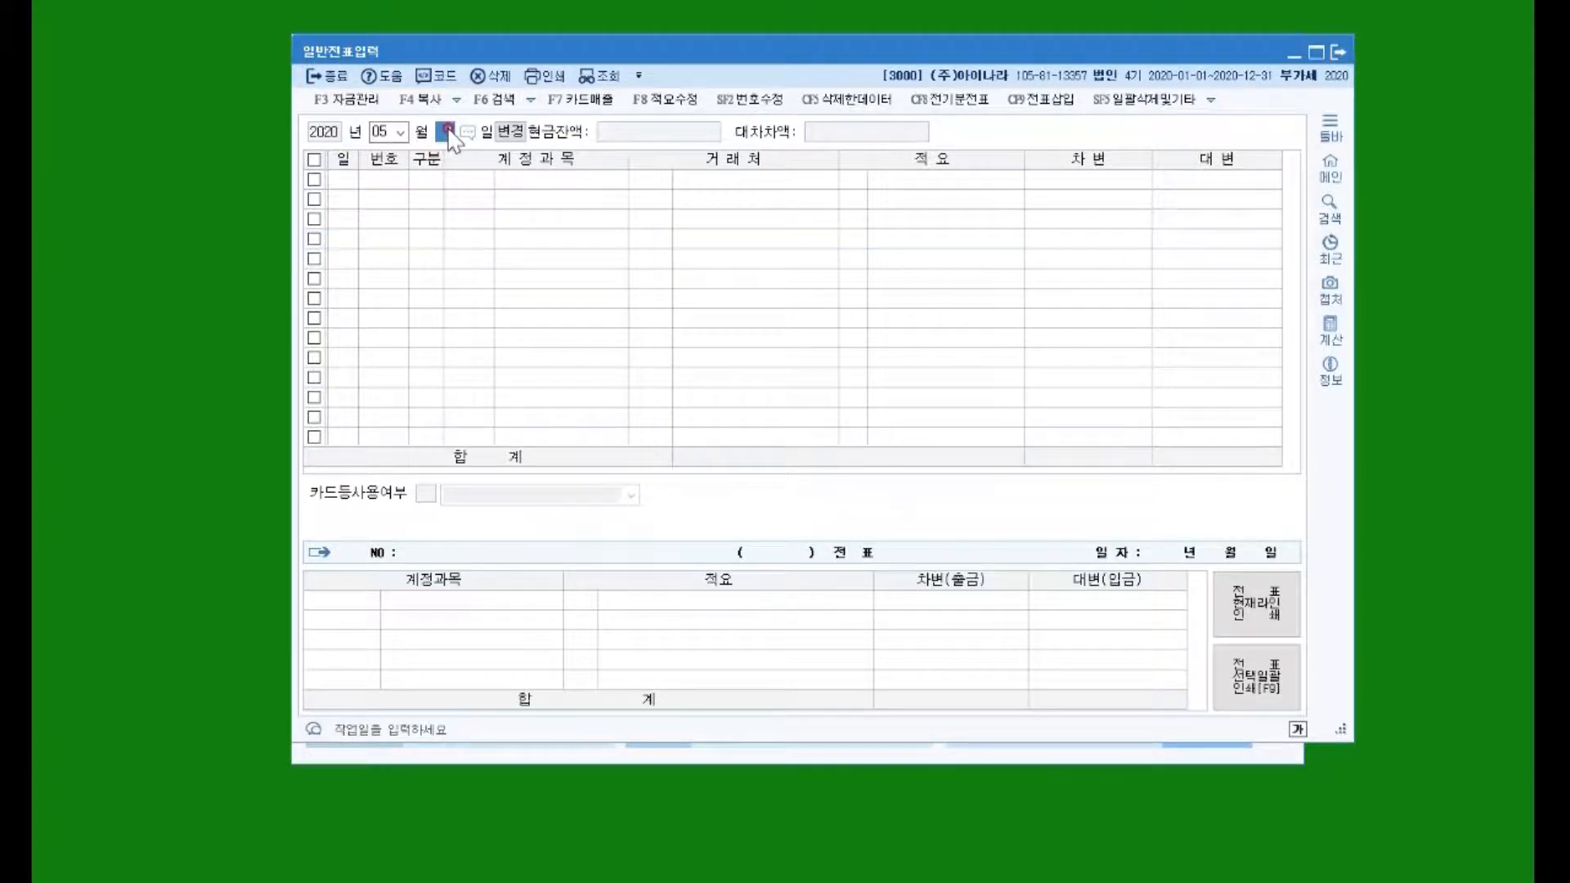
Step: Set the next voucher's day to 30
type("30")
key("Return")
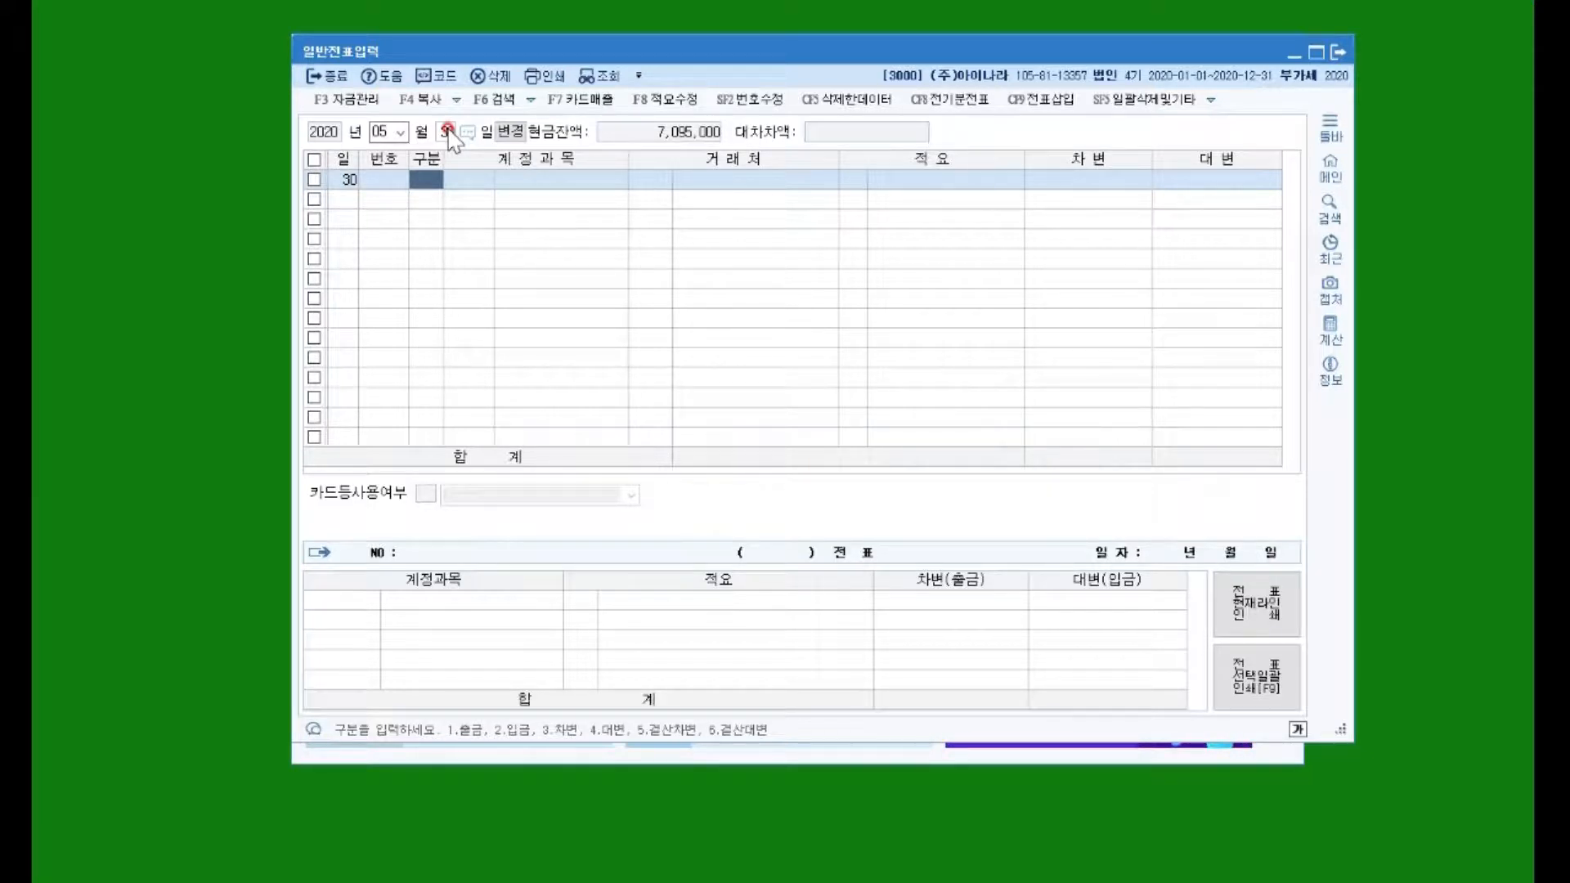
Step: Debit 0812 여비교통비 25,000 for client 00800 영업부
type("3")
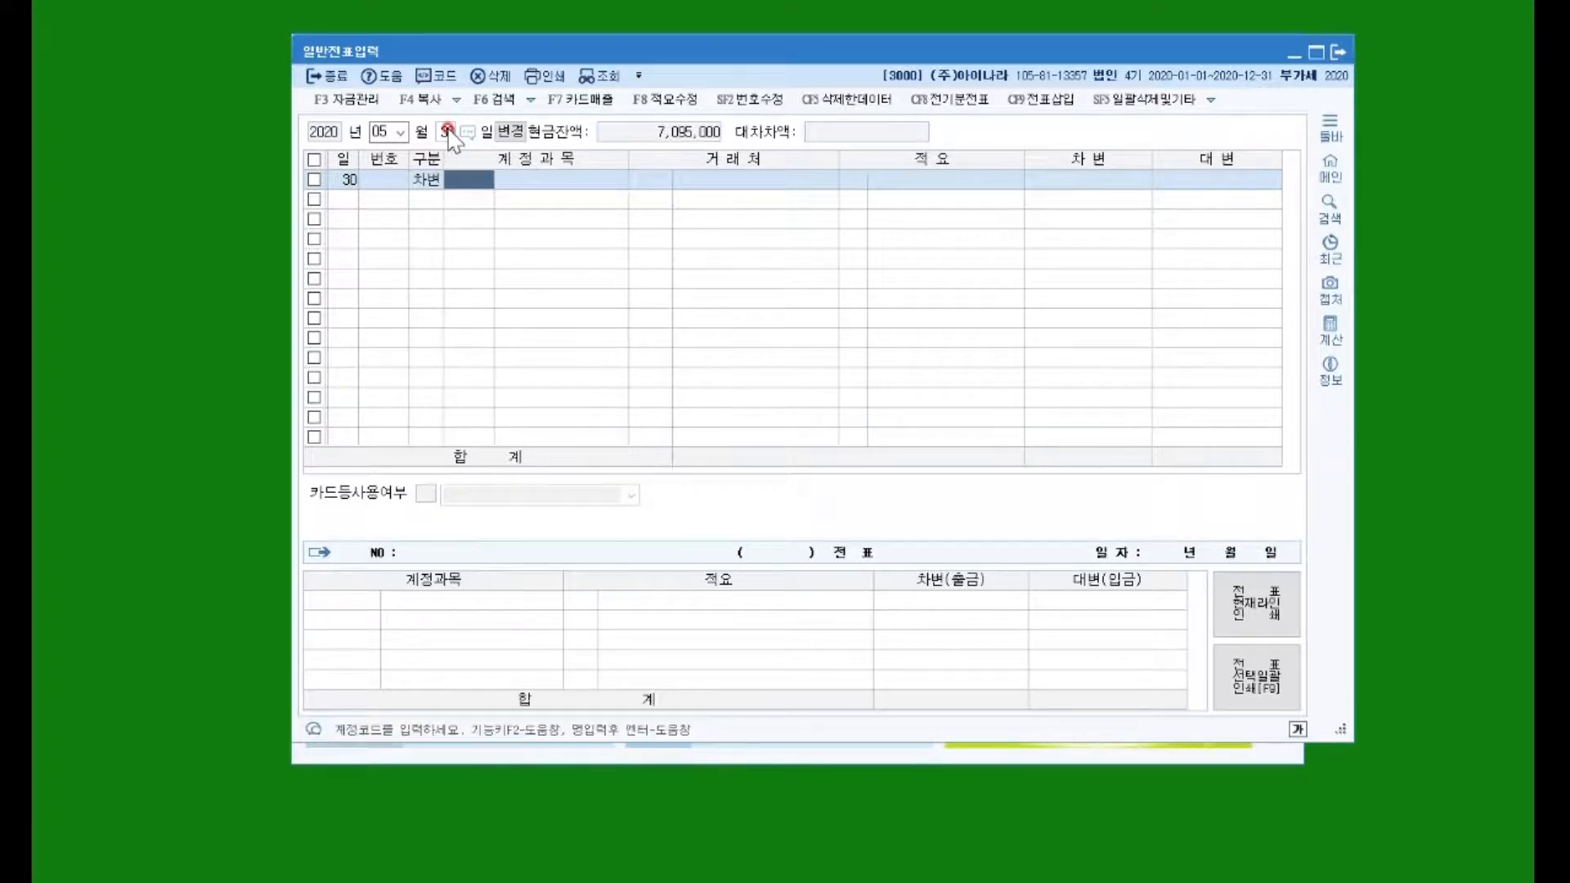
type("여비")
key("Return")
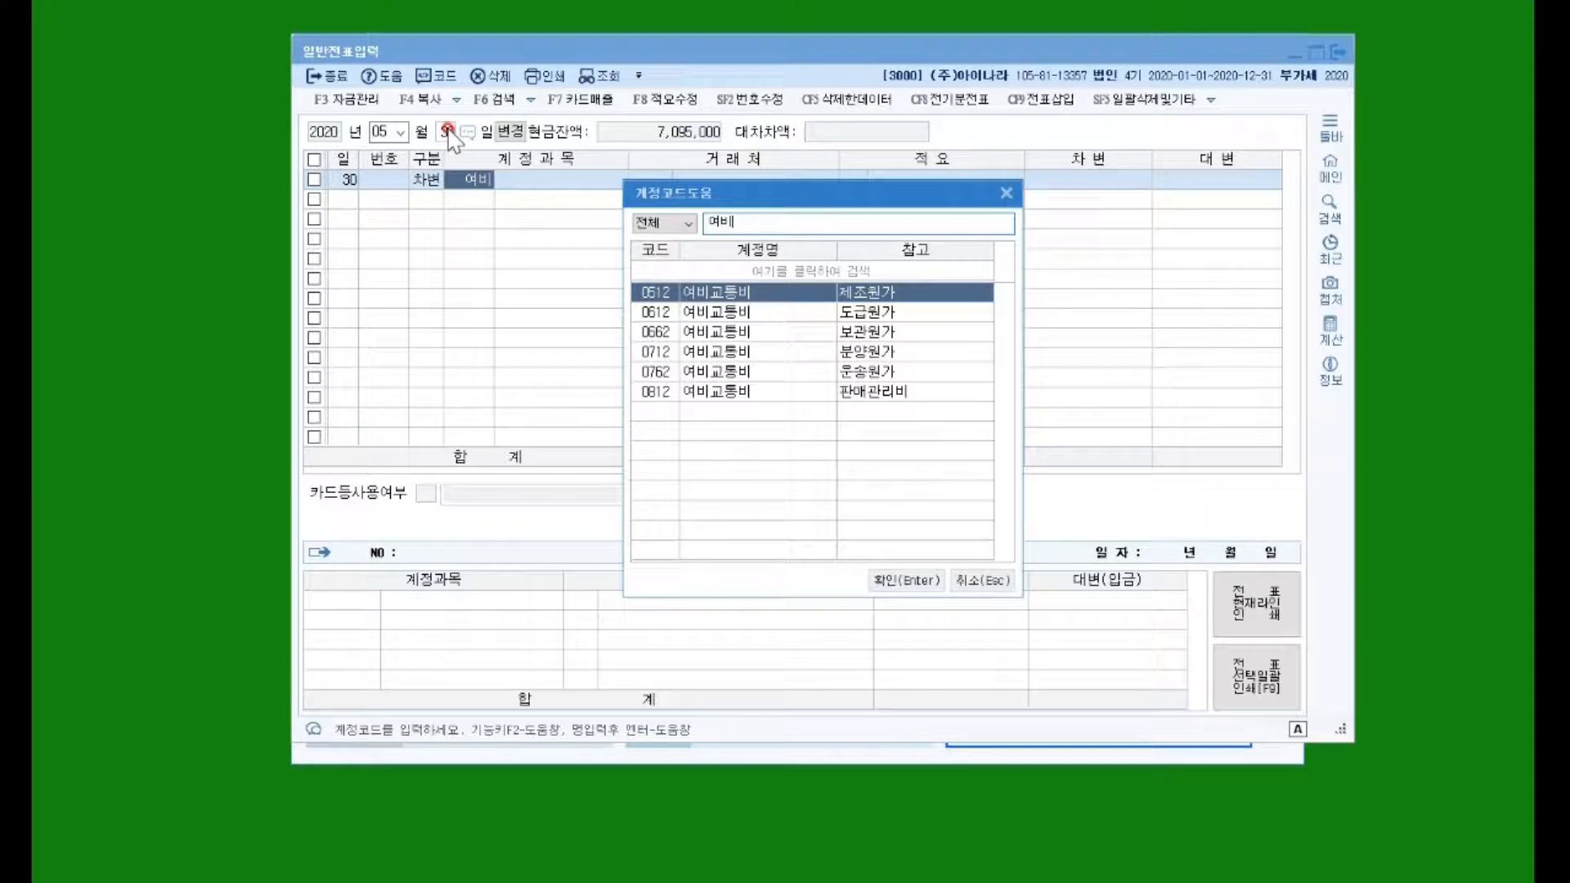
key("Down")
key("Down")
key("Down")
key("Down")
key("Down")
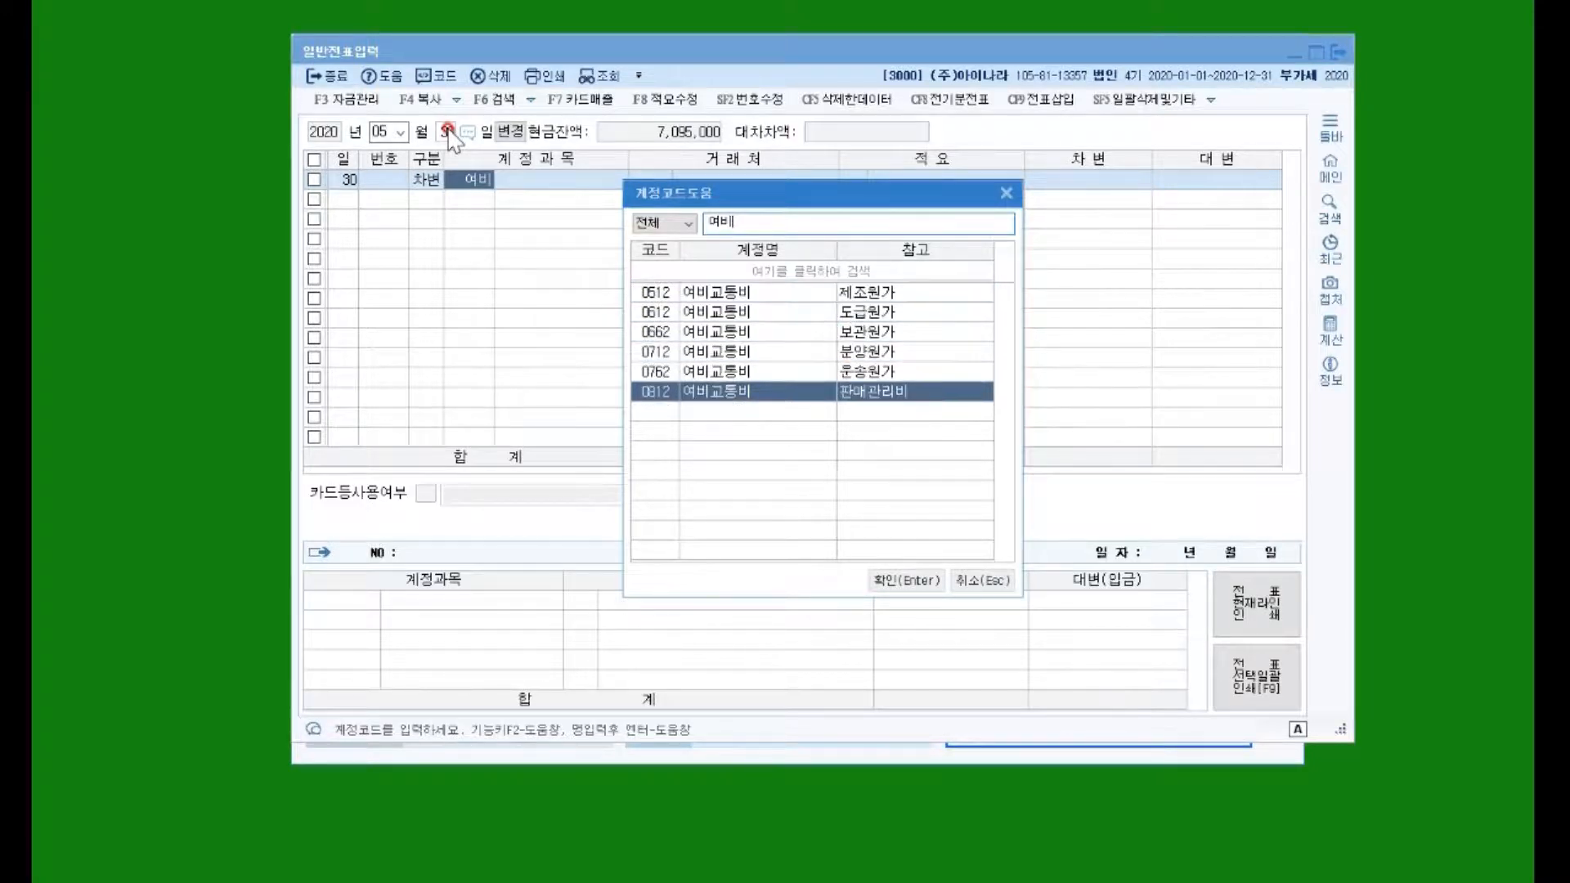
key("Return")
type("영업")
key("Return")
key("Return")
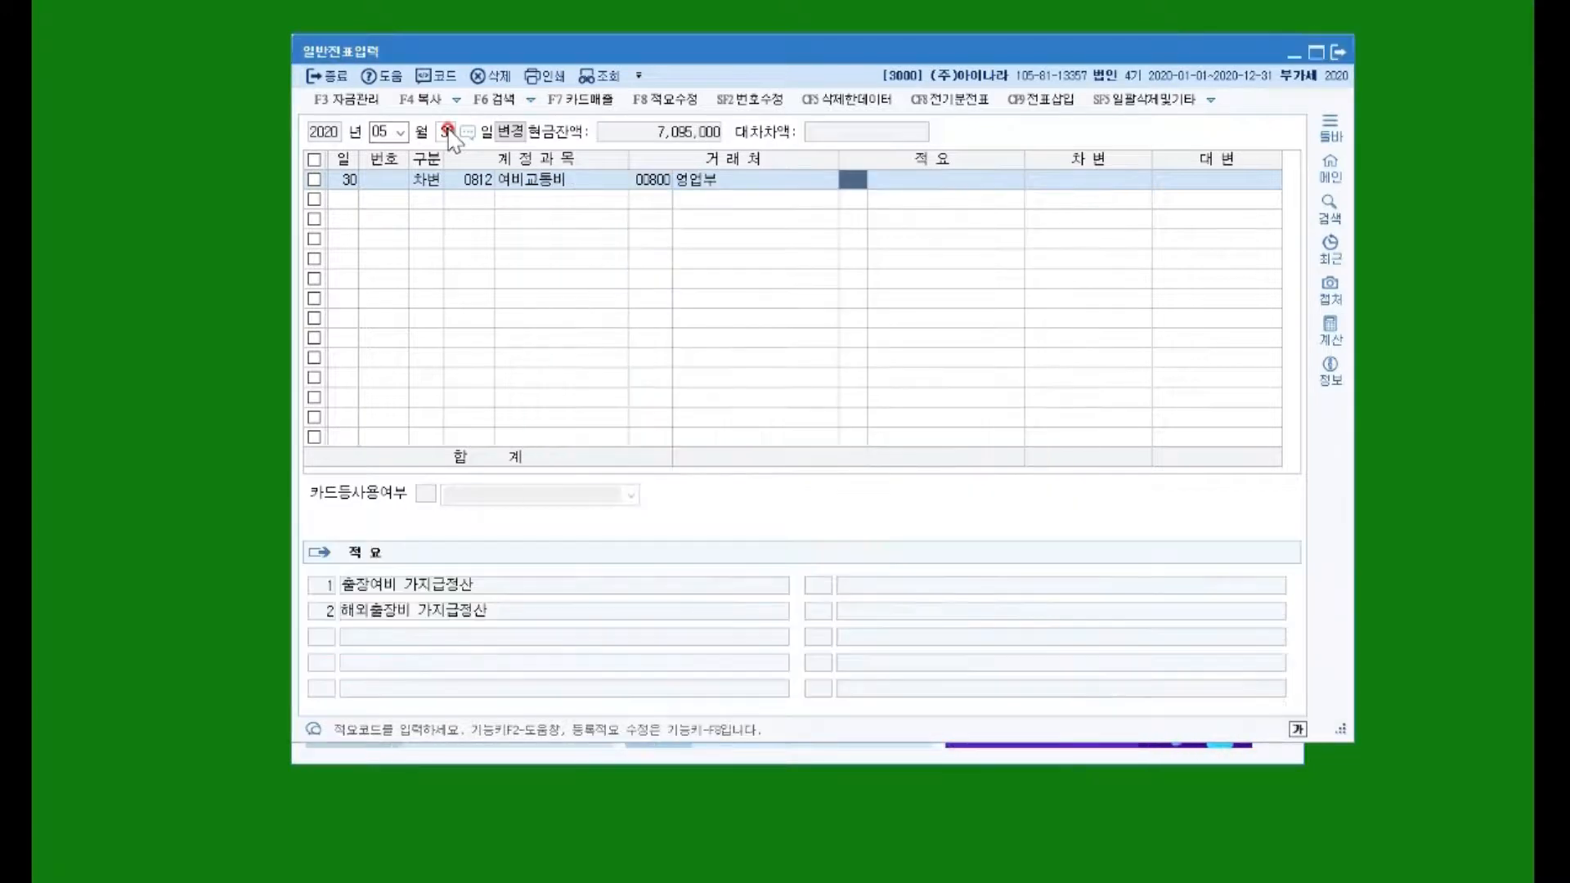
key("Return")
key("Return")
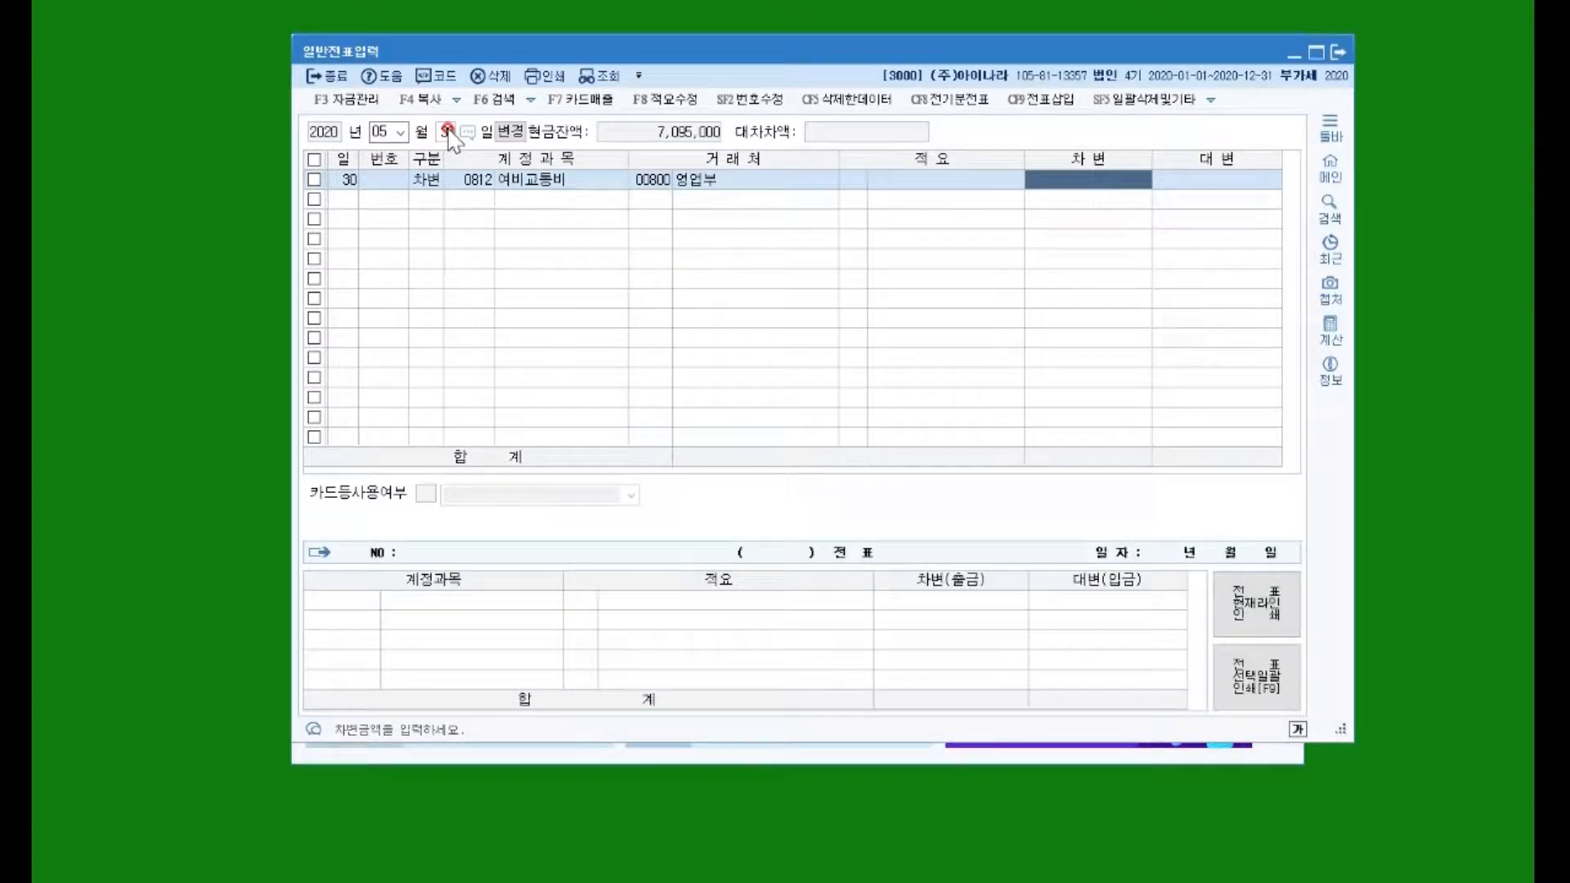
type("25000")
key("Return")
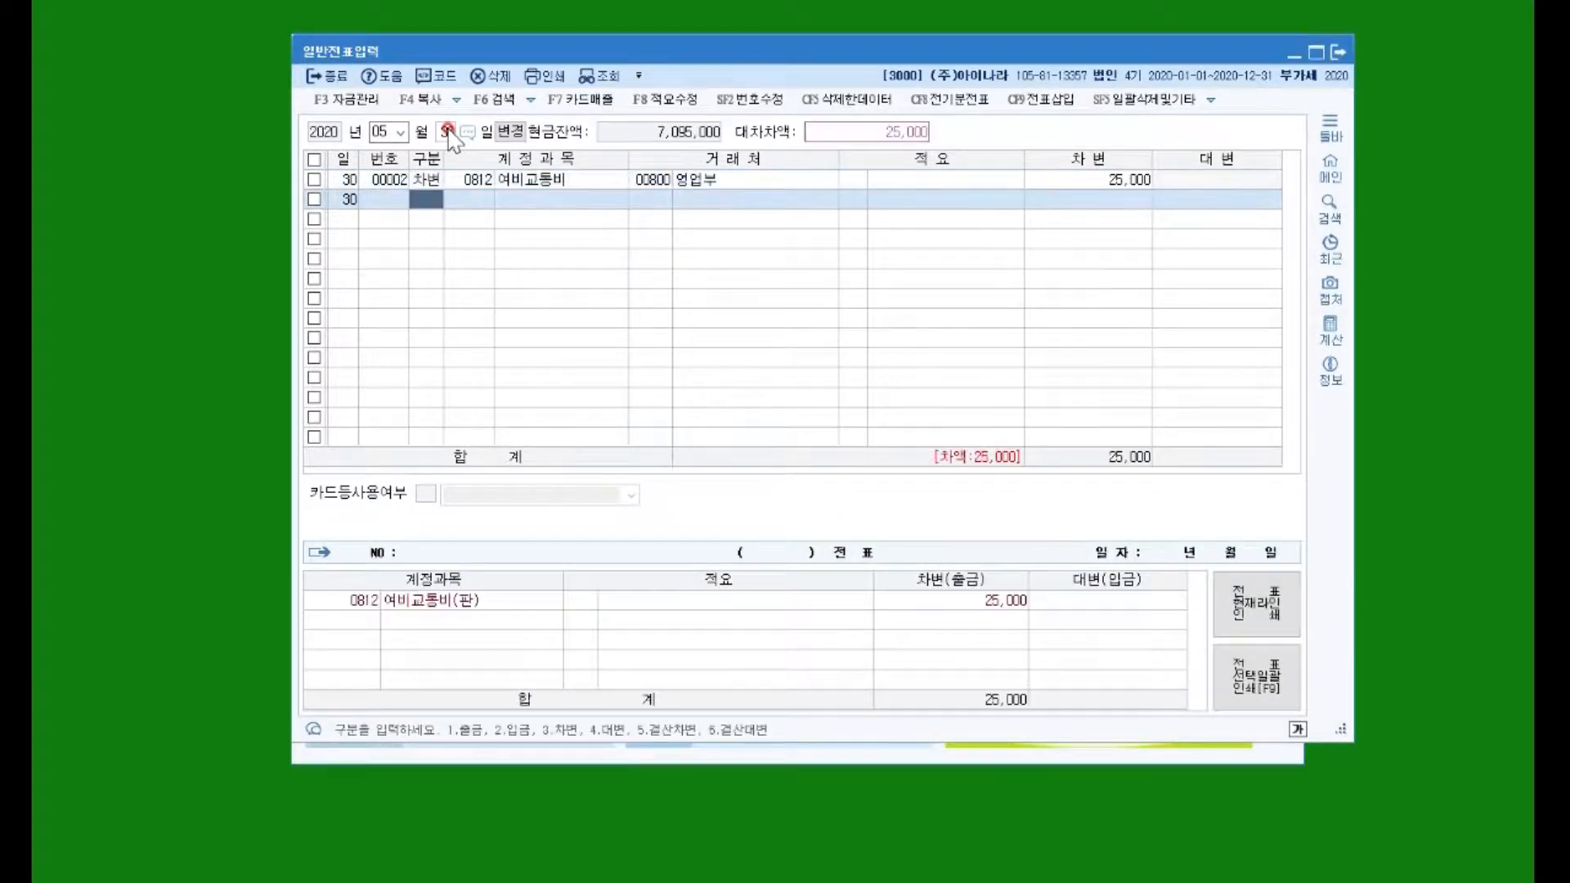
Step: Debit 0826 도서인쇄비 120,000 for client 00800
type("3도서")
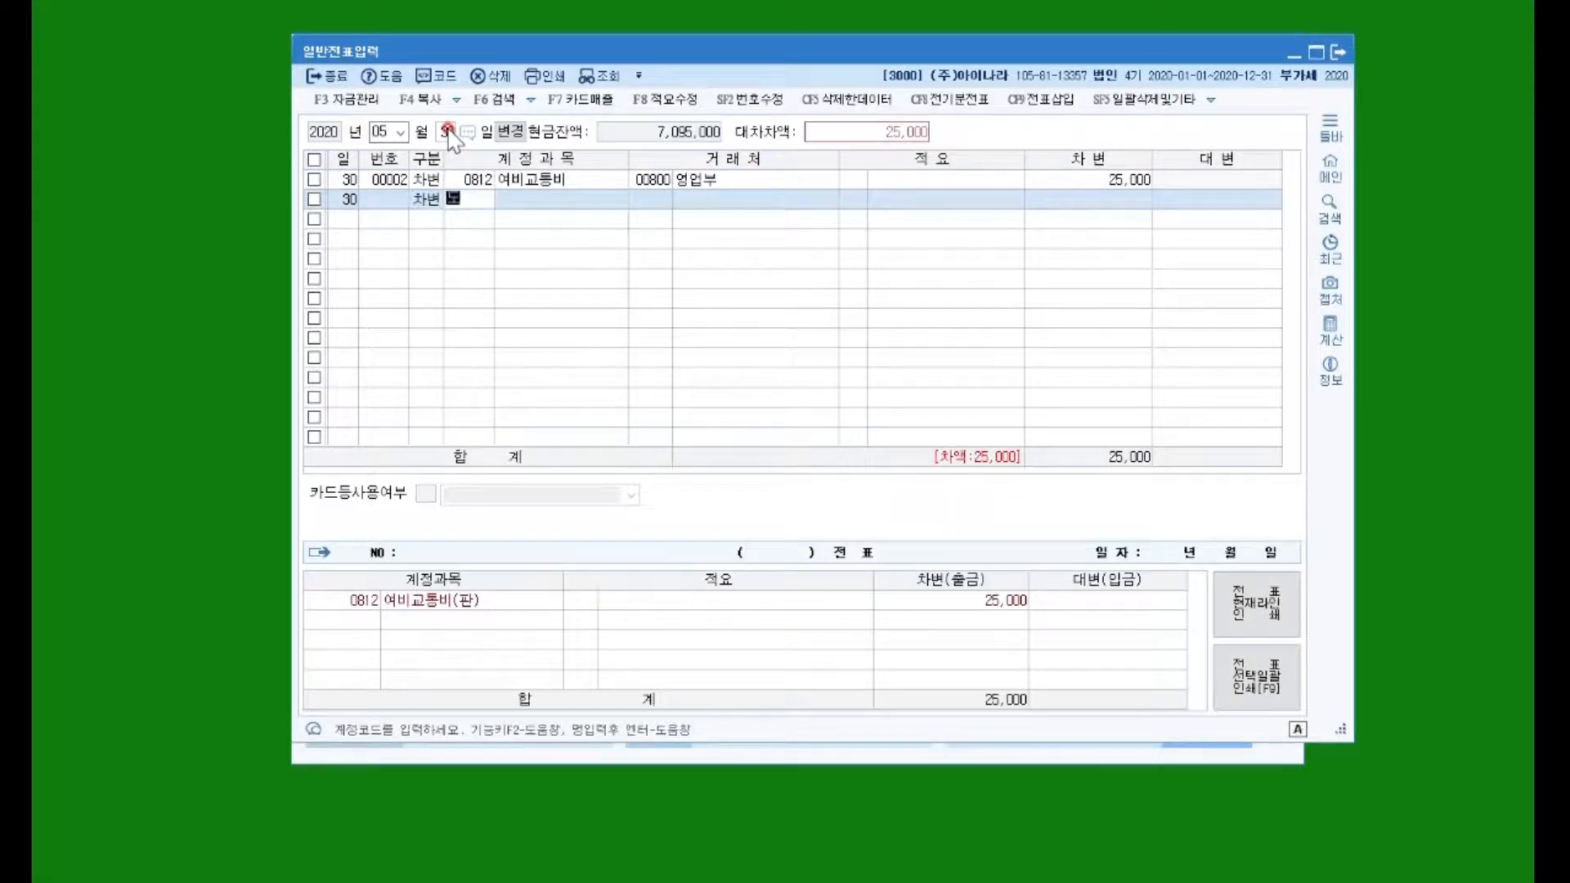
key("Return")
key("Down")
key("Down")
key("Down")
key("Down")
key("Down")
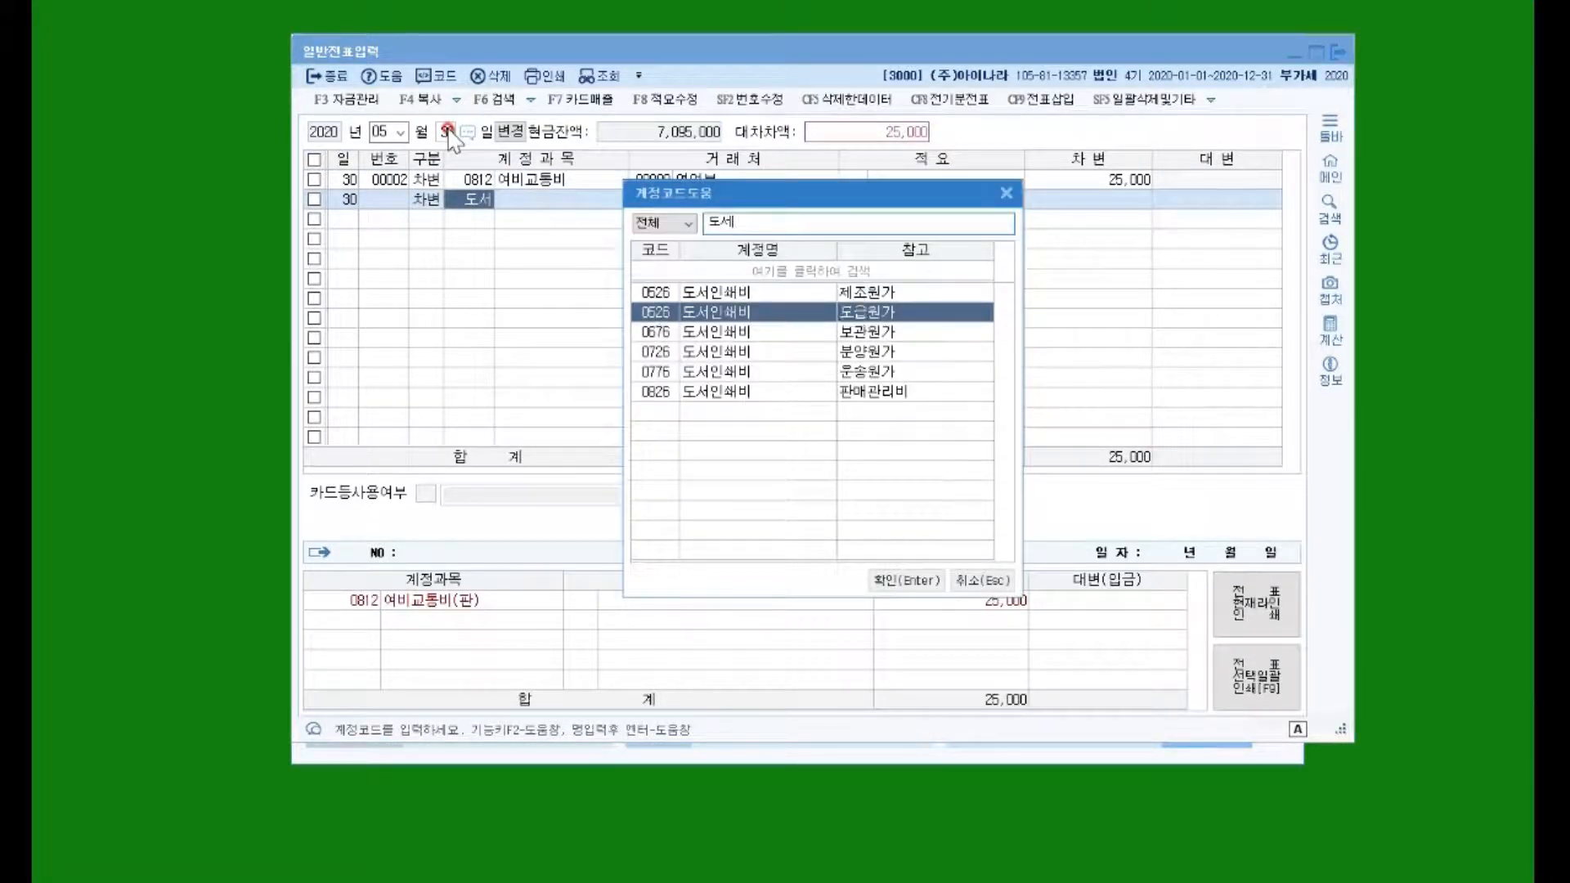
key("Return")
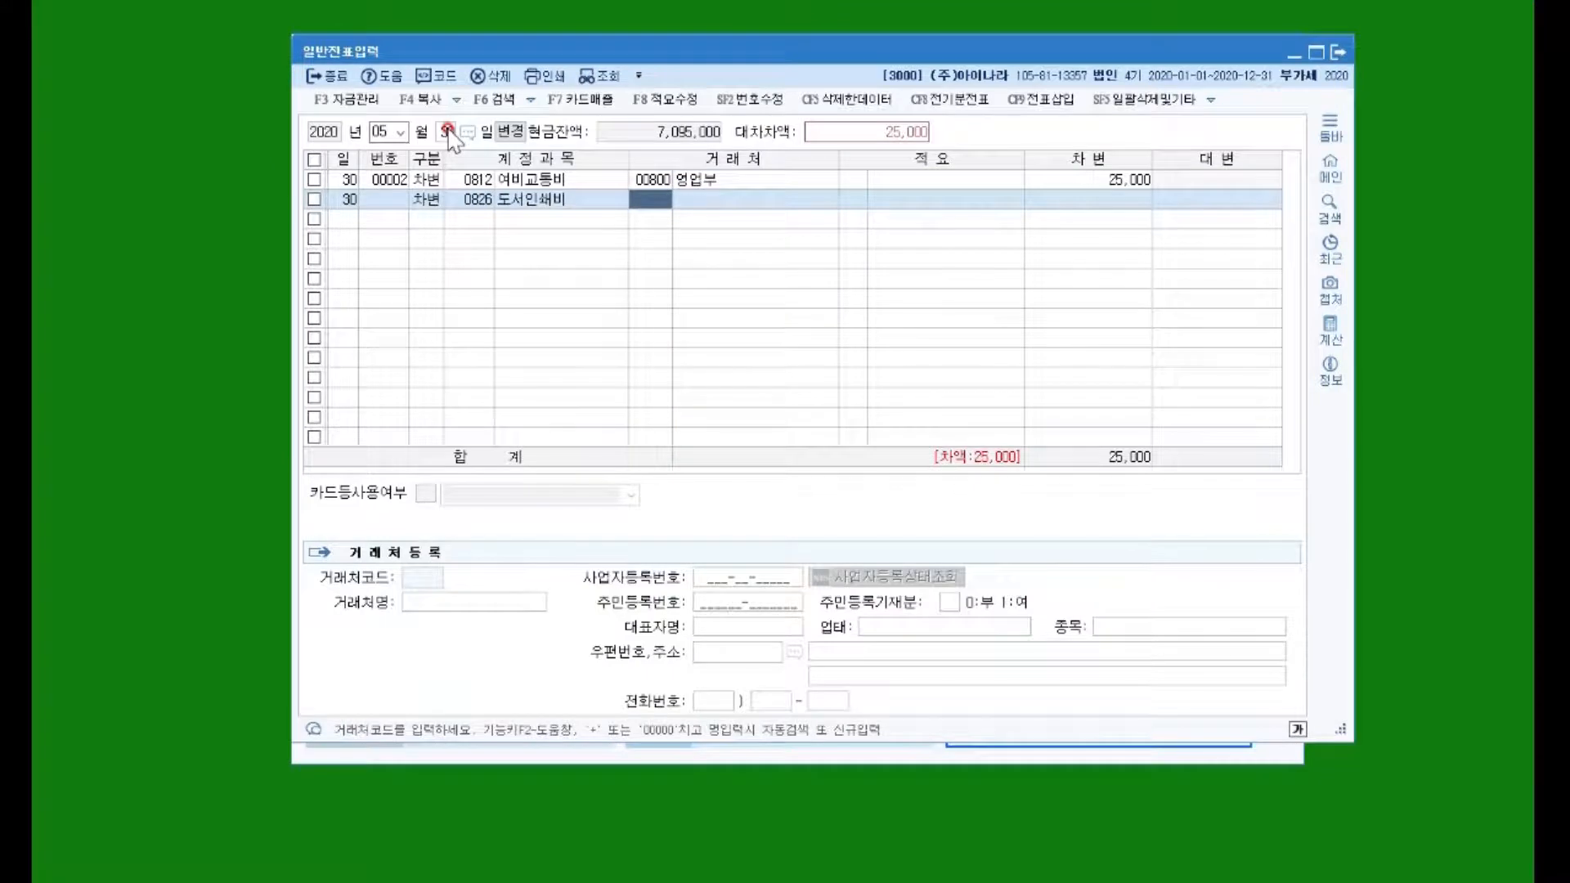
type("800")
key("Return")
key("Return")
key("Return")
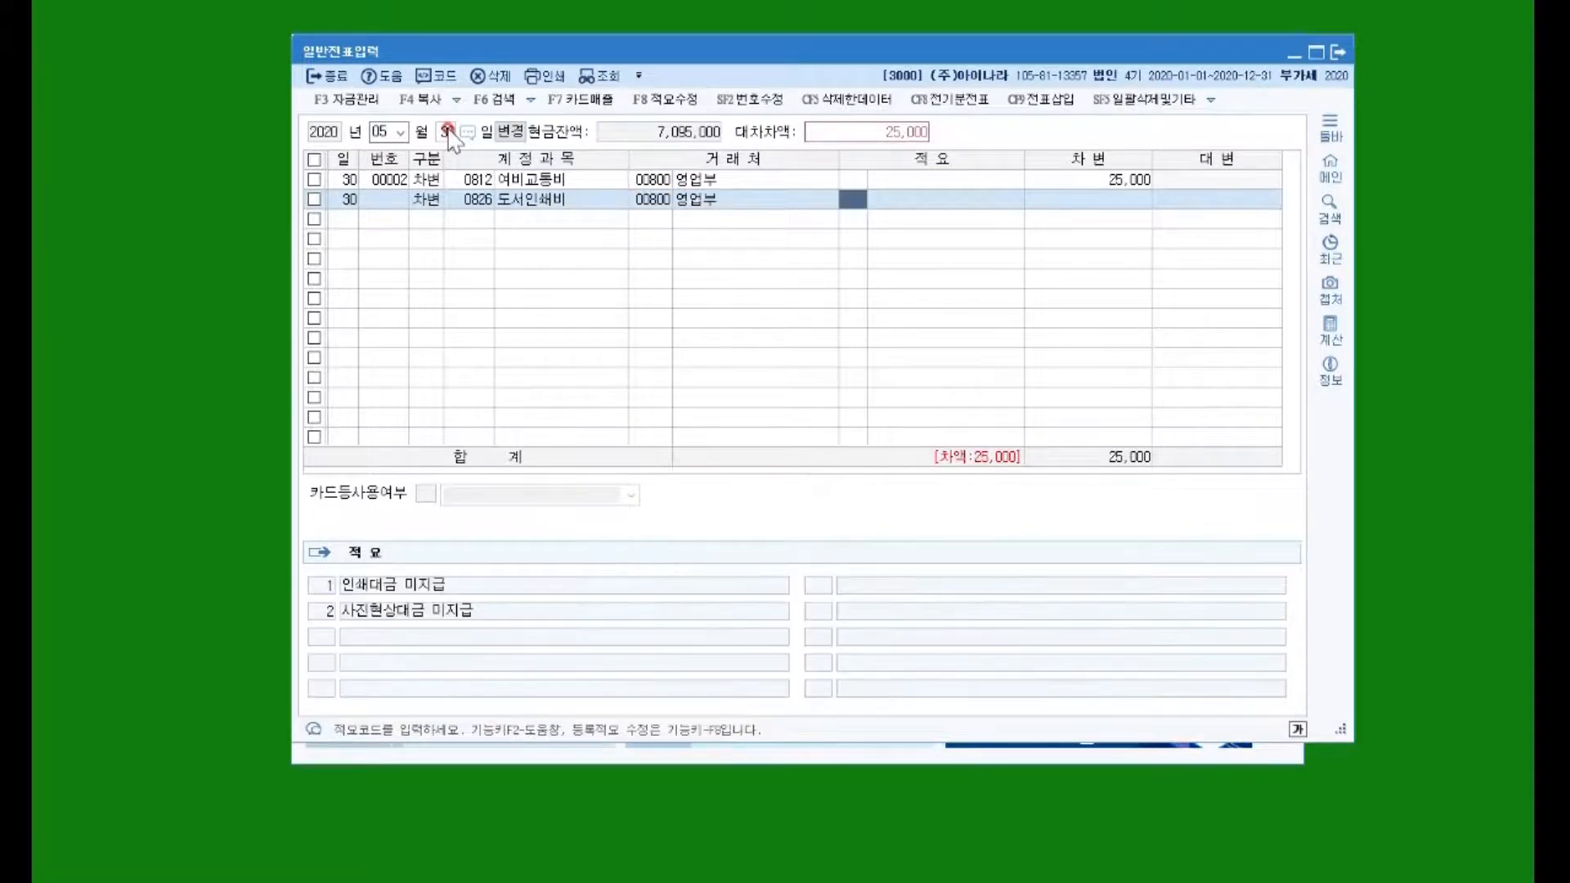
type("1200000")
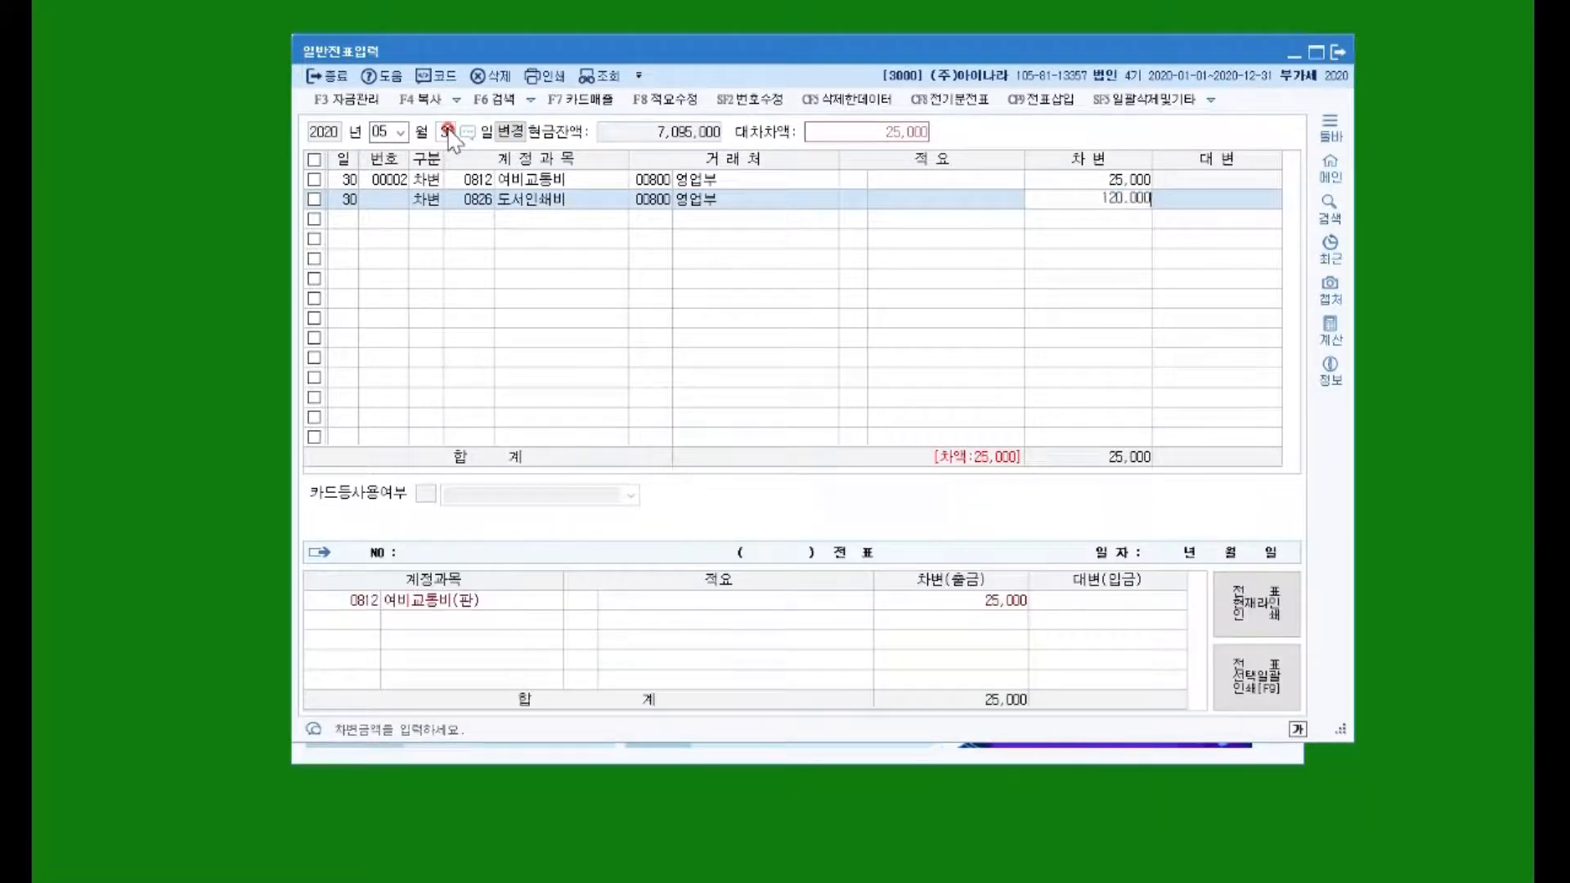
key("Return")
Step: Debit 0813 접대비 250,000 for client 00800 영업부
type("3")
key("Return")
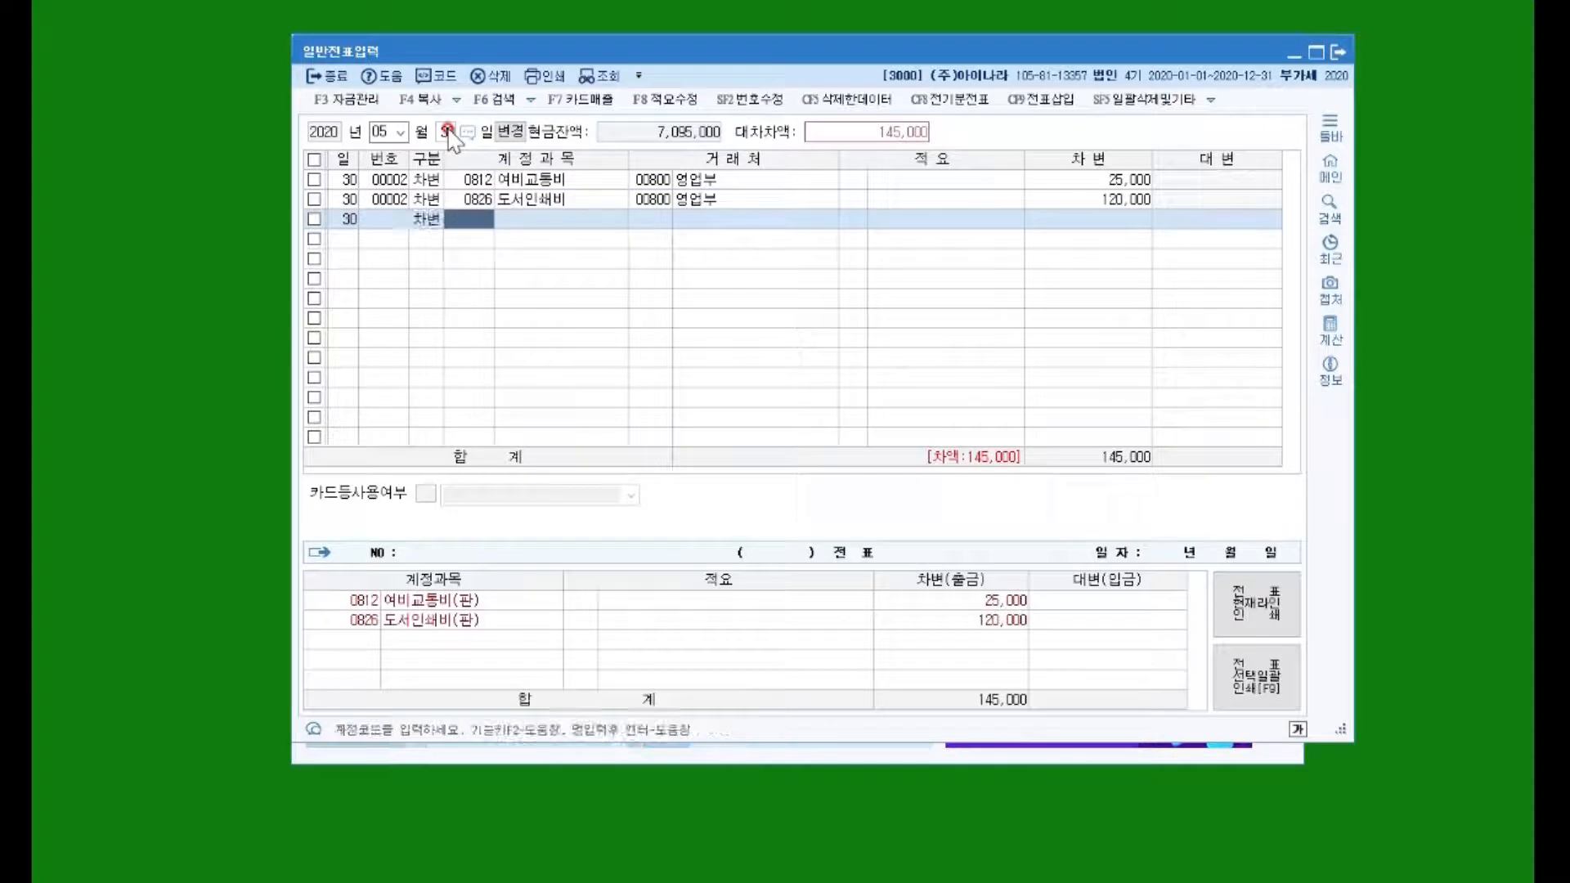
type("접대")
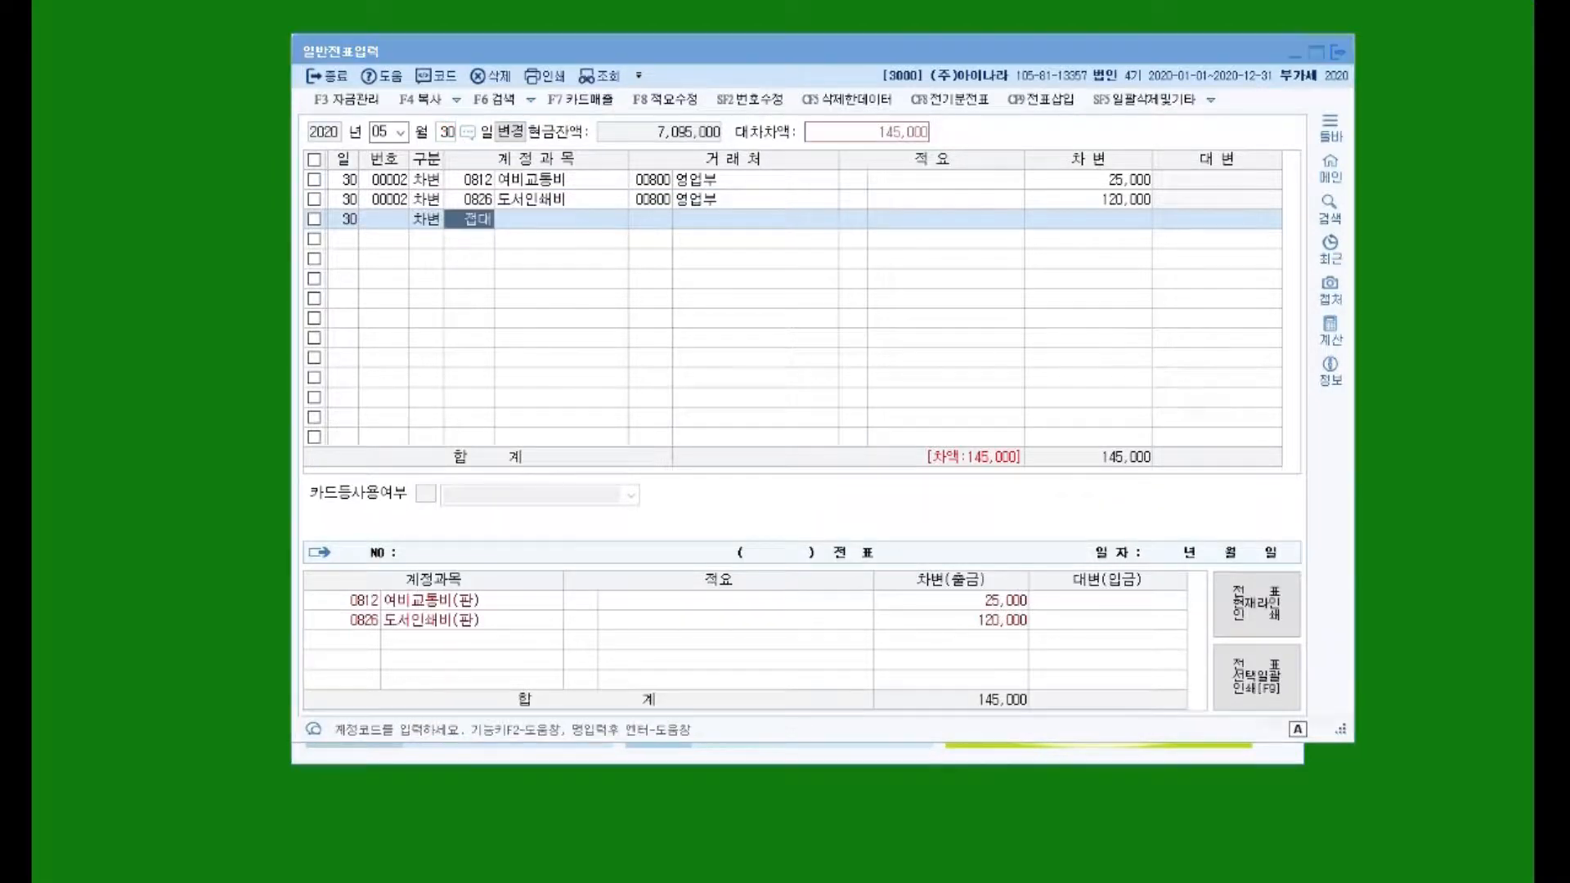
key("Return")
key("Down")
key("Down")
key("Down")
key("Down")
key("Down")
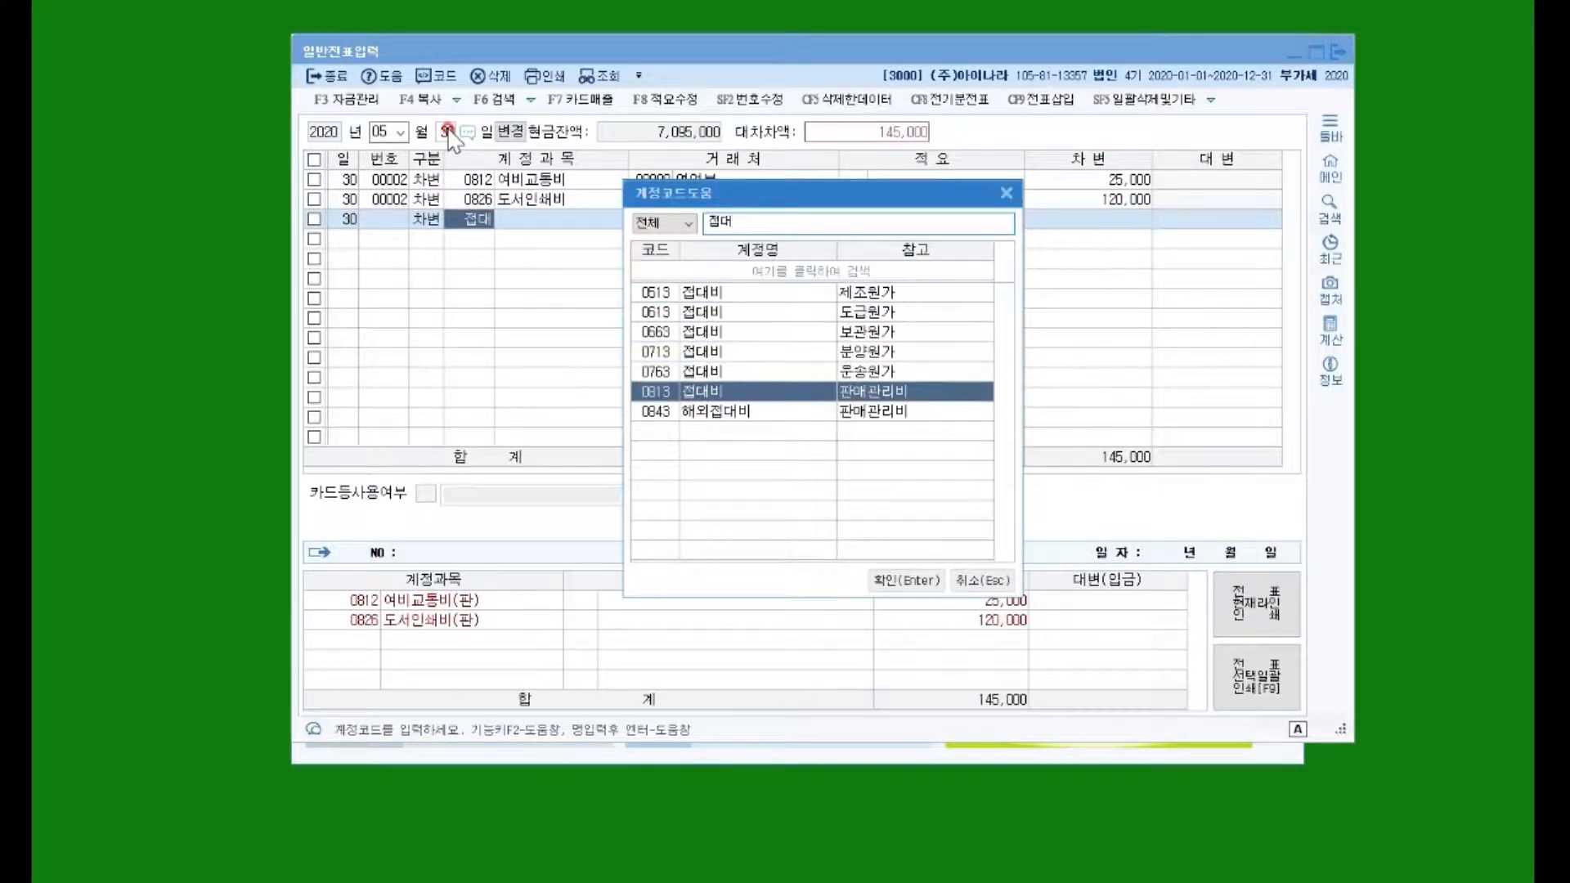
key("Return")
type("00800")
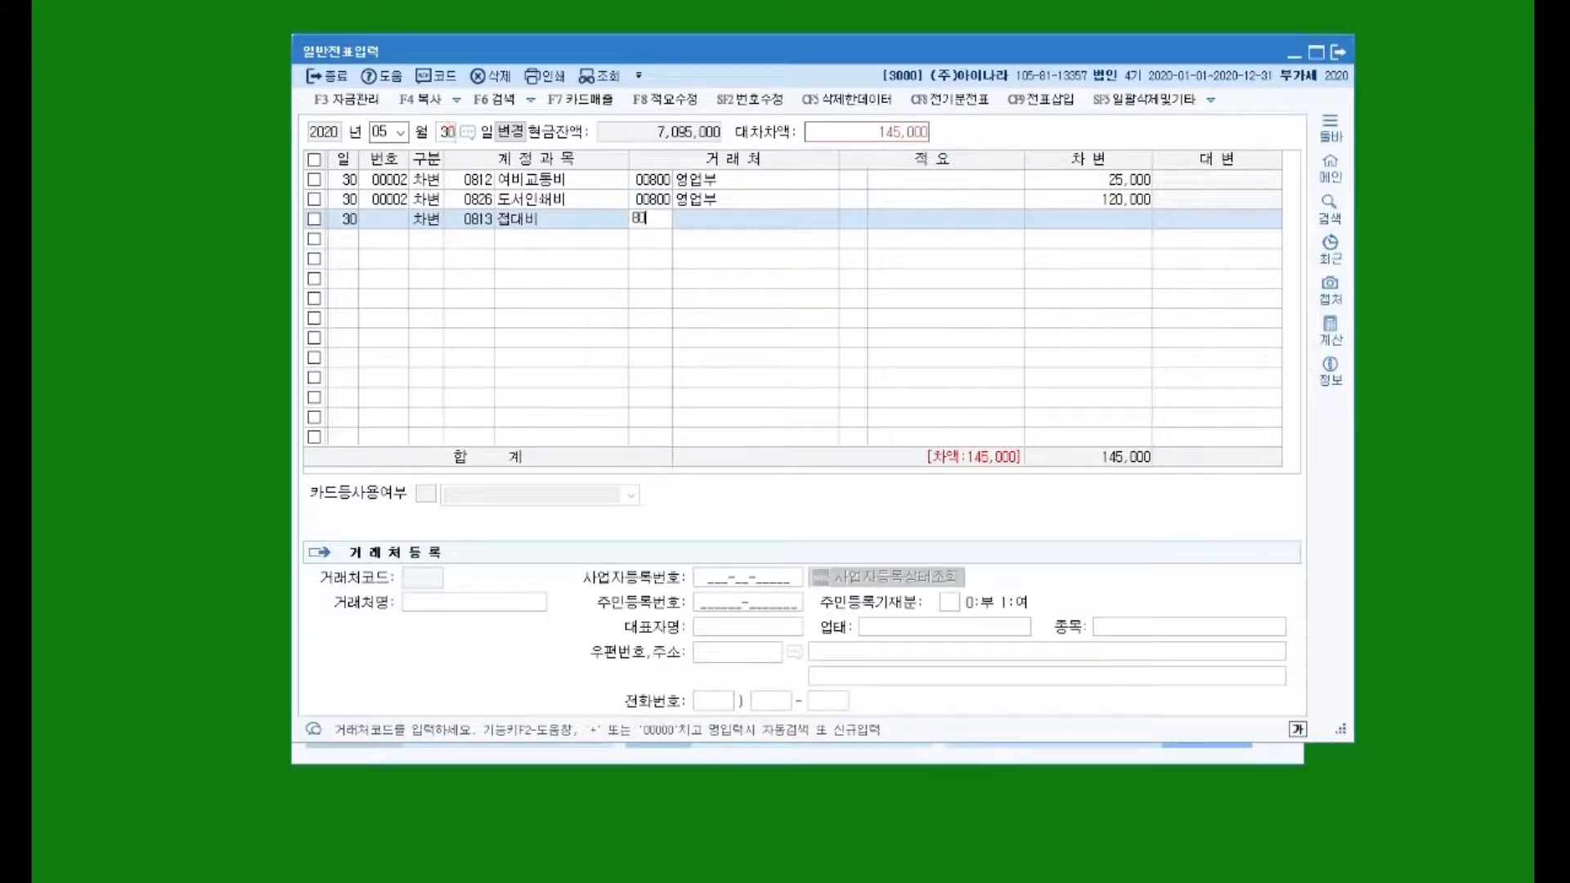
key("Return")
key("Return")
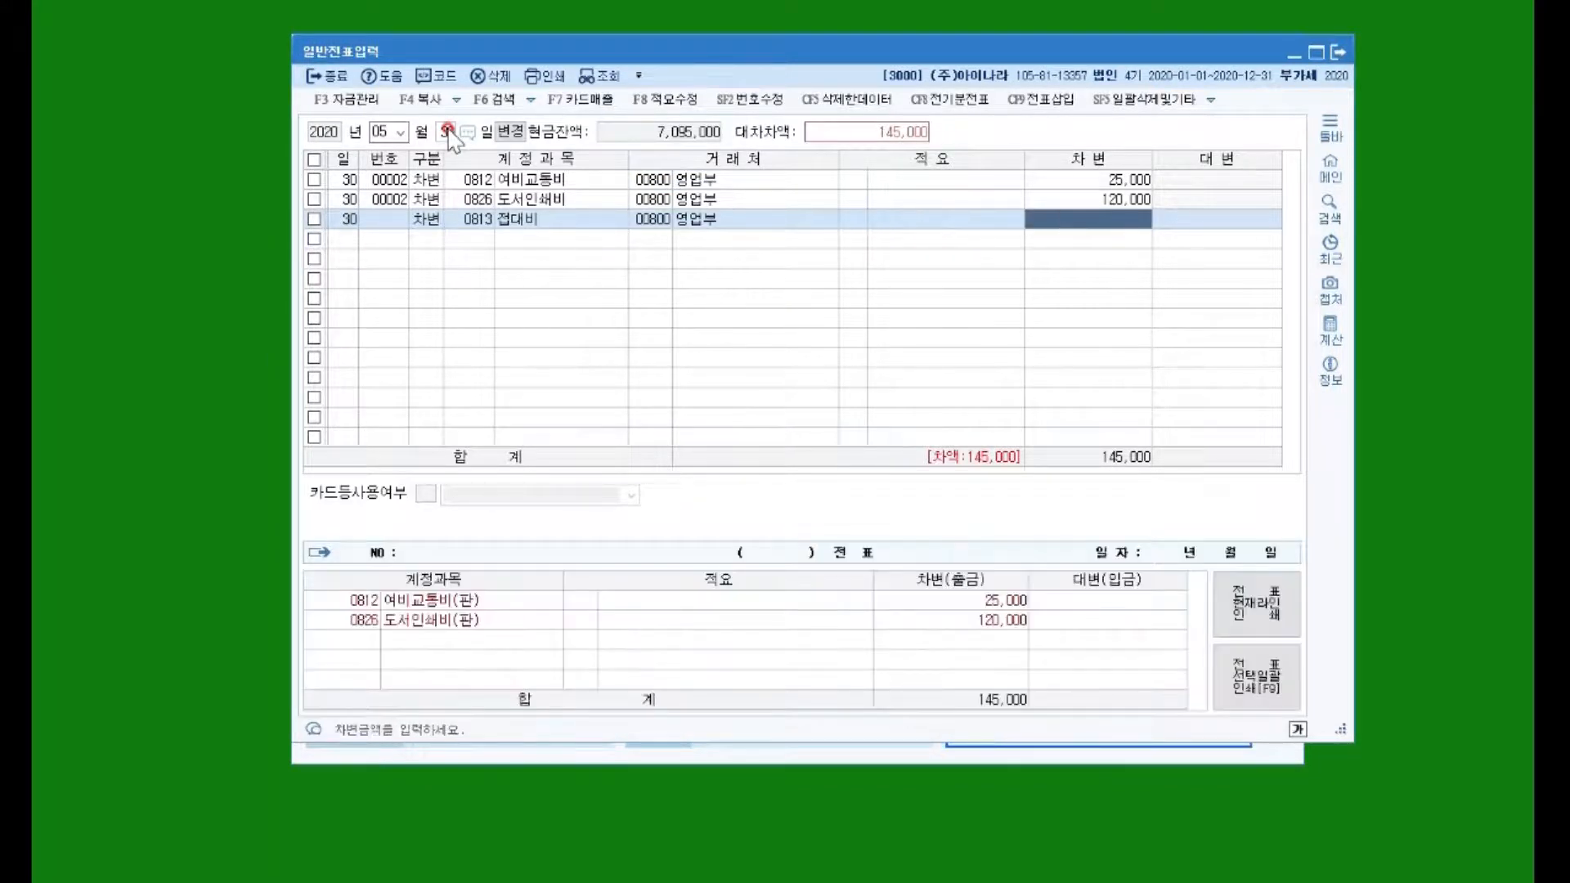
type("250")
key("plus")
key("Return")
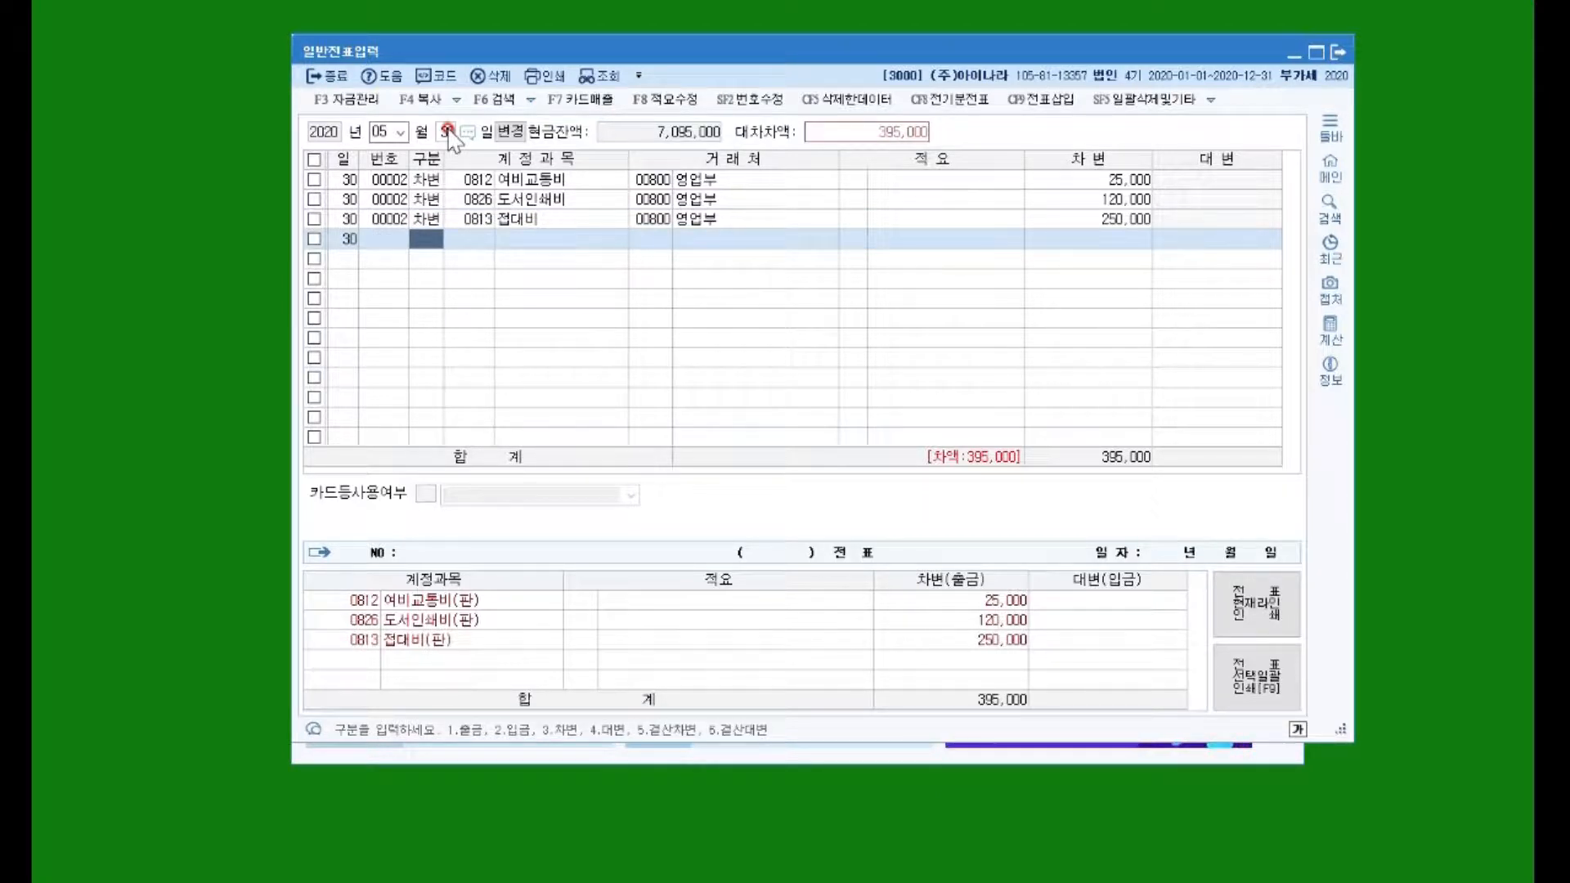
Step: Credit 0138 소액현금 395,000 for 영업부 to balance the voucher
type("4")
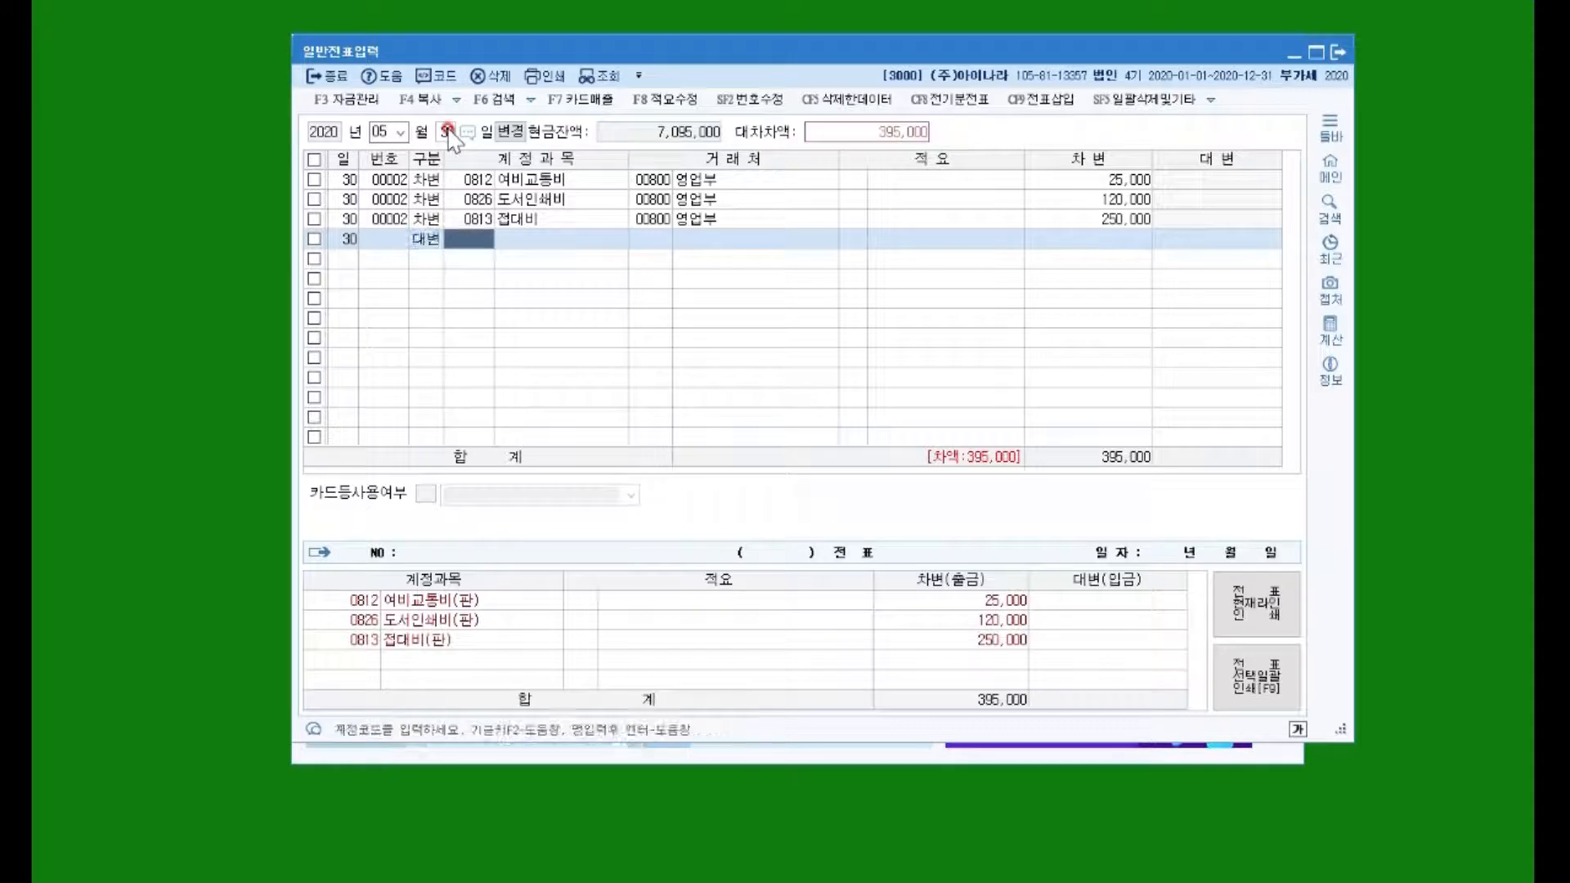
type("소액")
key("Return")
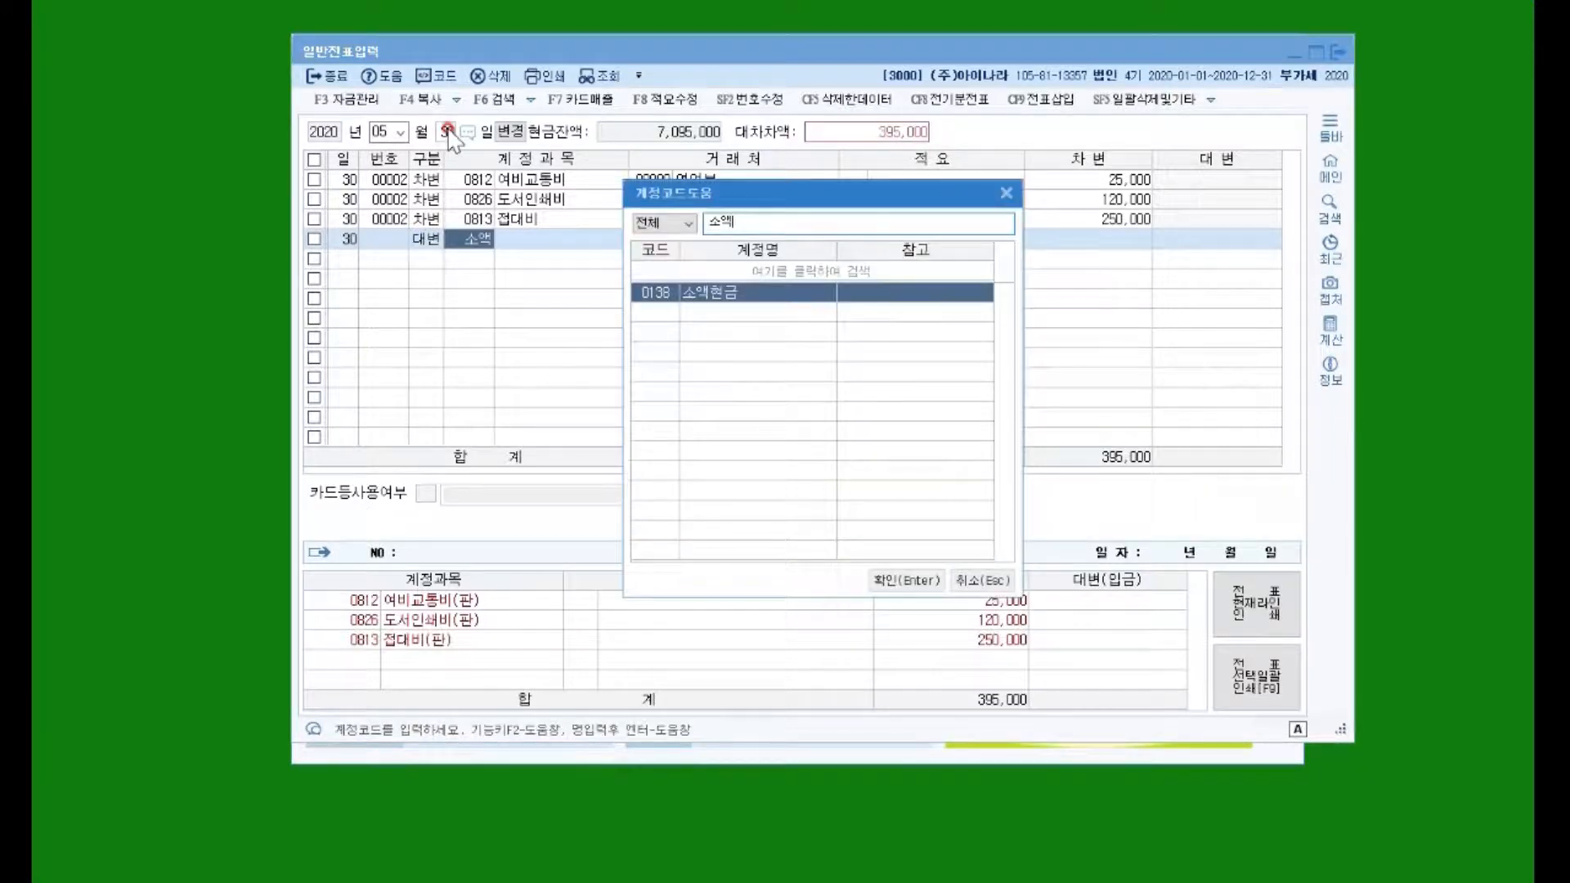
key("Return")
type("영업부")
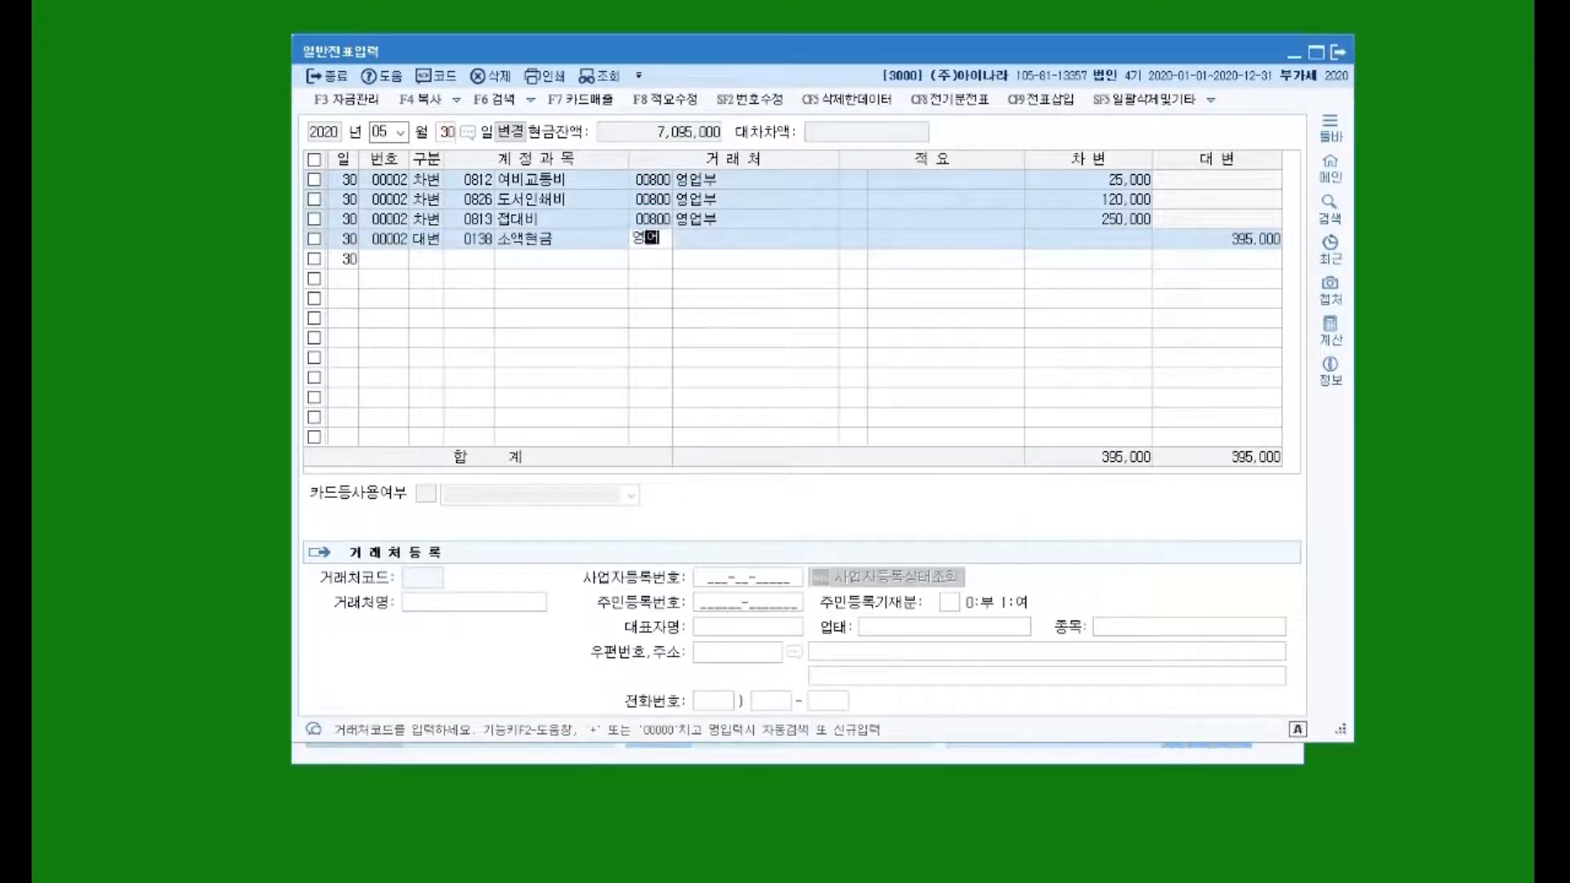
key("Return")
key("Return")
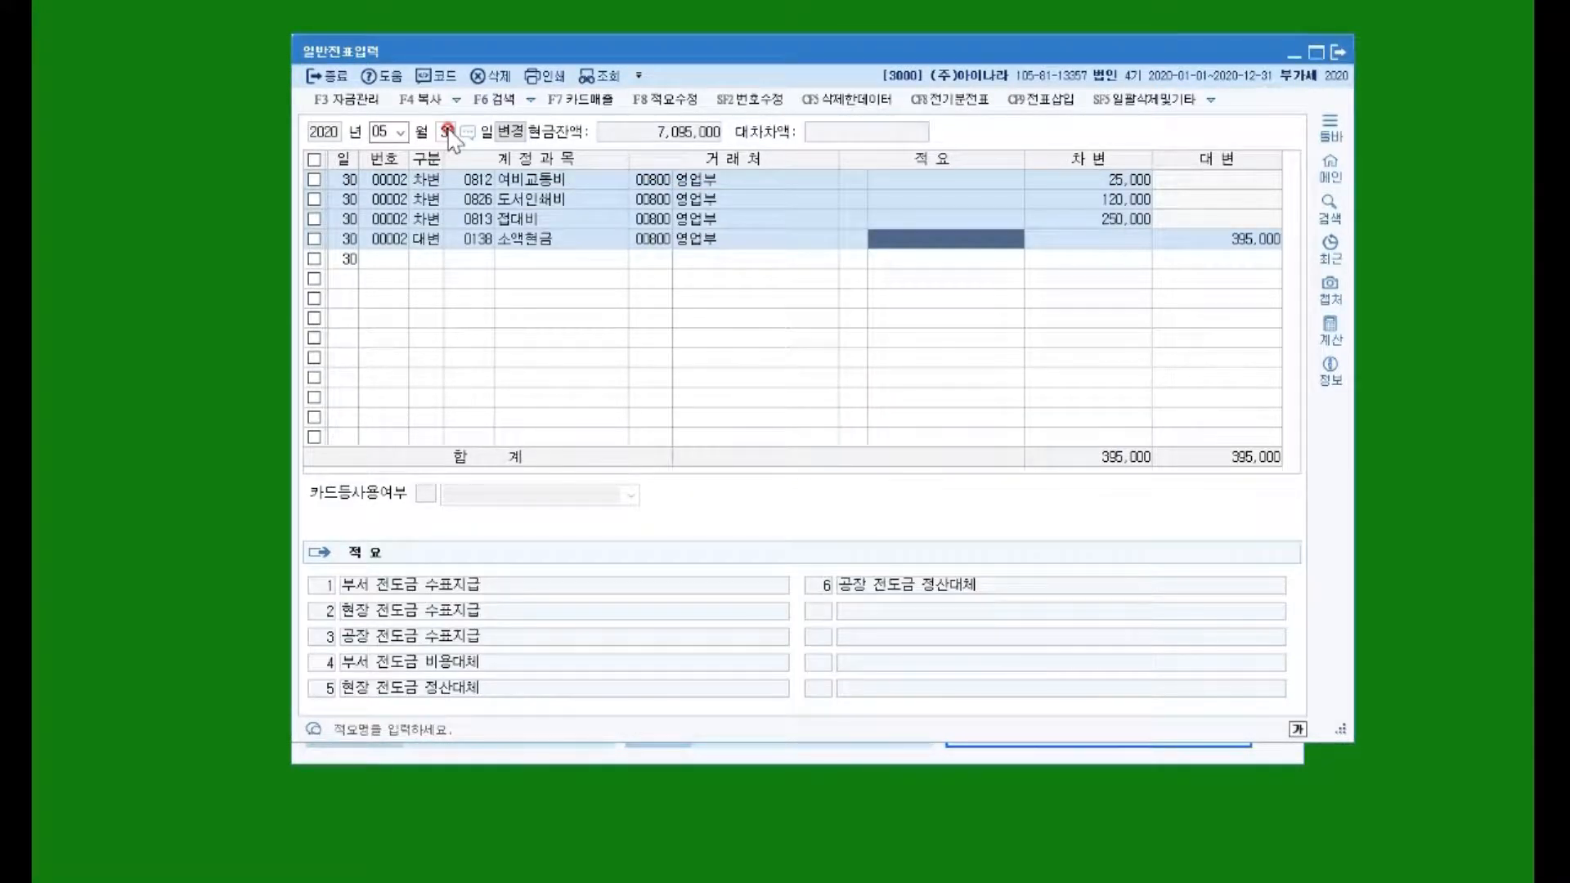
key("Return")
key("Return")
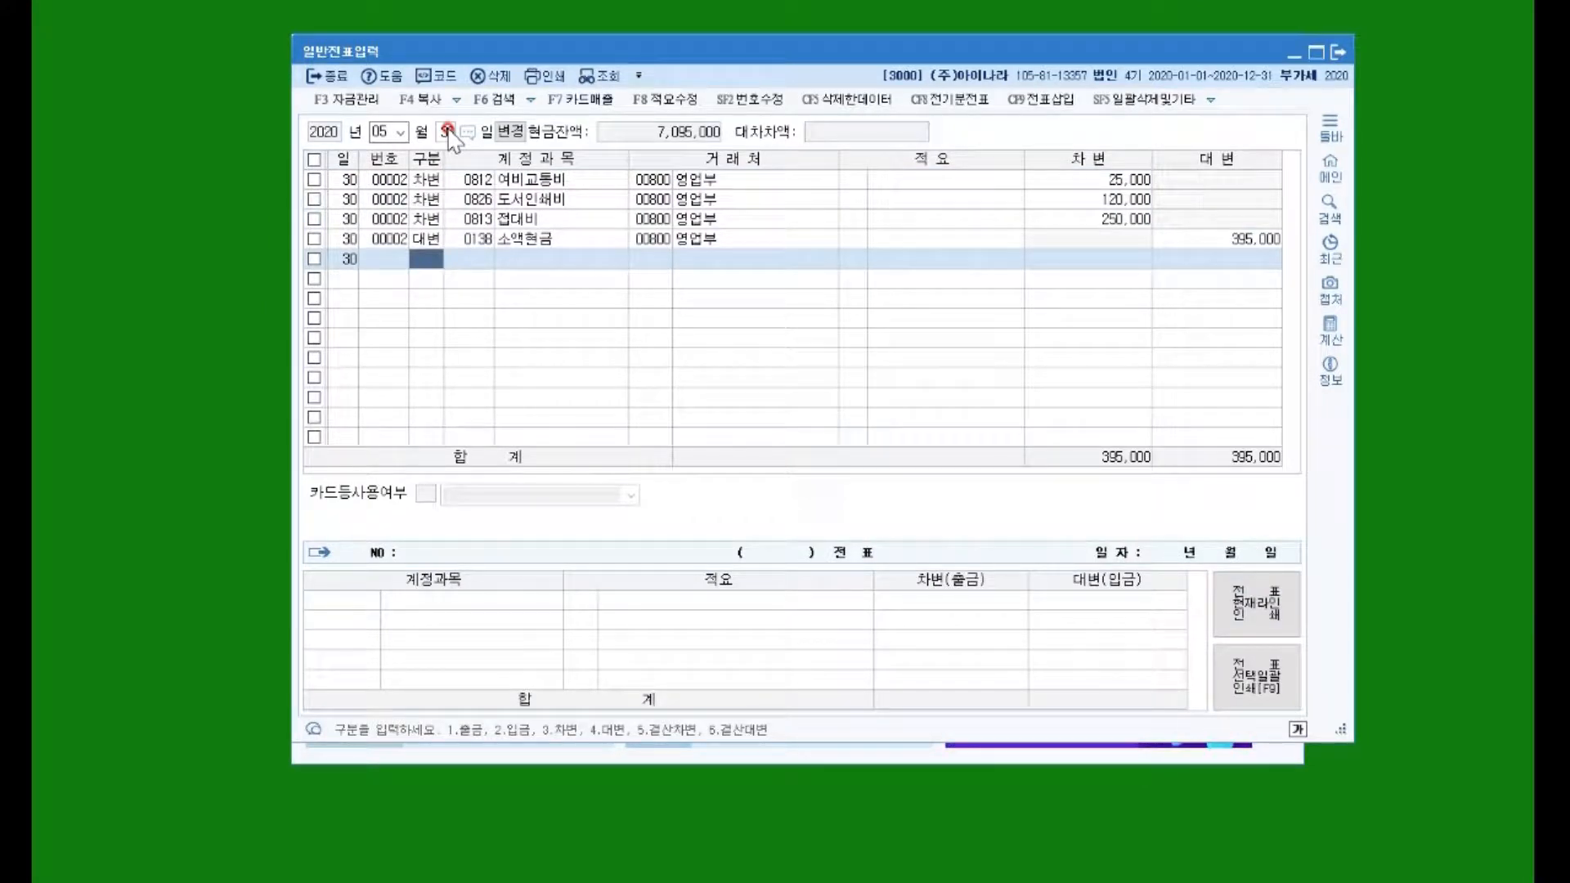
Step: Debit 0525 교육훈련비 158,000 for client 생산부
key("3")
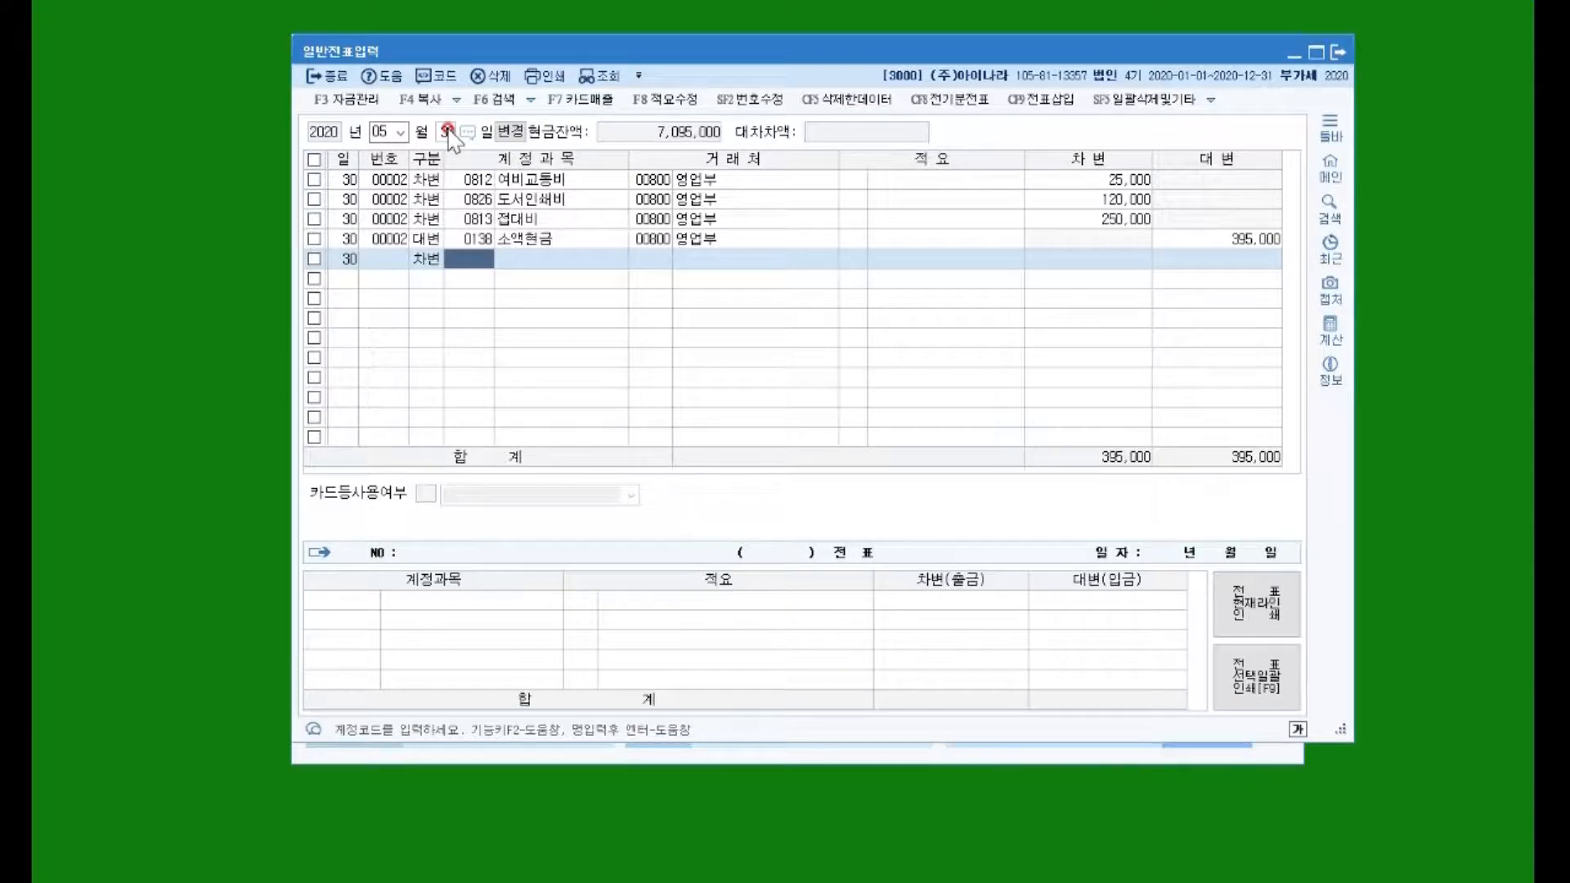
type("교육")
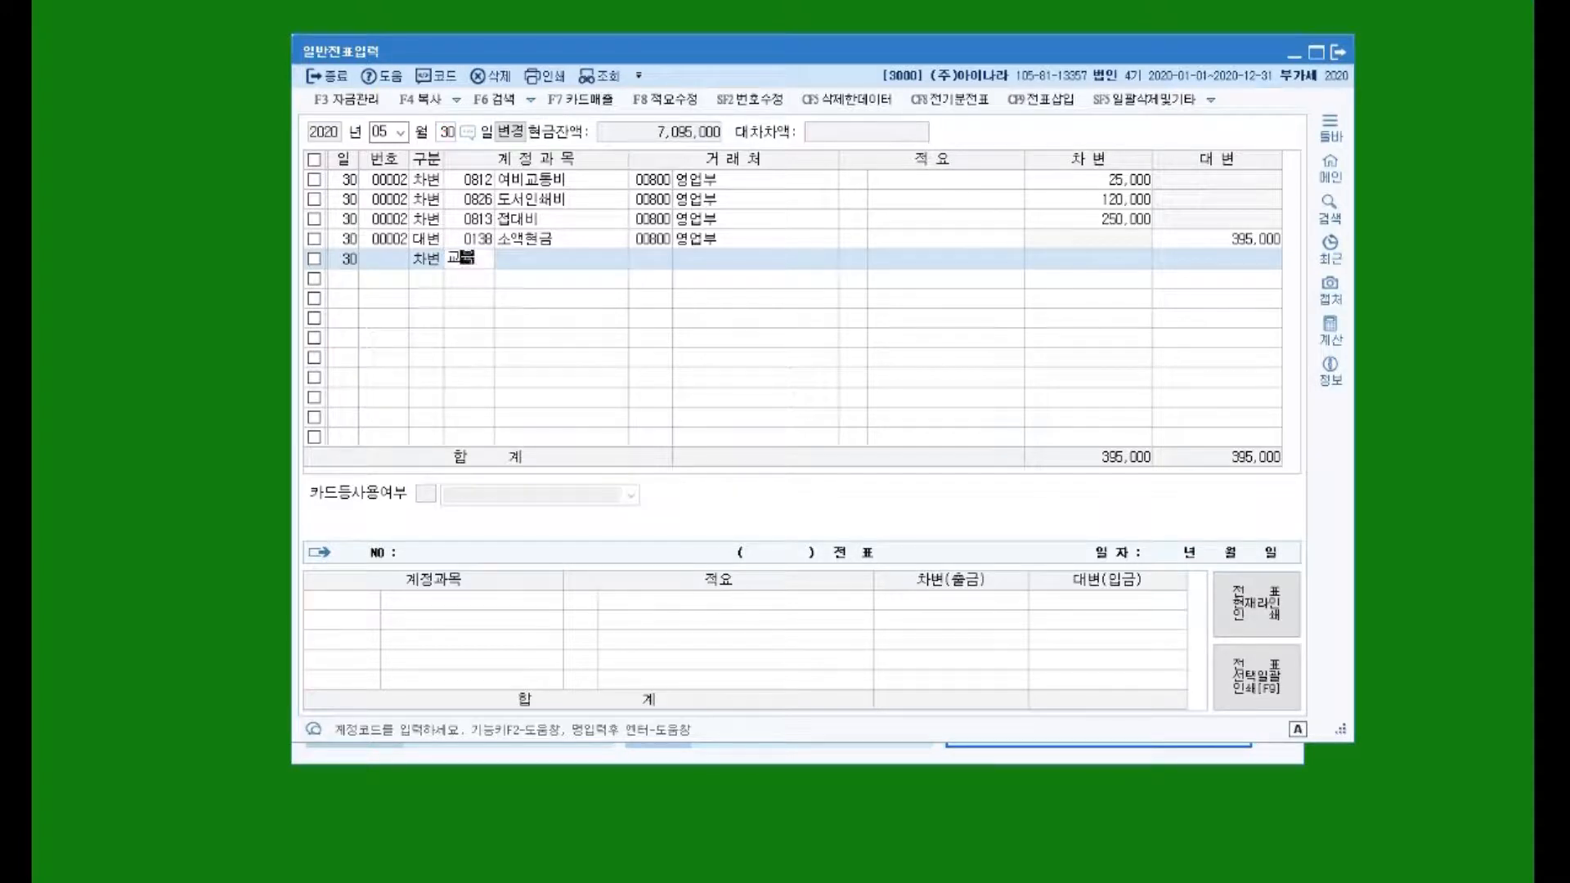
key("Return")
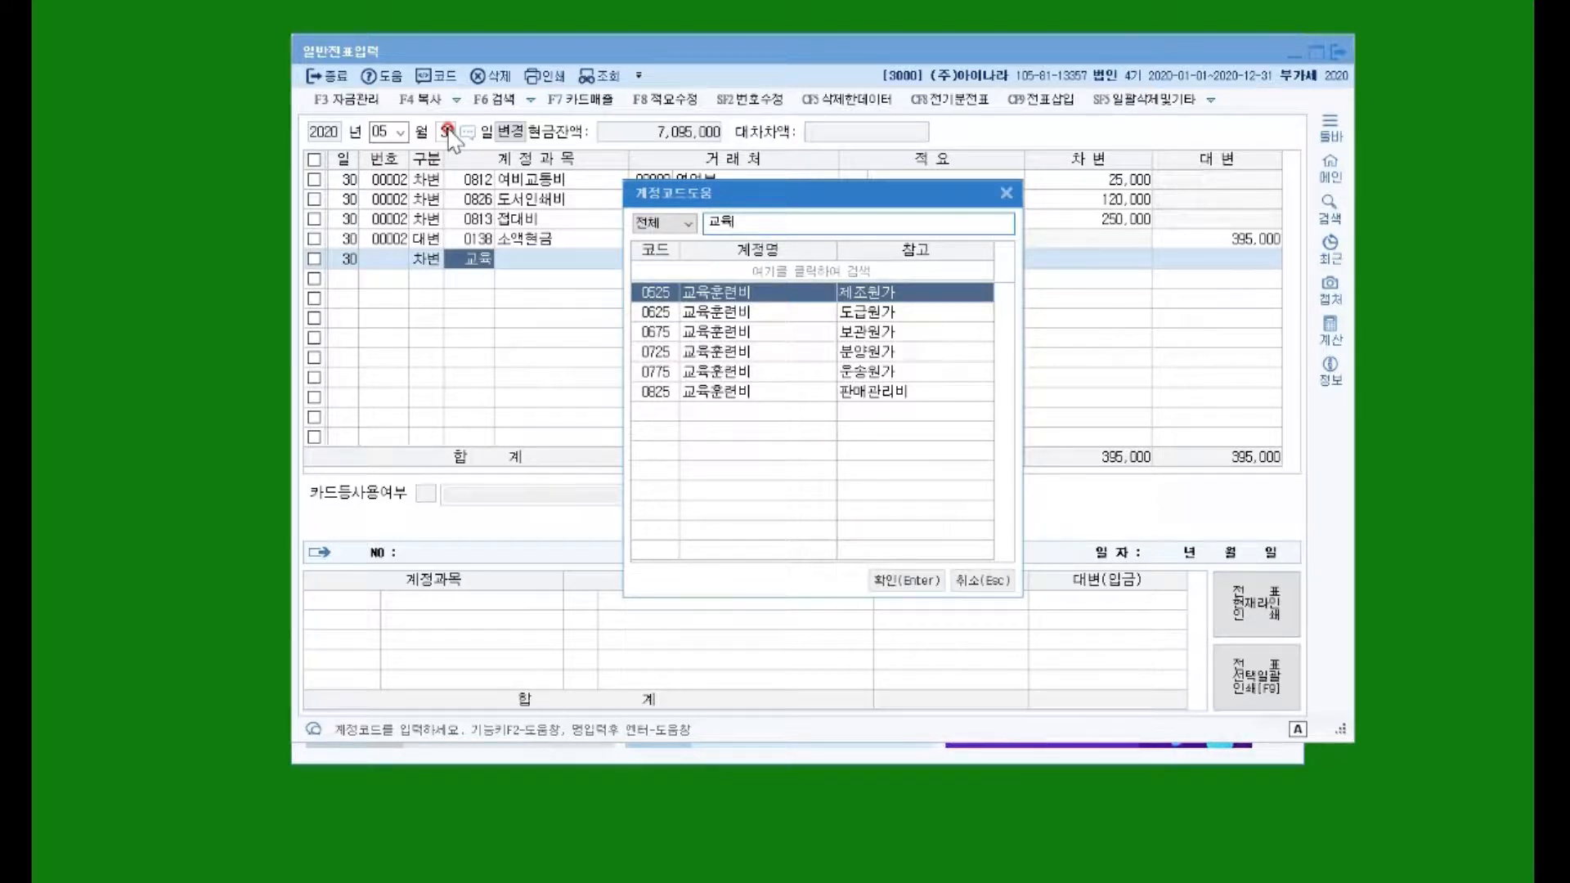
key("Return")
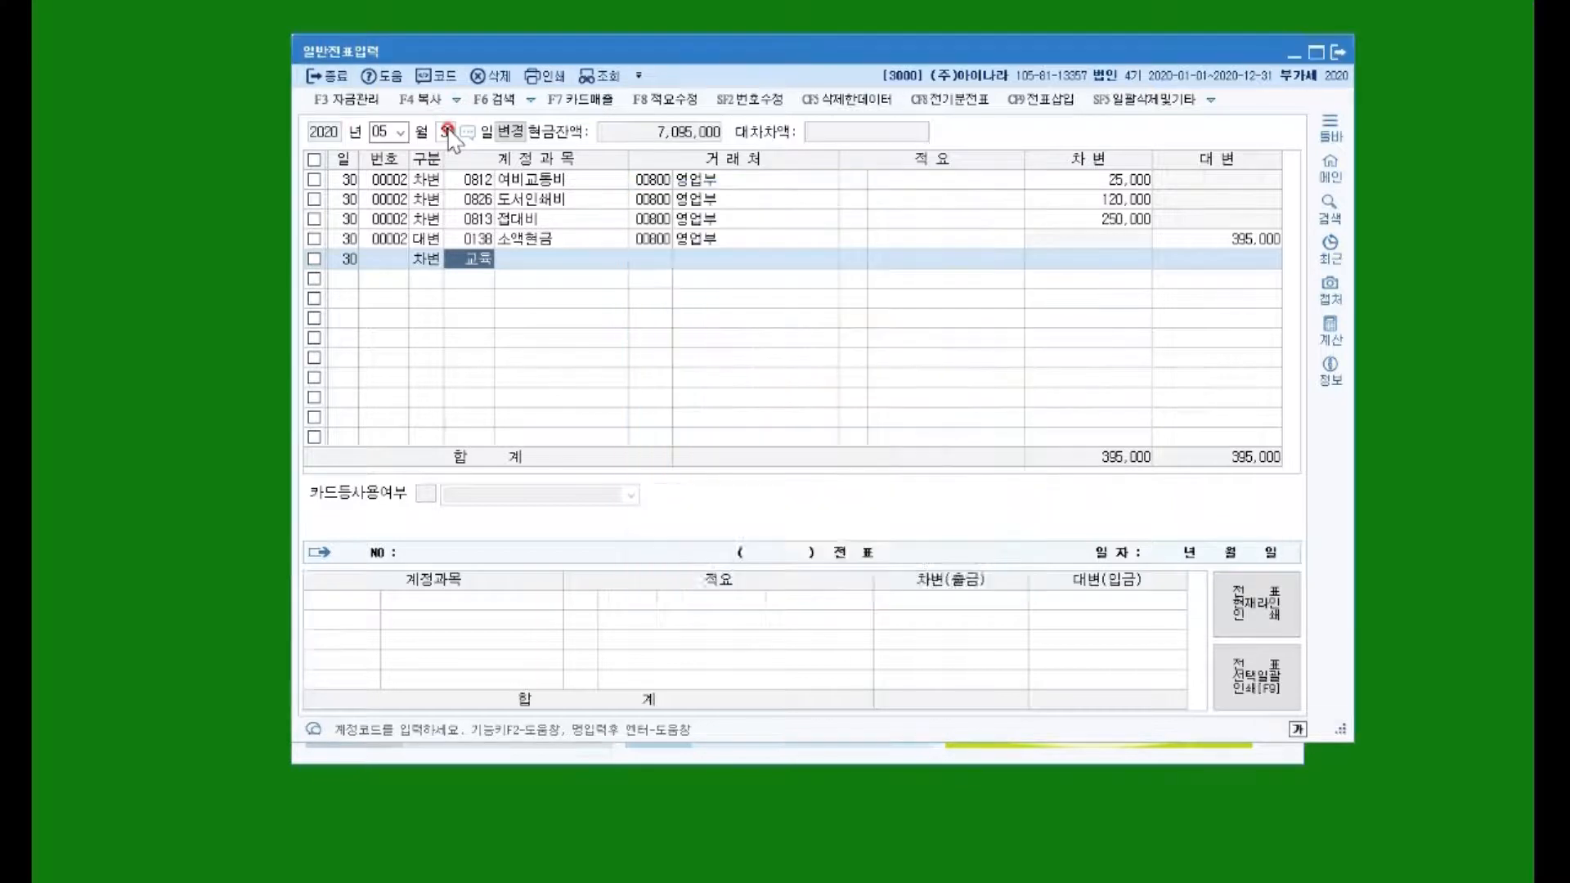
type("생산")
key("Return")
key("Return")
key("Return")
key("Return")
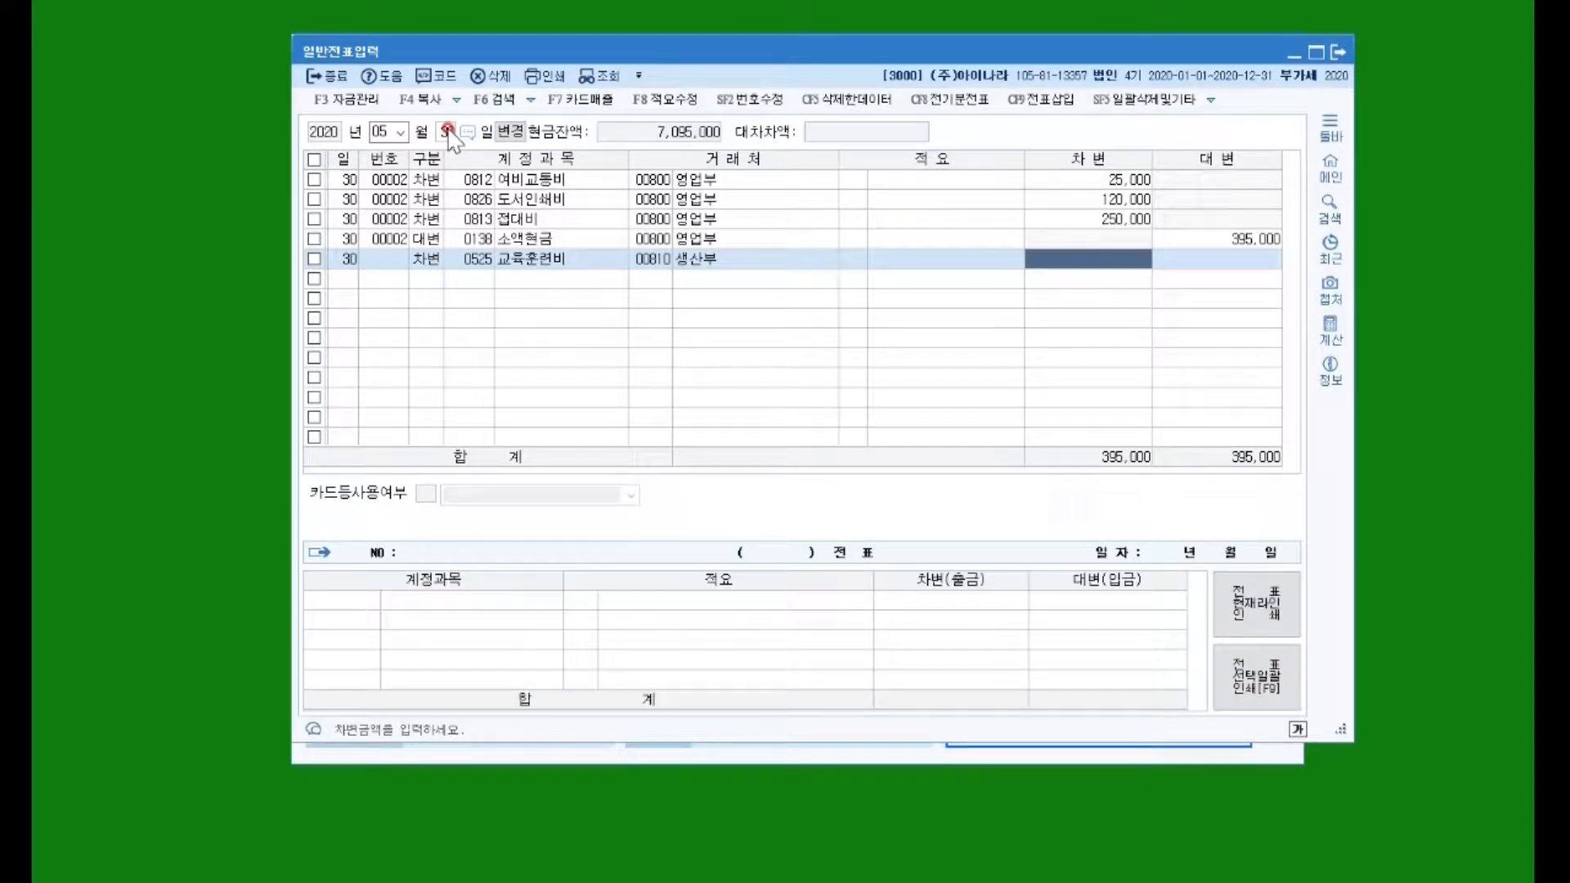
type("158000")
key("Return")
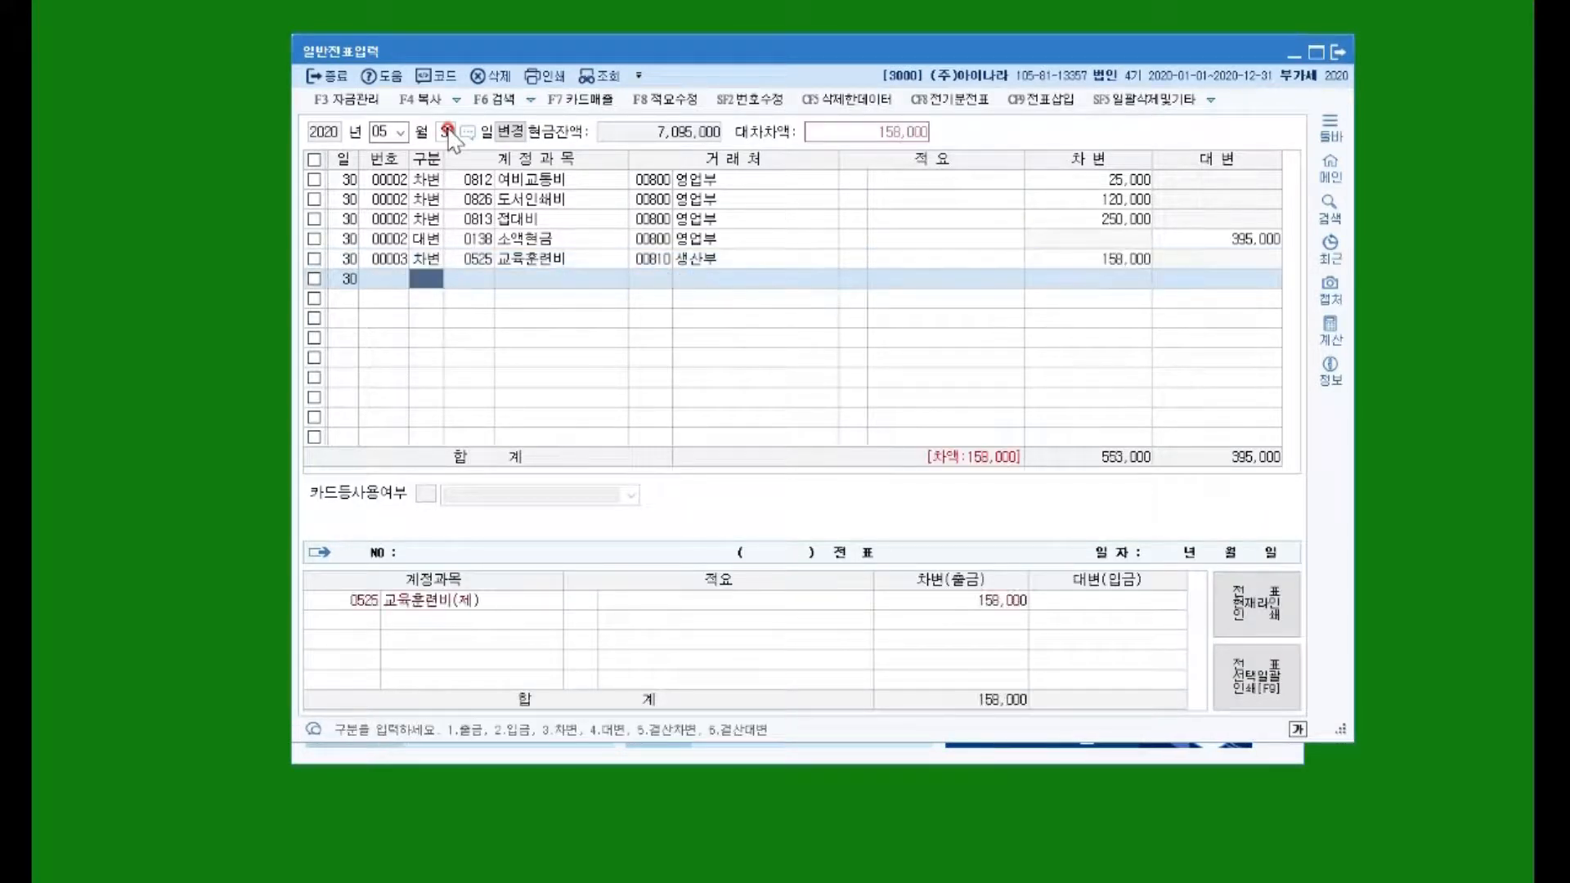
Step: Debit 0511 복리후생비 92,000 for client 00810 생산부
type("3")
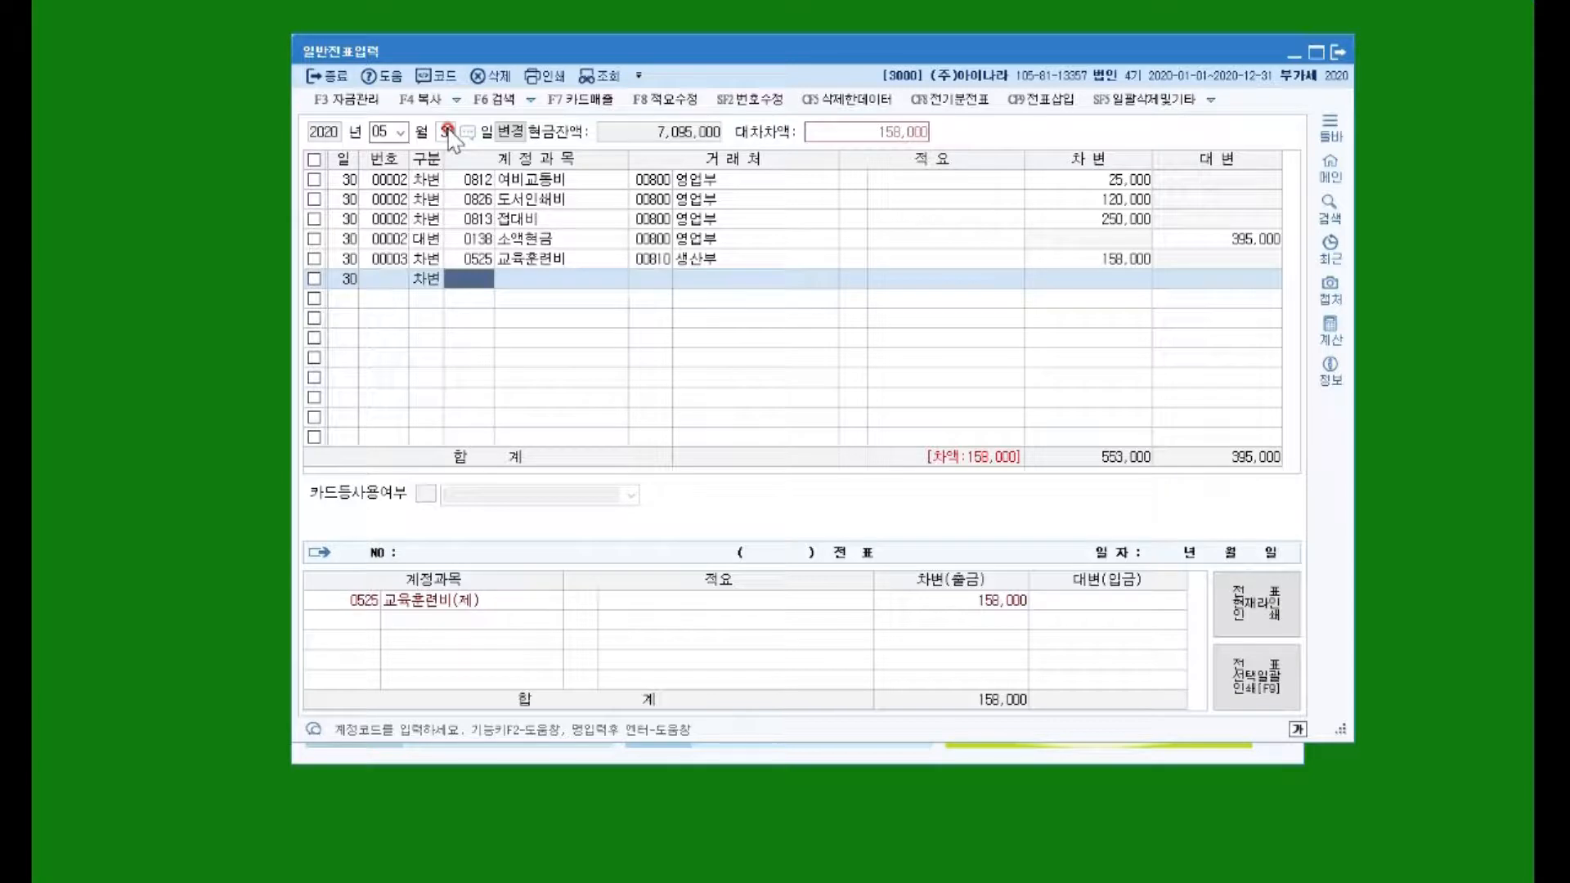
type("복리")
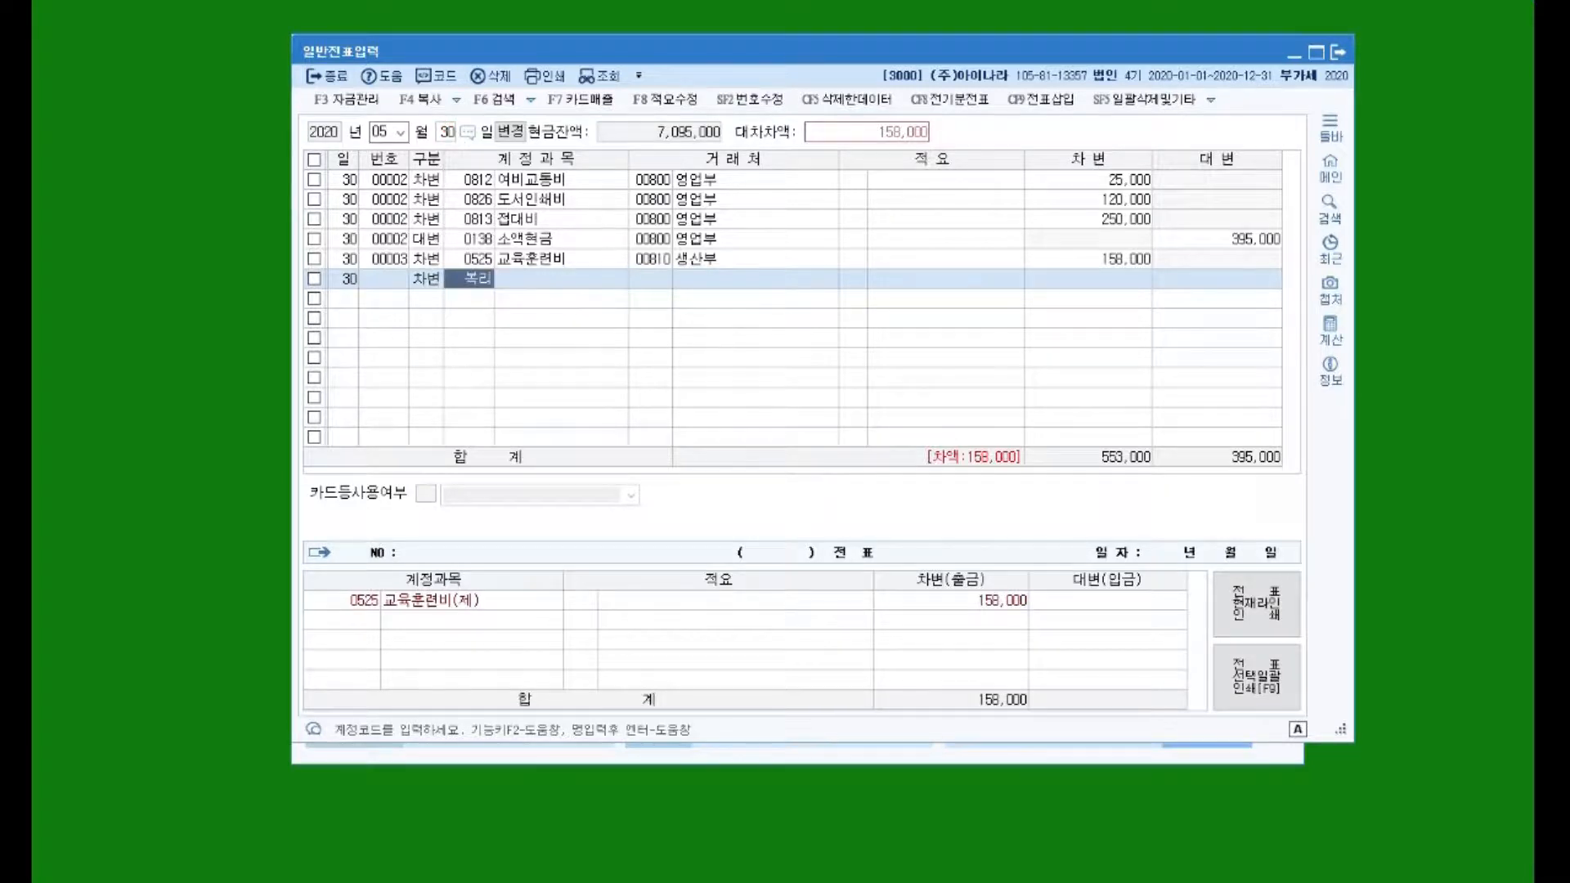
key("Return")
key("Return")
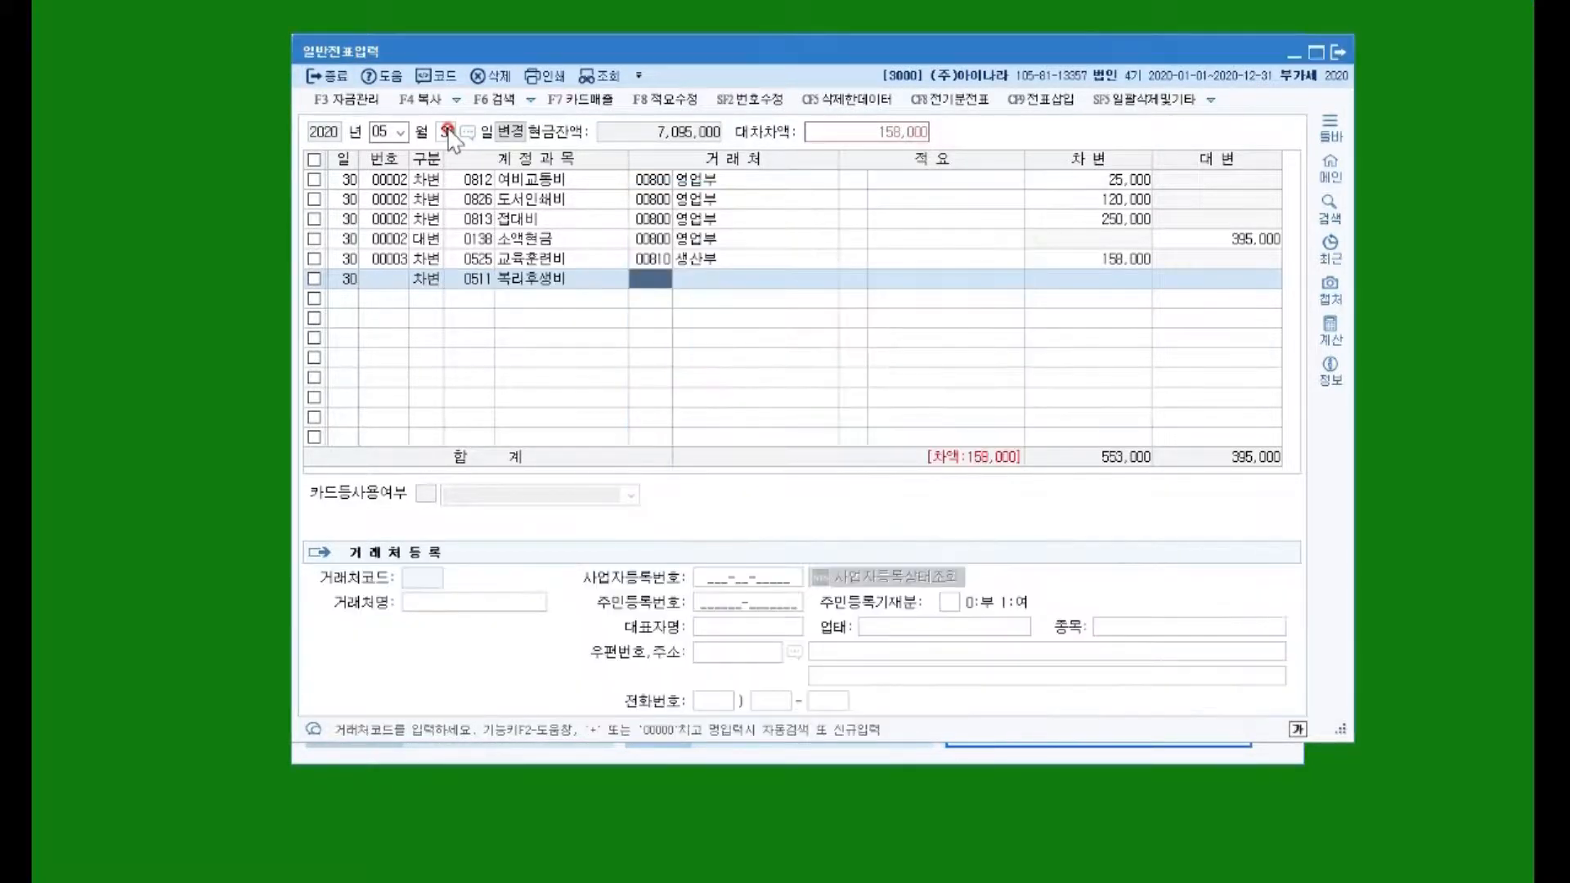
type("810")
key("Return")
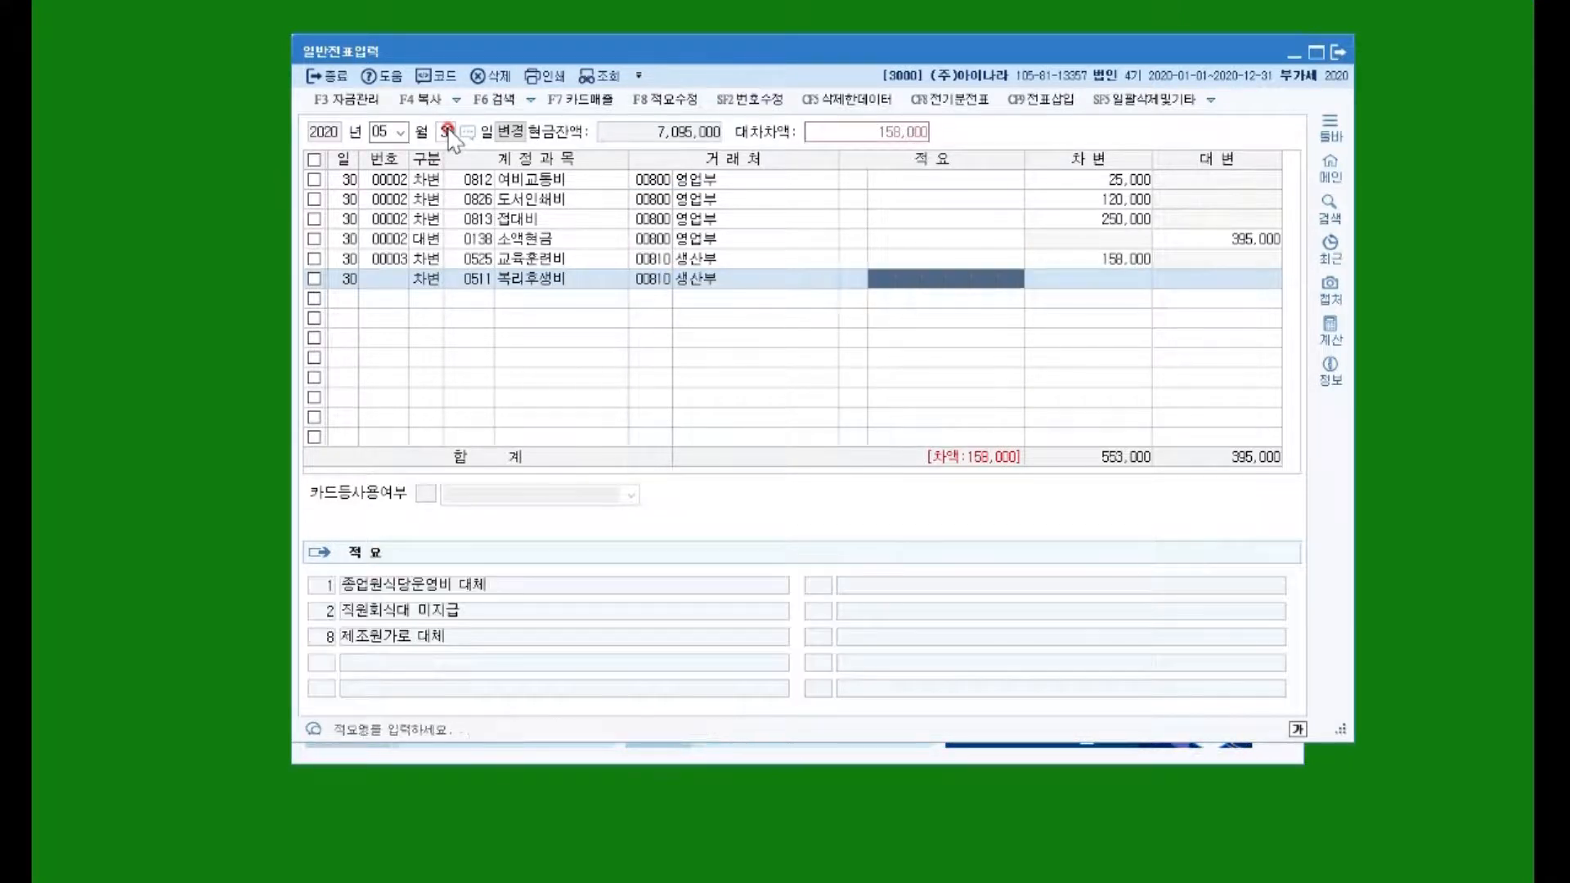
key("Return")
type("92,000")
key("Return")
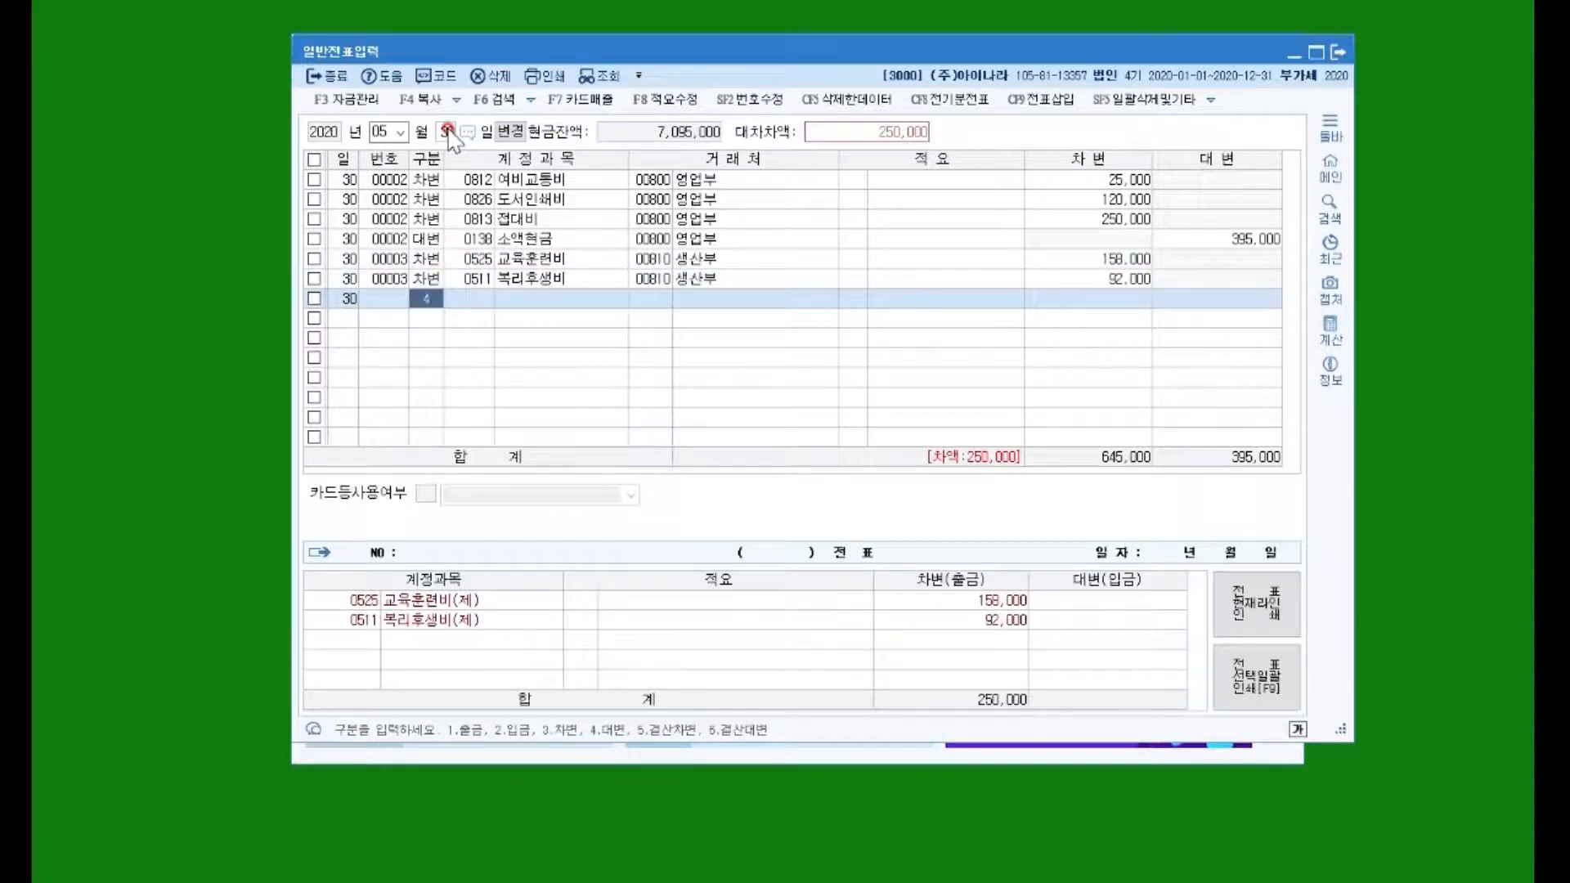
Step: Credit 0138 소액현금 250,000 for client 00810 생산부
key("Return")
type("소액현")
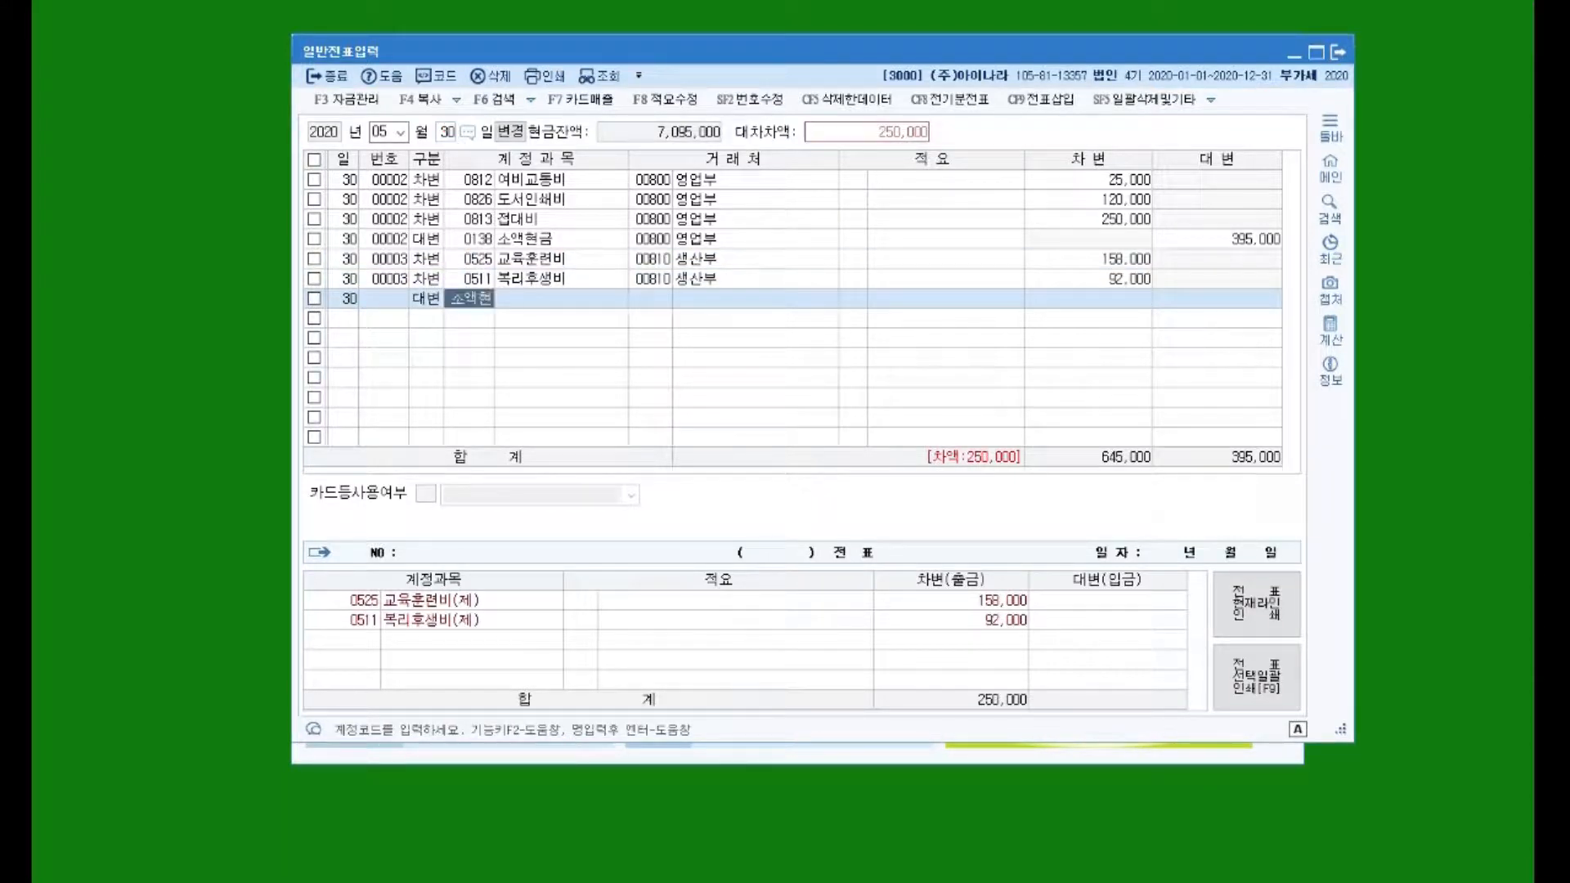
key("Return")
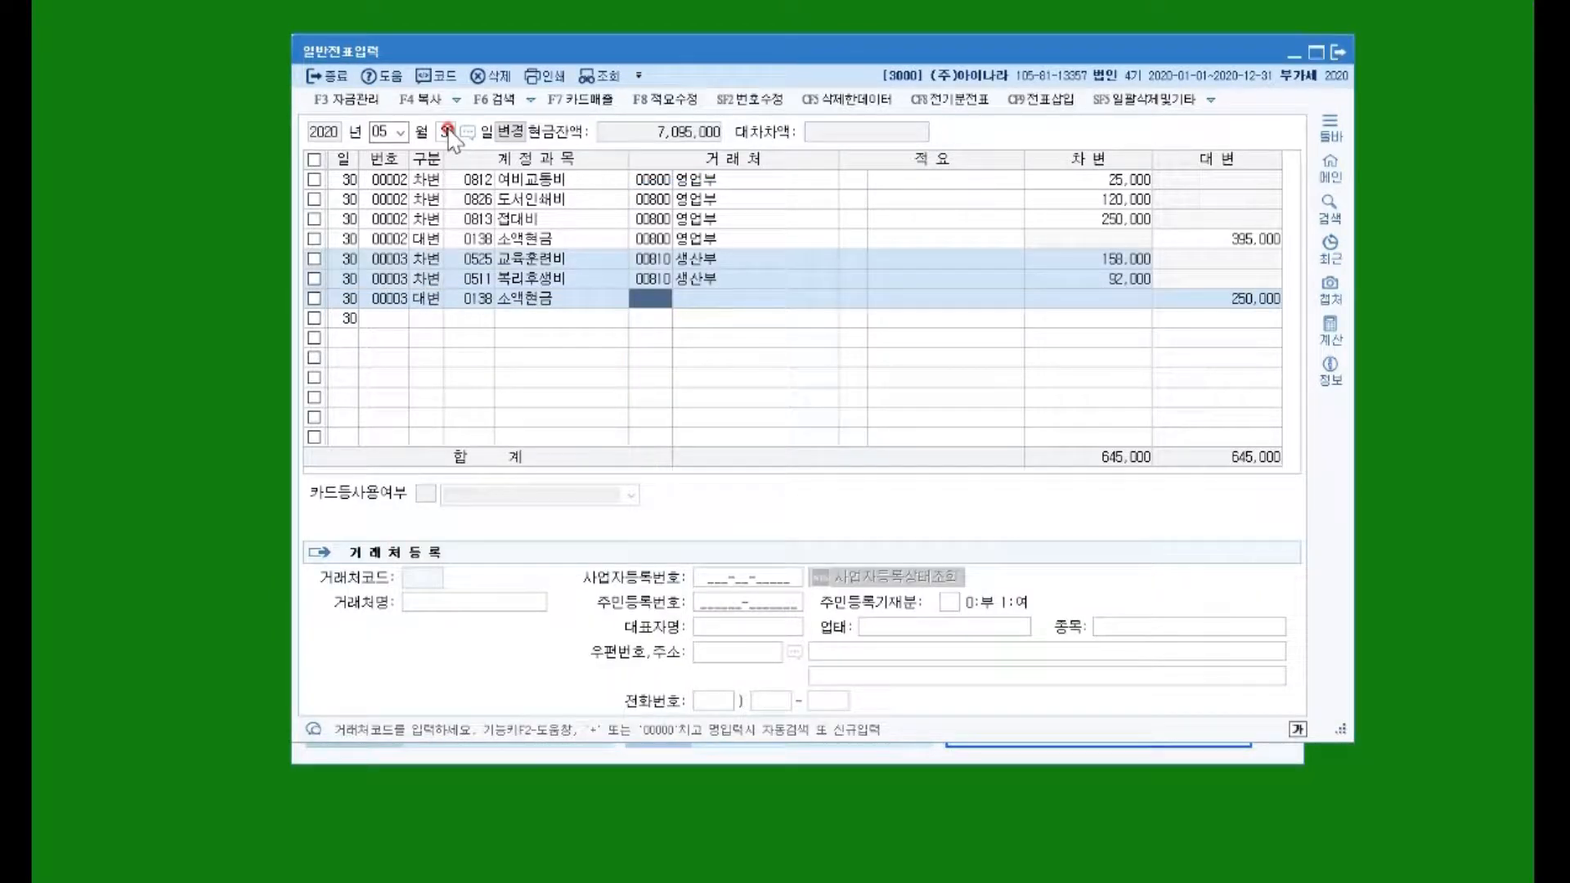
type("810")
key("Return")
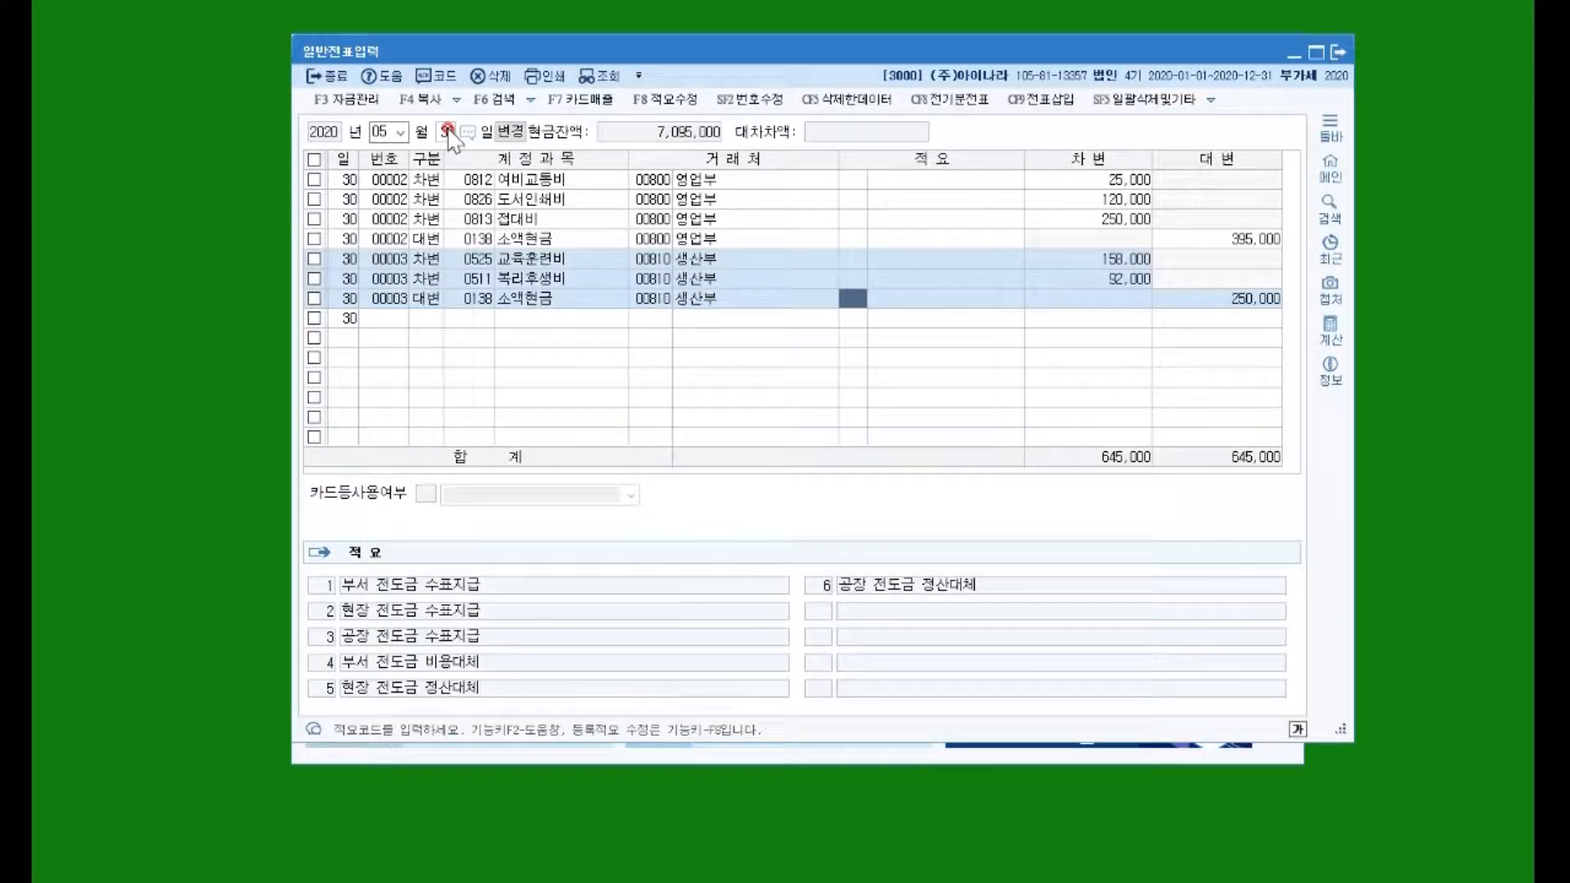
key("Return")
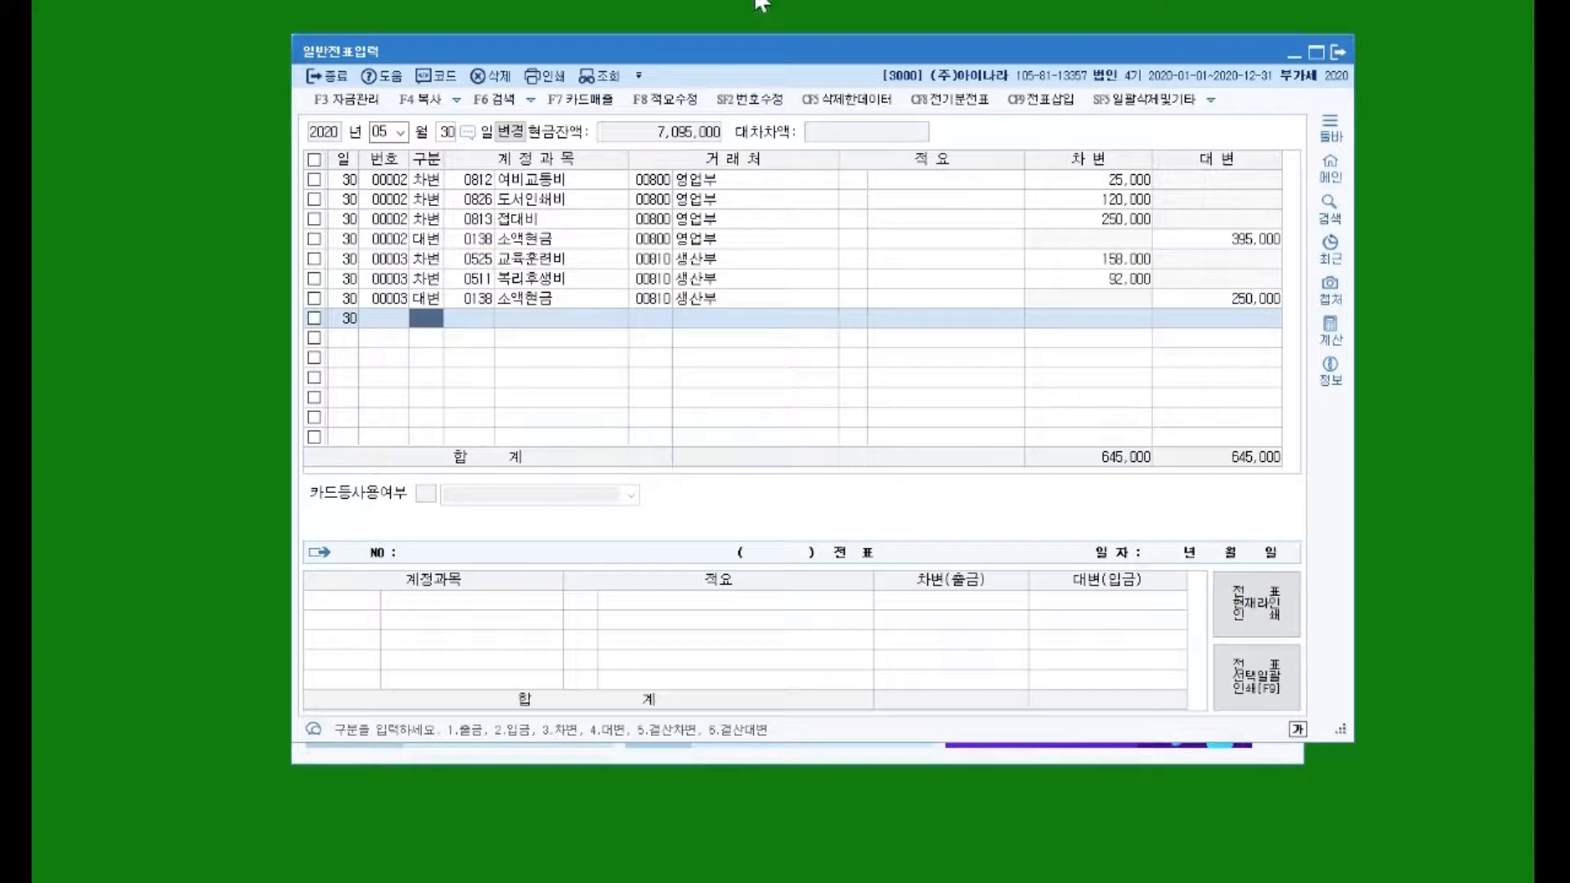
Step: Using 번호수정, change the 교육훈련비, 복리후생비 and 소액현금 lines from 00003 to 00002
left_click(383, 199)
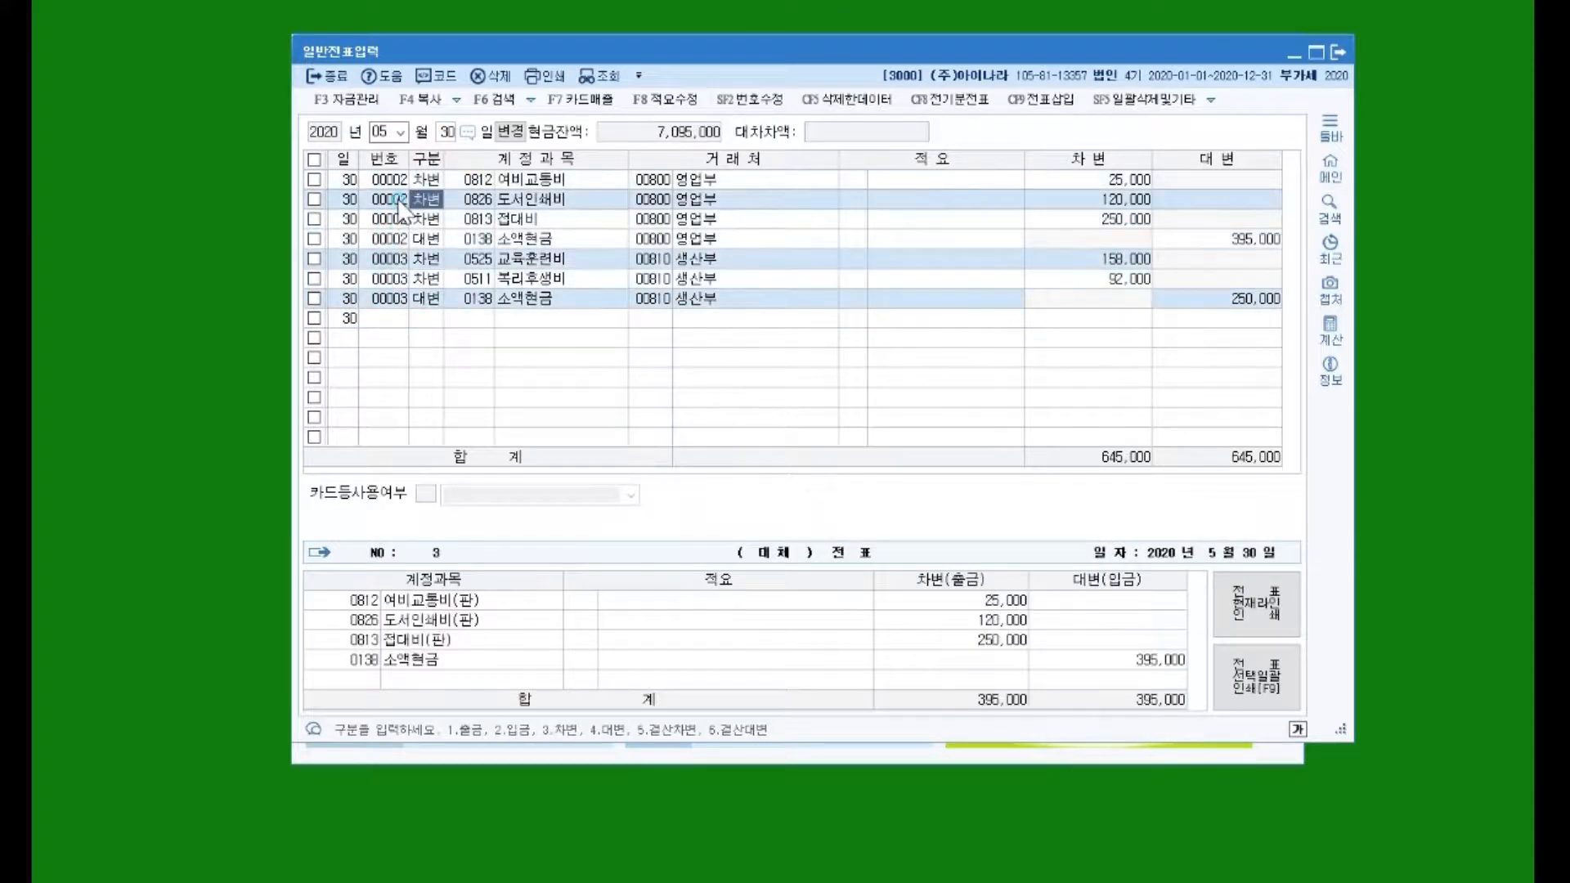
left_click(383, 279)
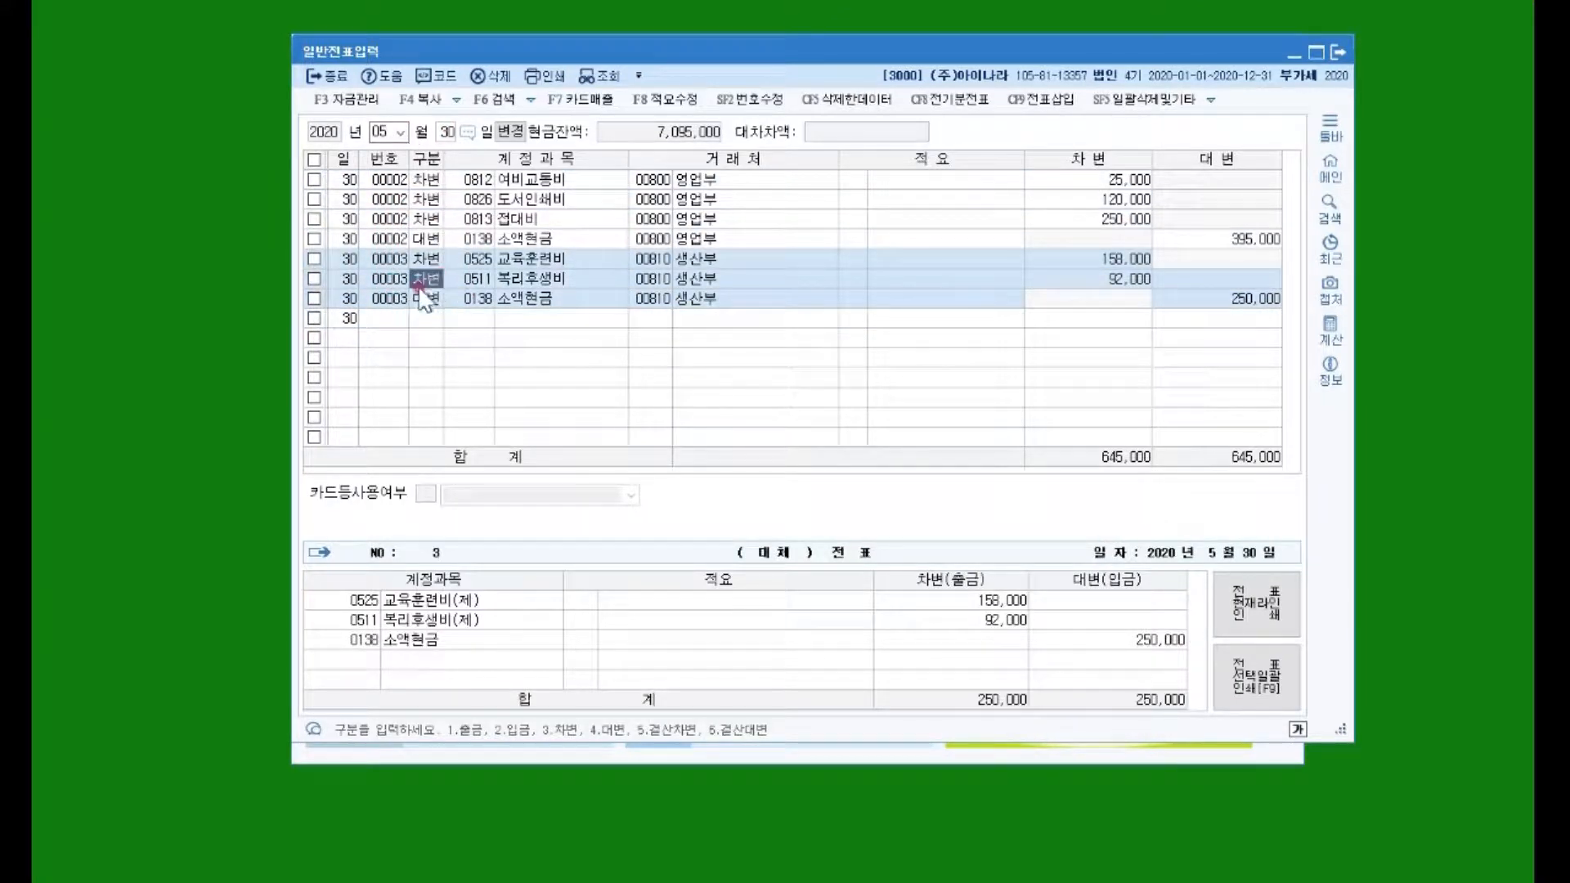
left_click(735, 101)
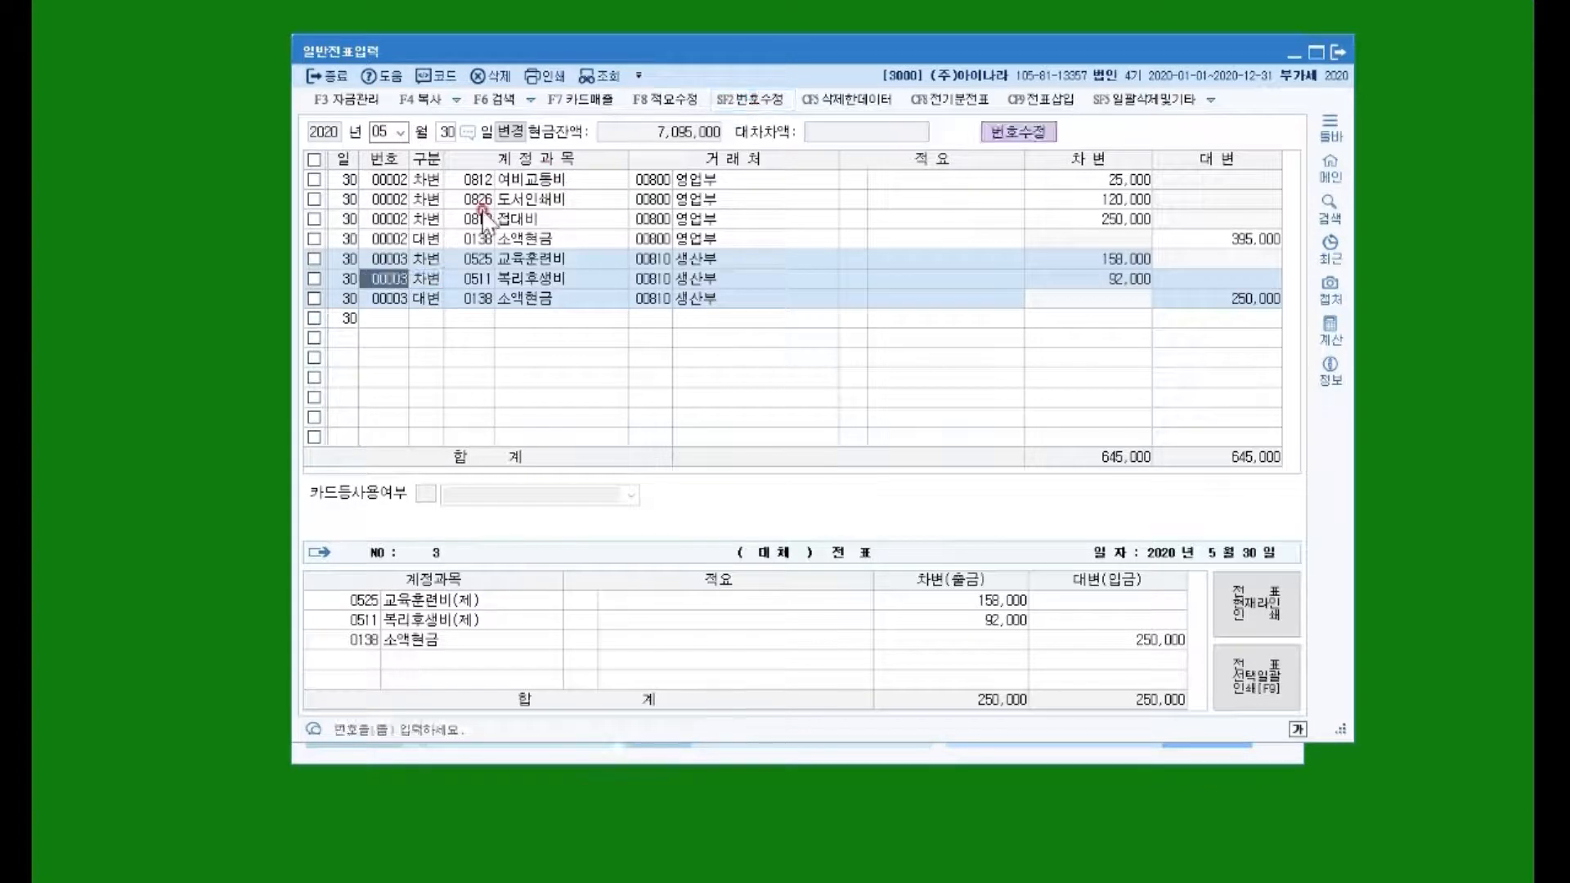
left_click(384, 259)
type("2")
key("Return")
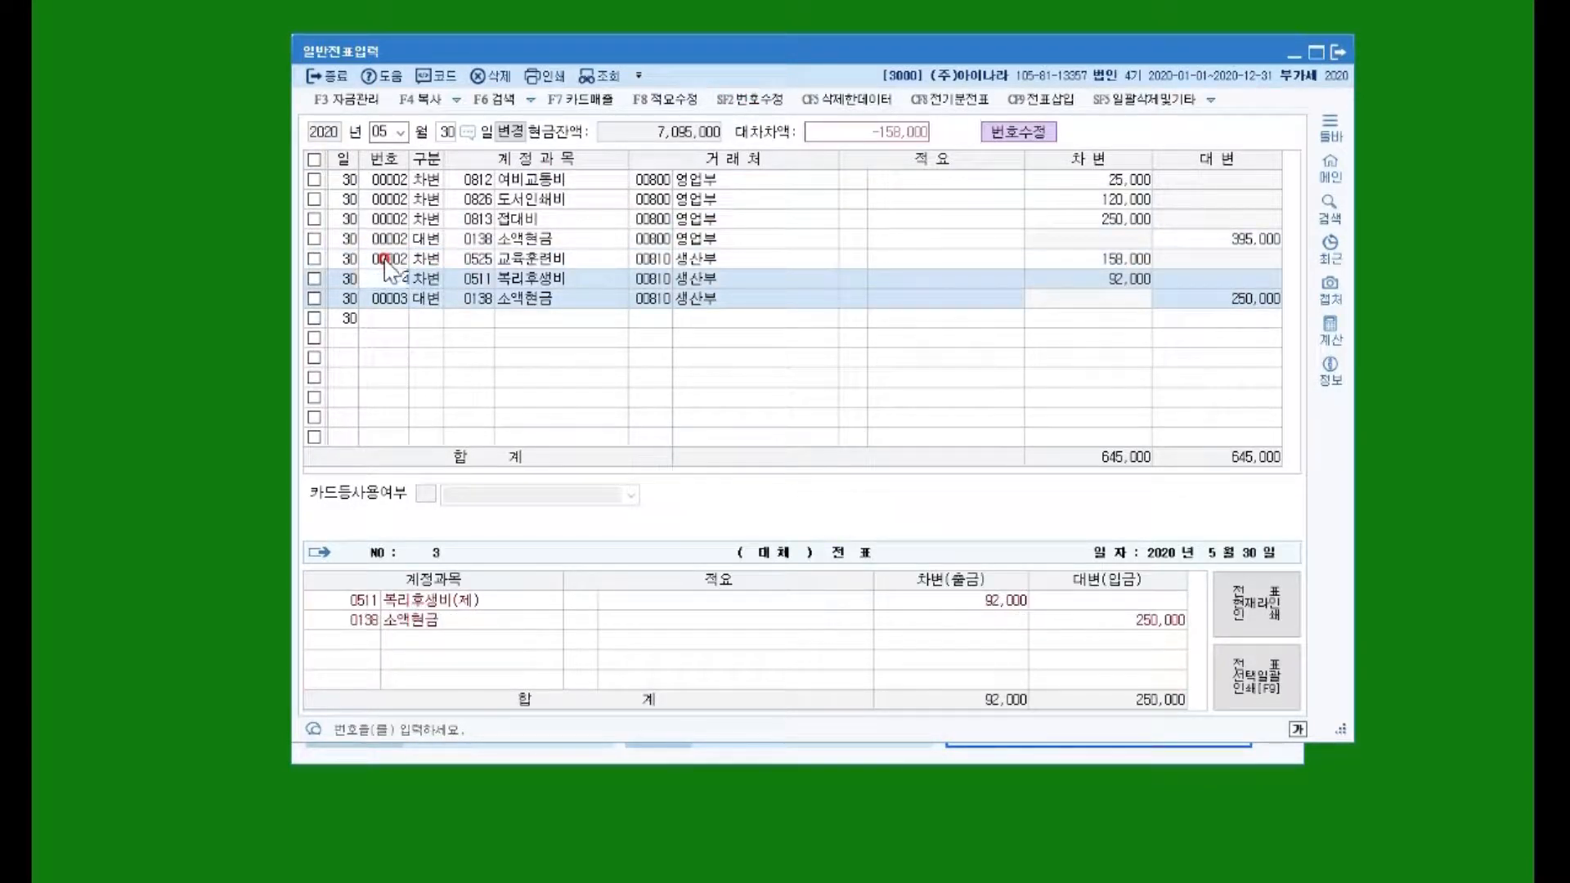
type("2")
key("Return")
type("2")
key("Return")
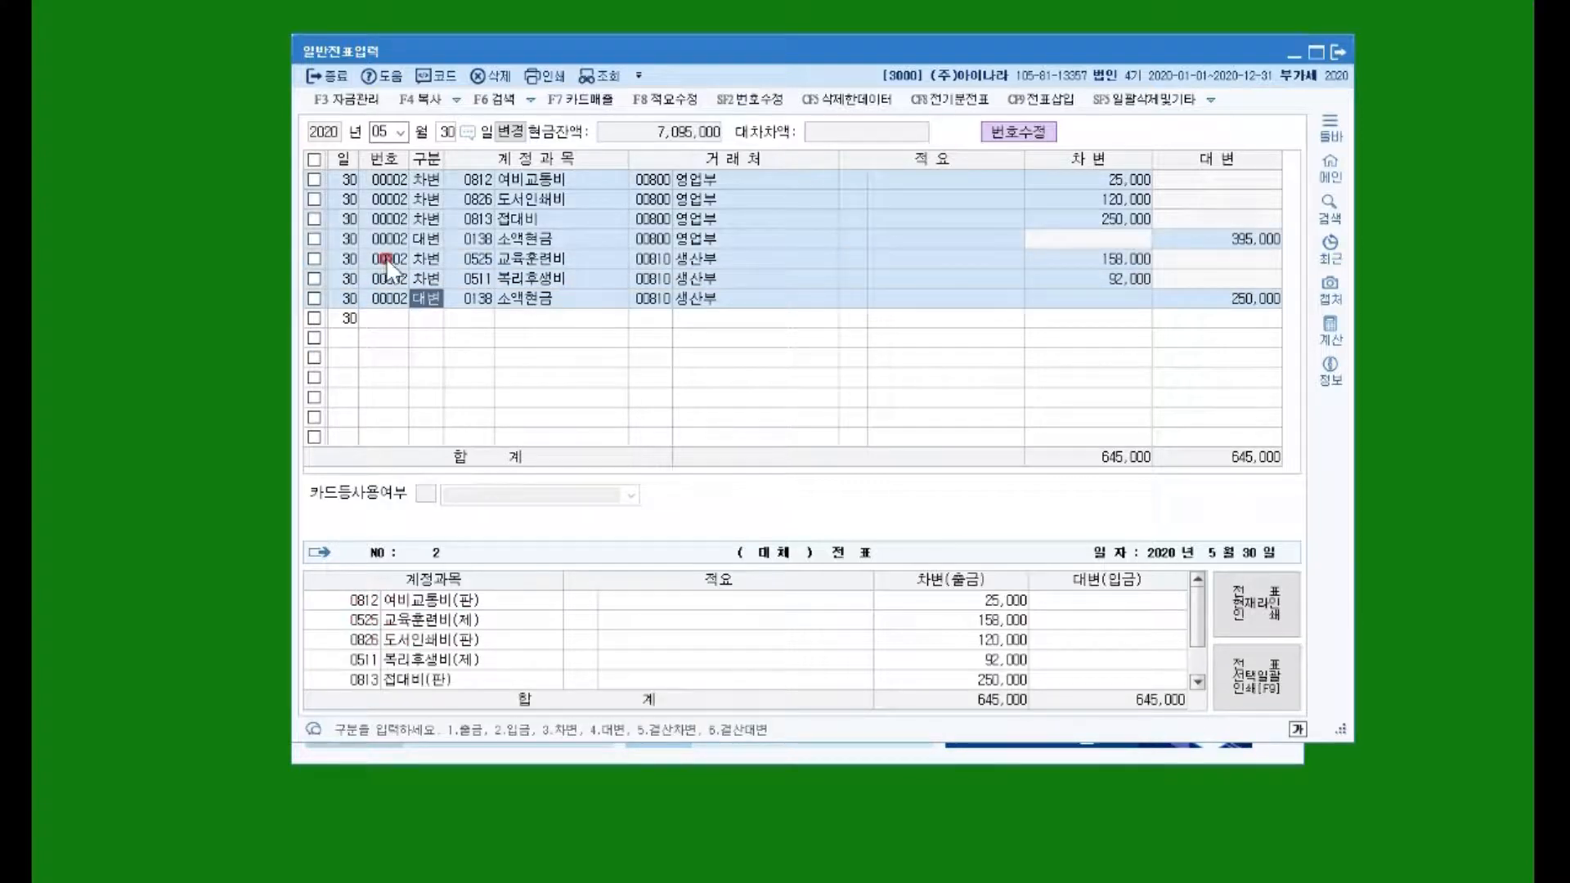
key("Return")
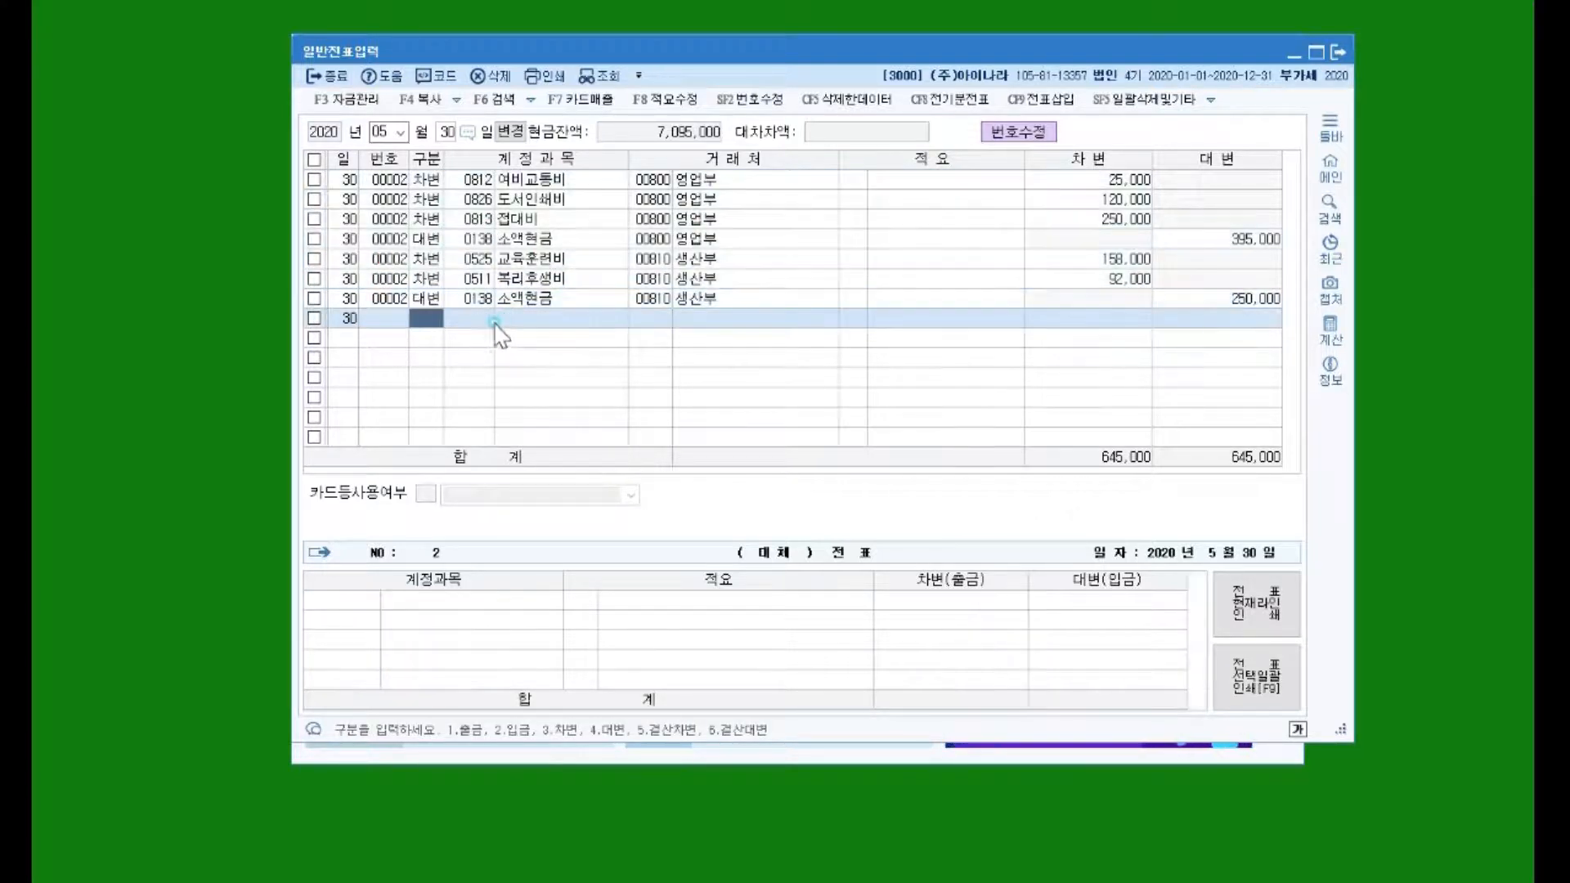
Step: Check the voucher's accounts, clients and 395,000/250,000 credits, then close 일반전표입력
left_click(470, 259)
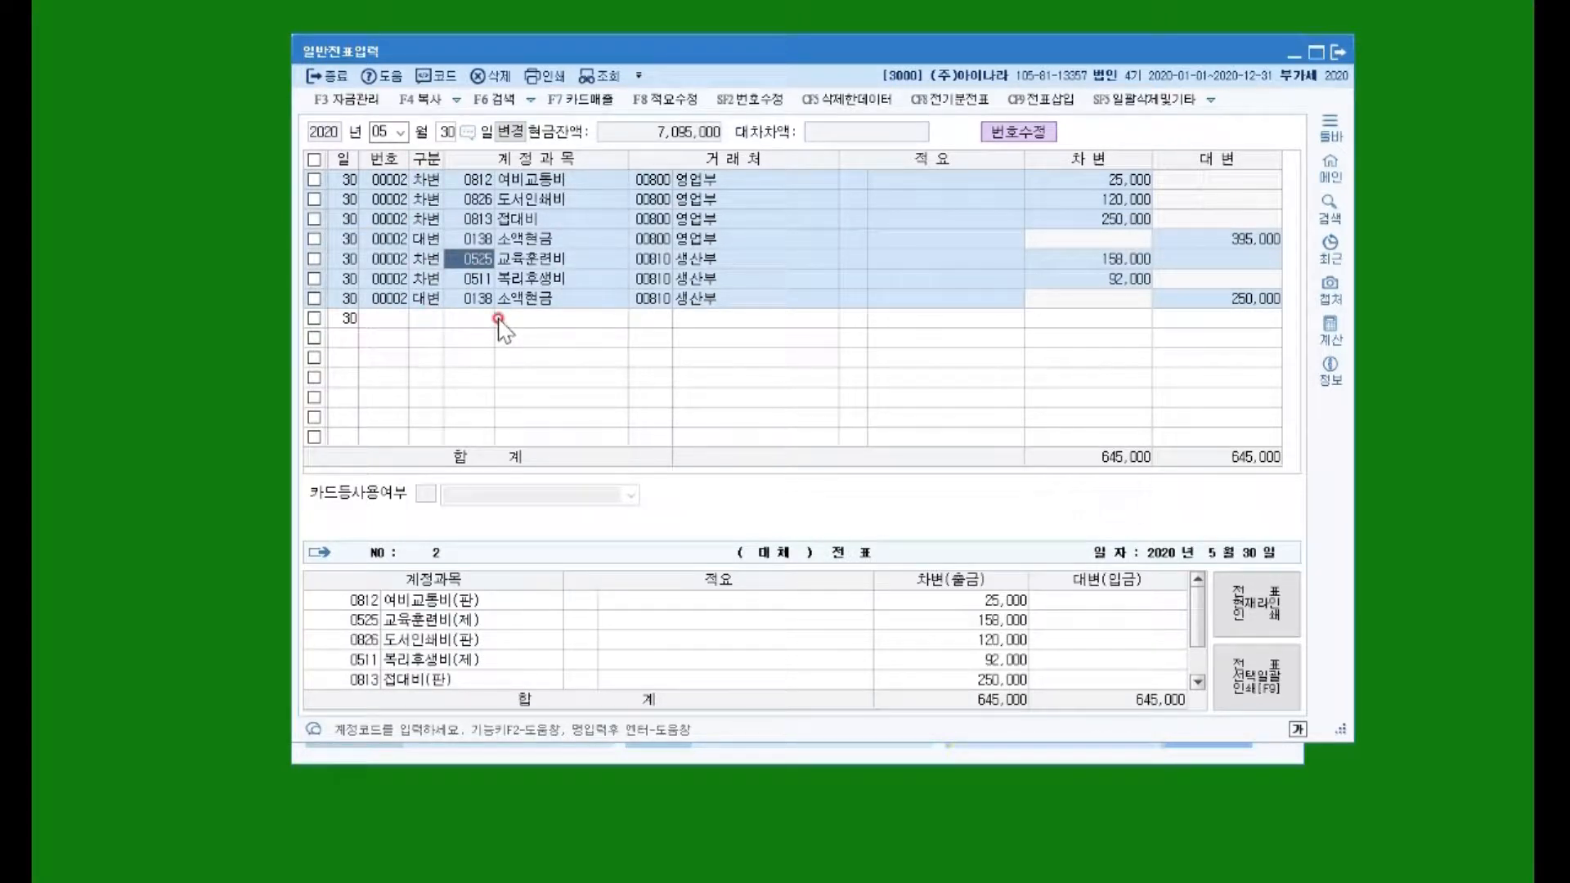
left_click(652, 239)
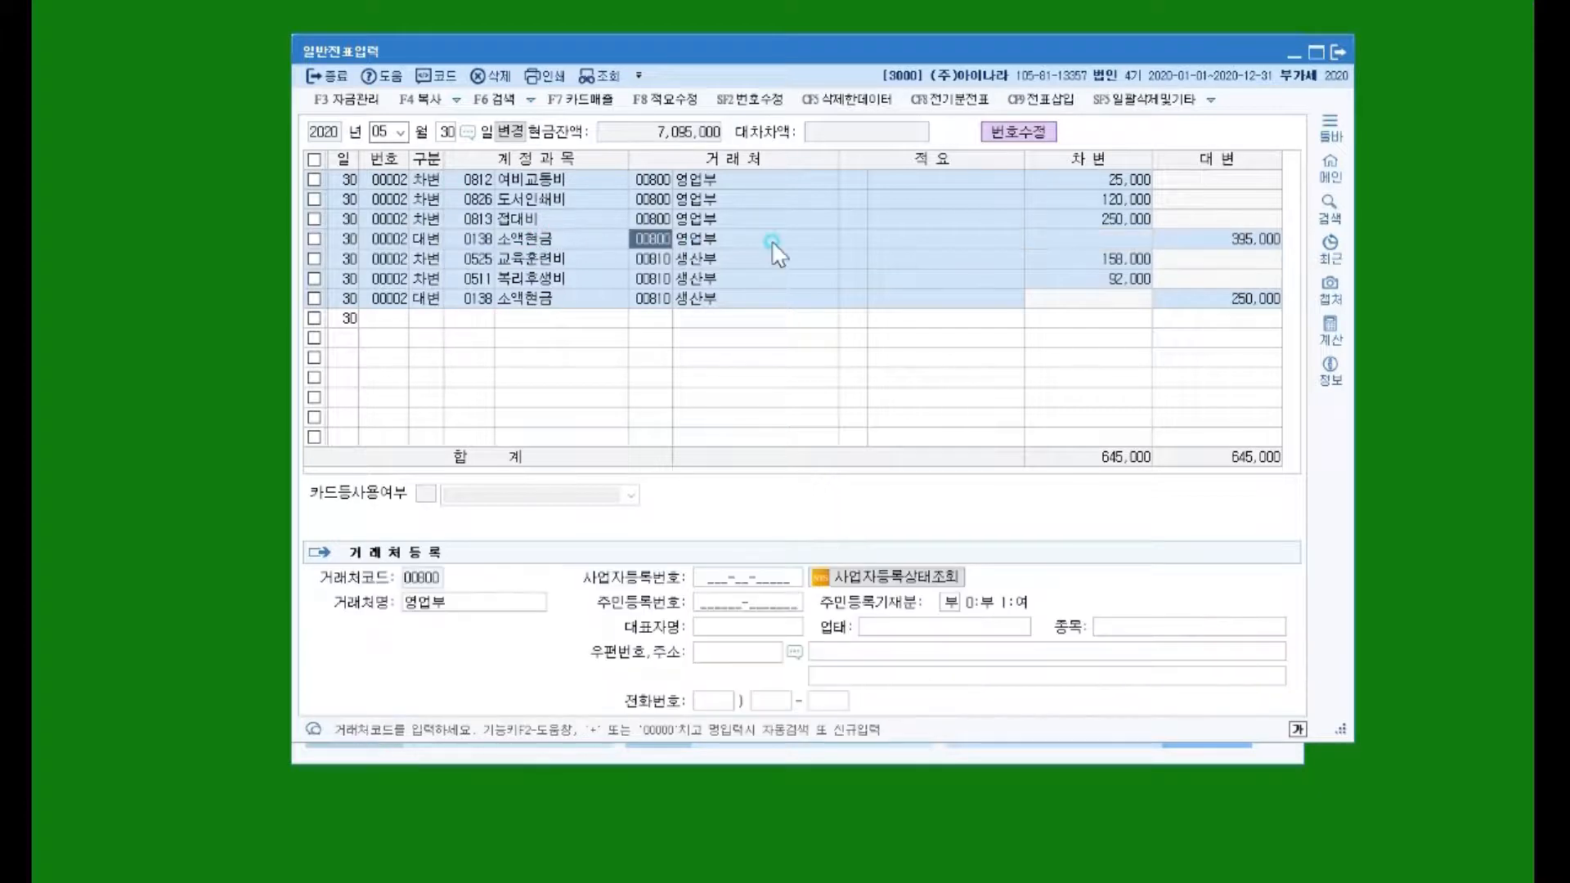
left_click(1126, 239)
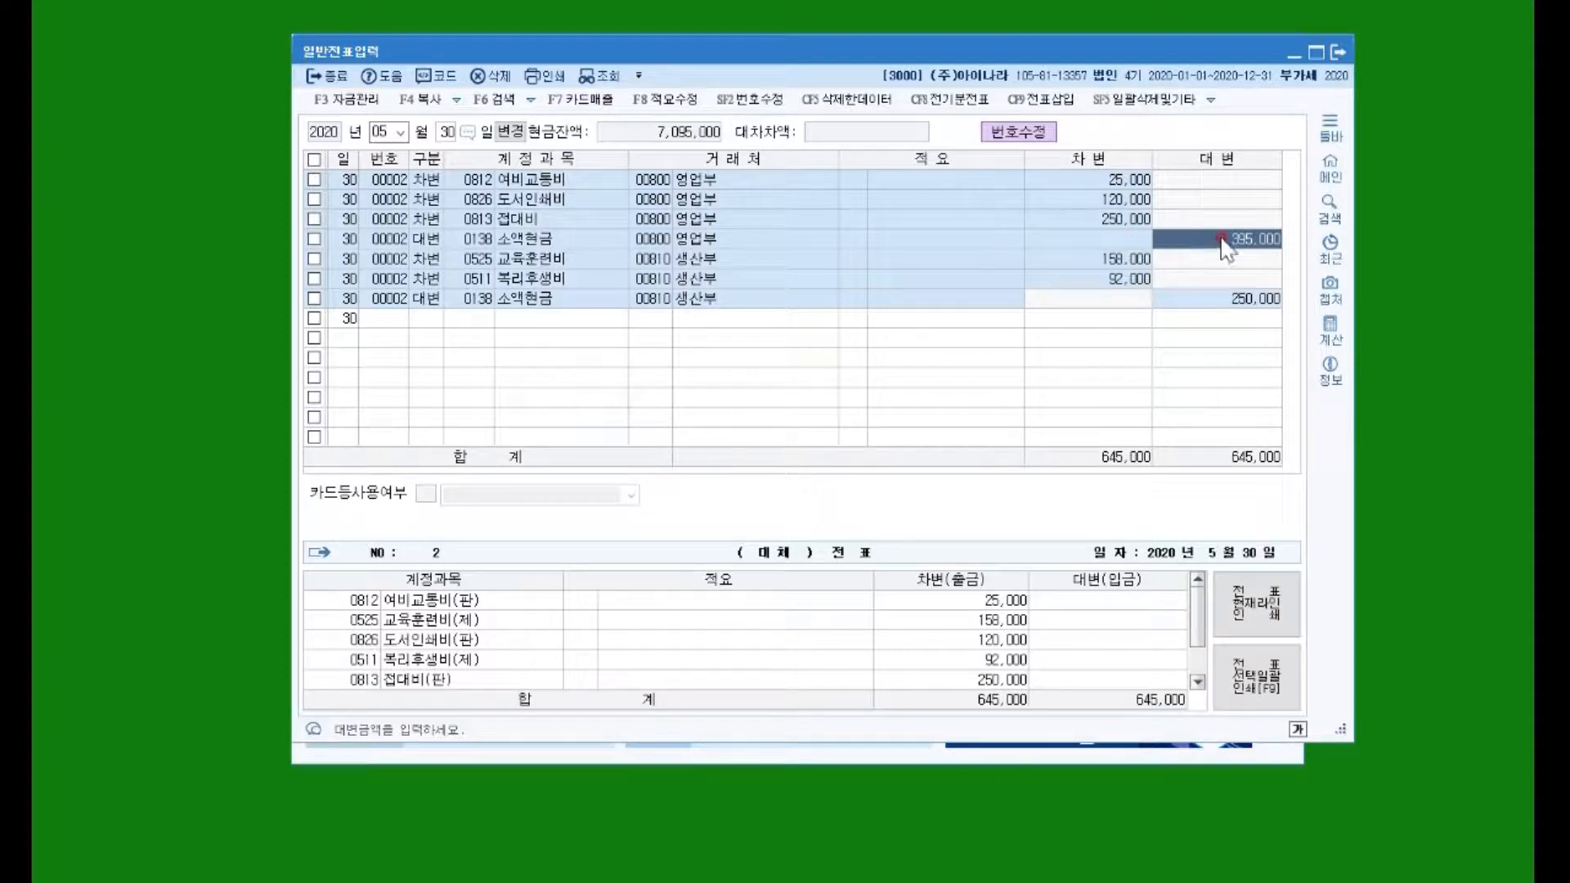
left_click(1241, 239)
left_click(1152, 236)
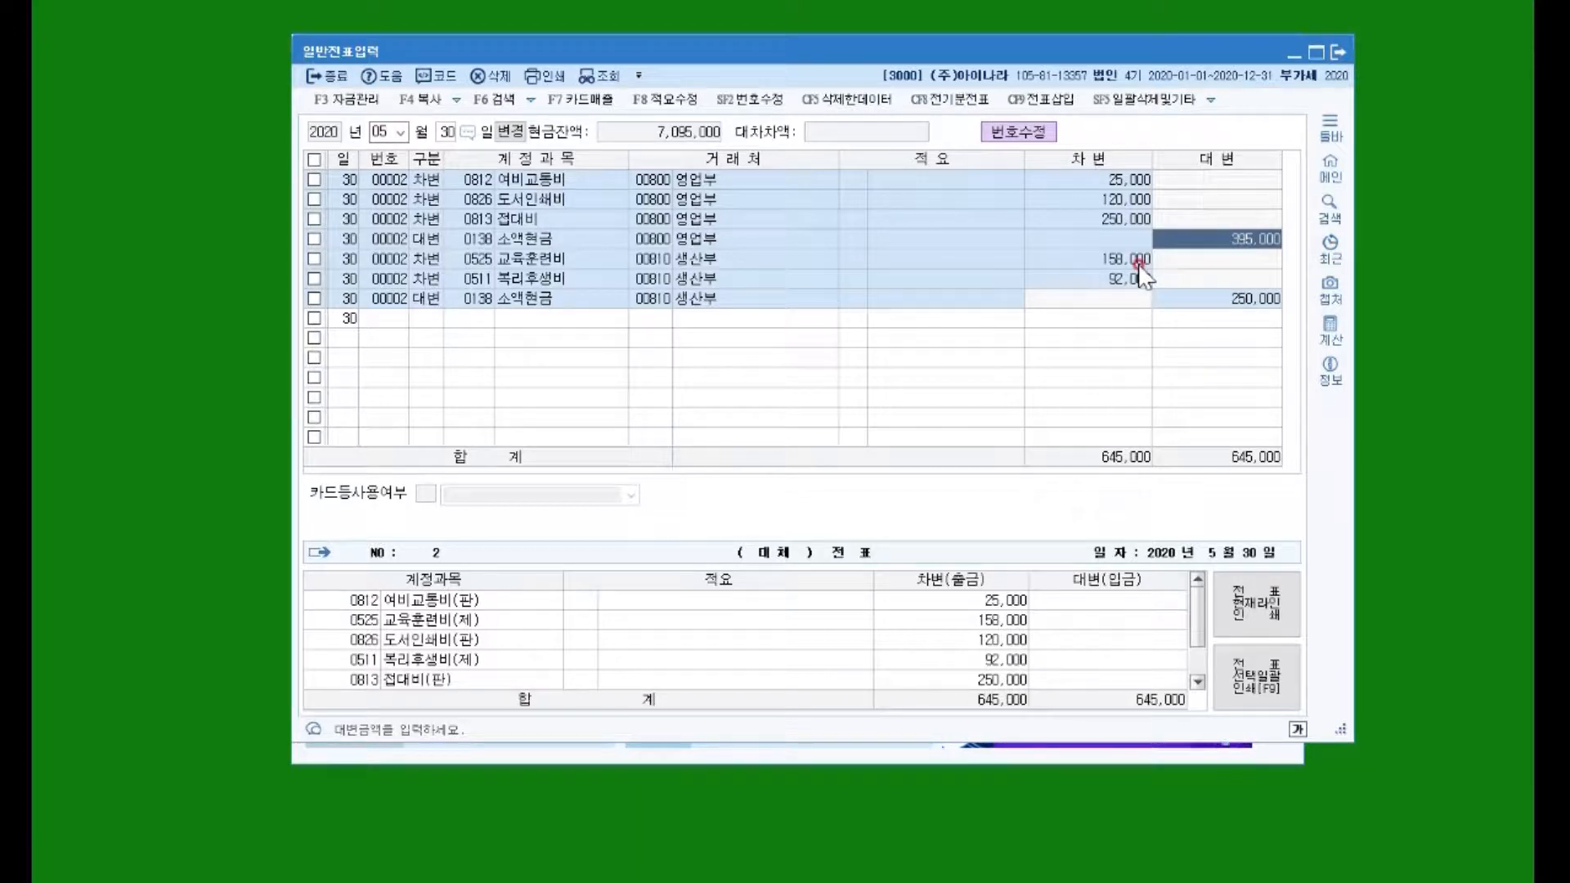
left_click(541, 300)
left_click(676, 300)
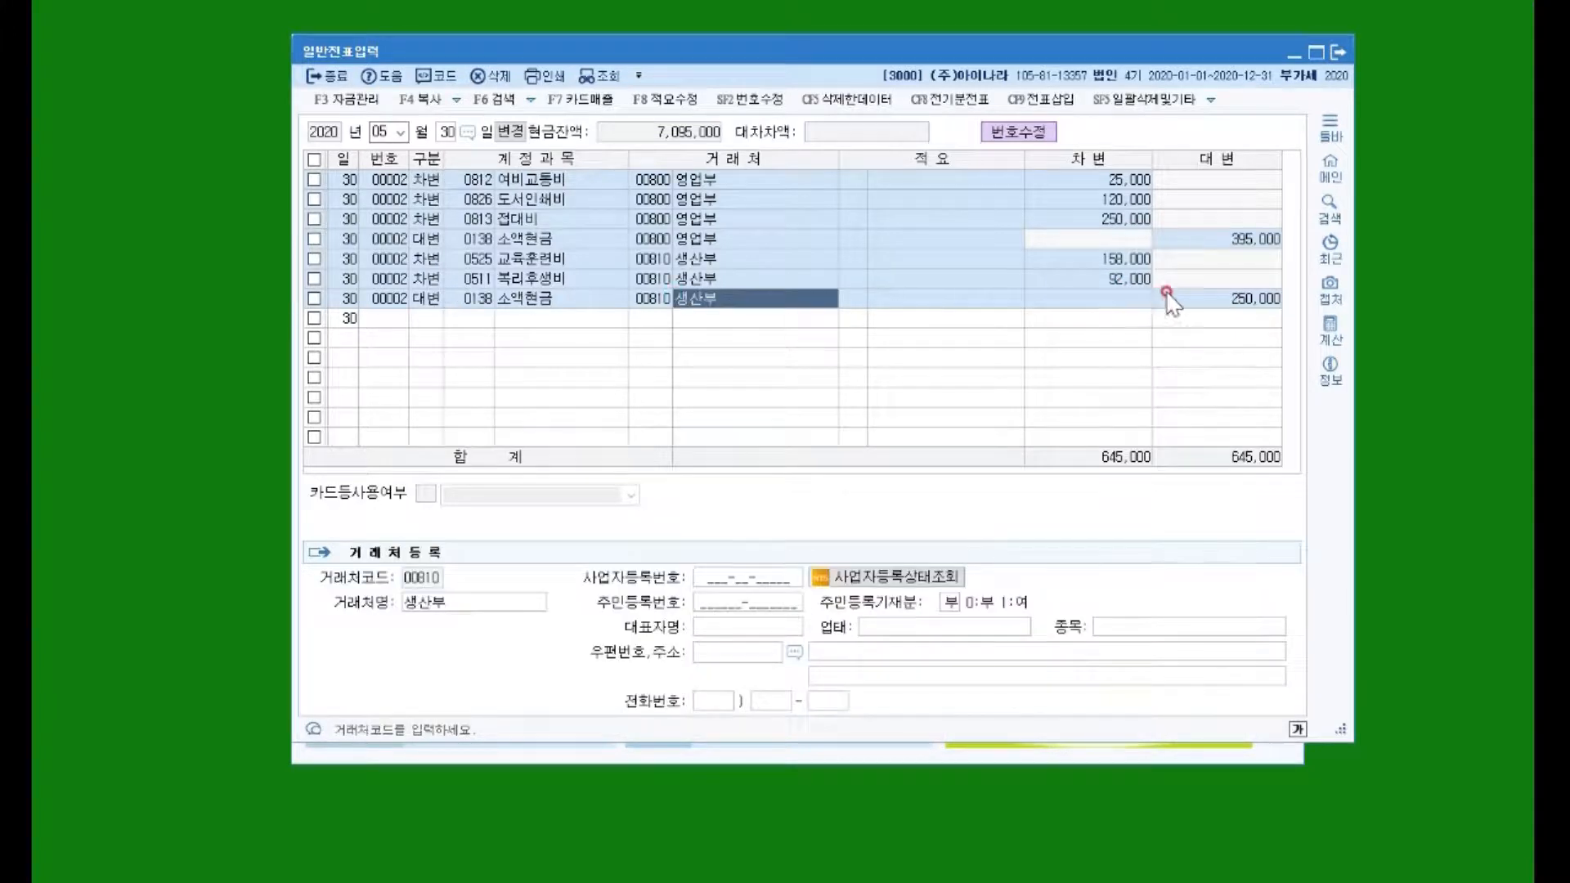
left_click(1220, 301)
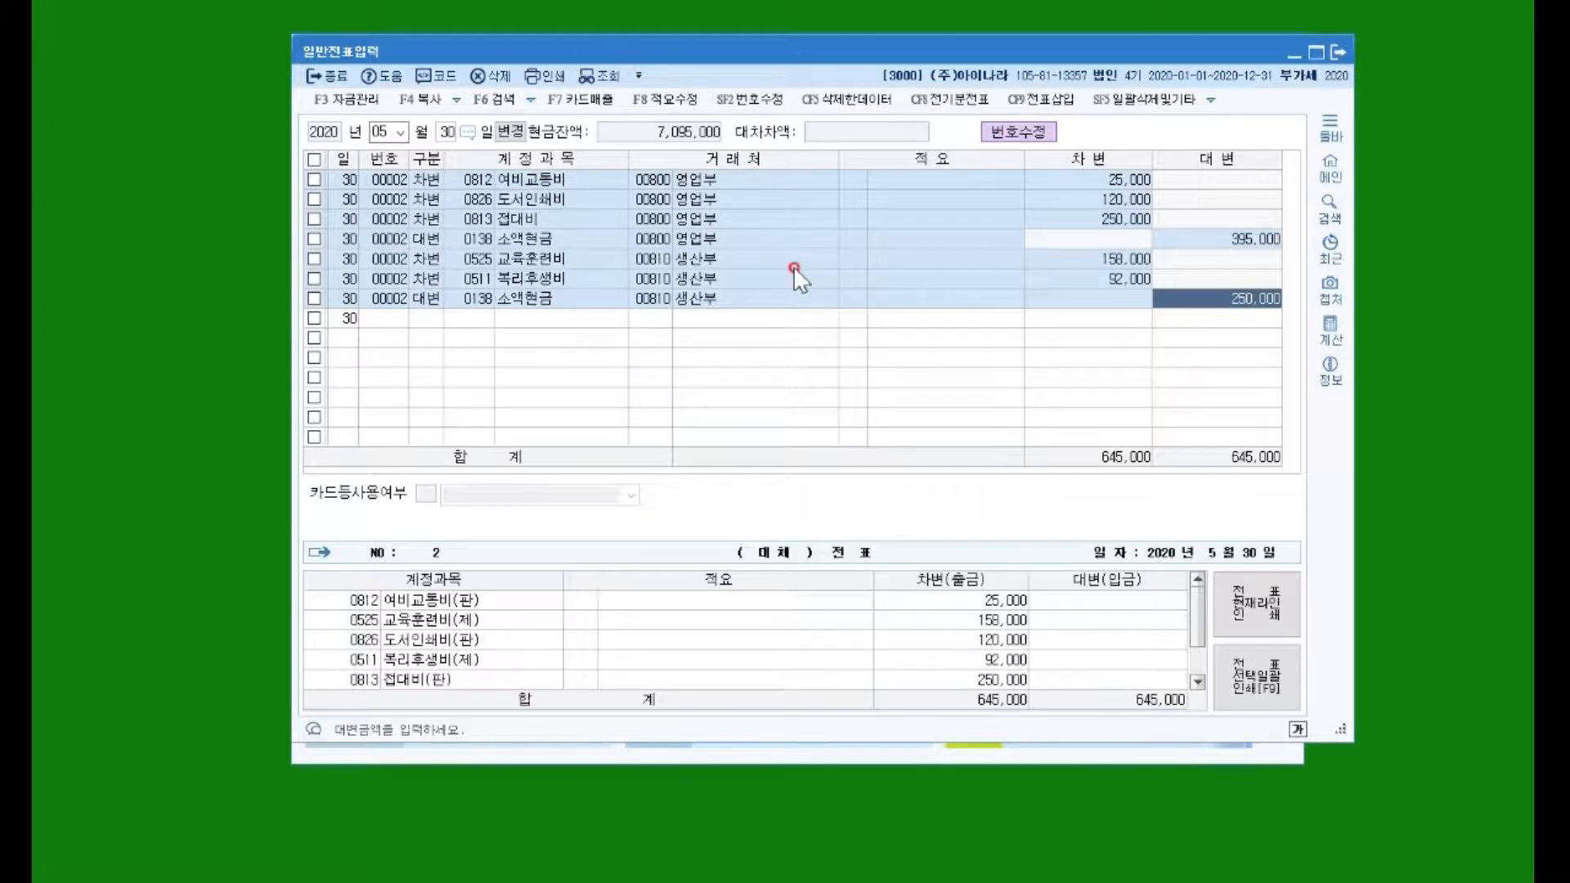
left_click(654, 175)
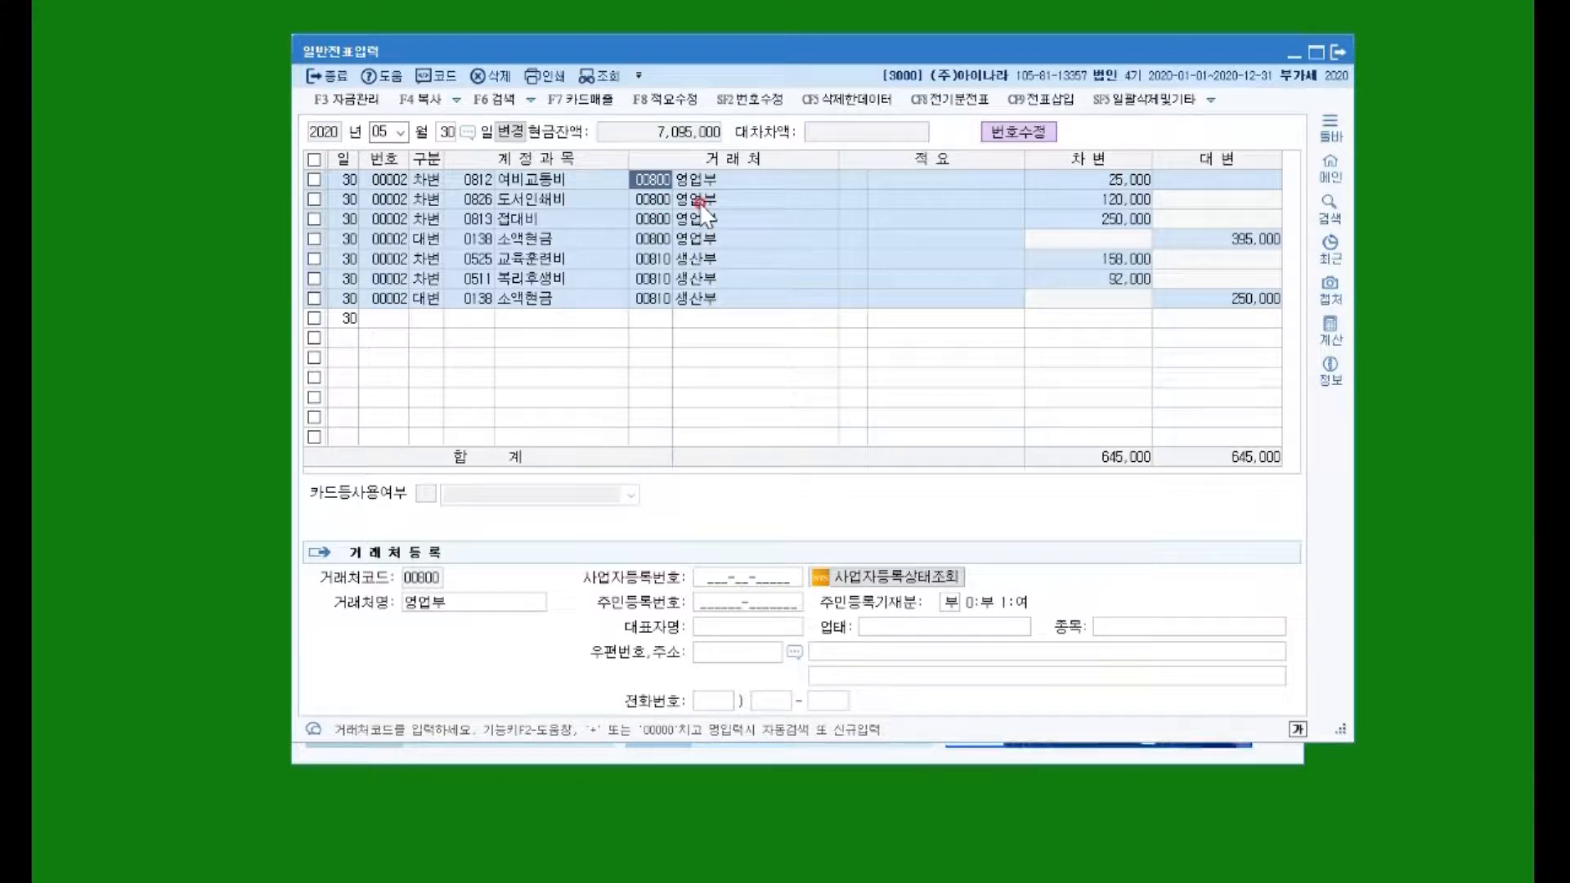
left_click(658, 260)
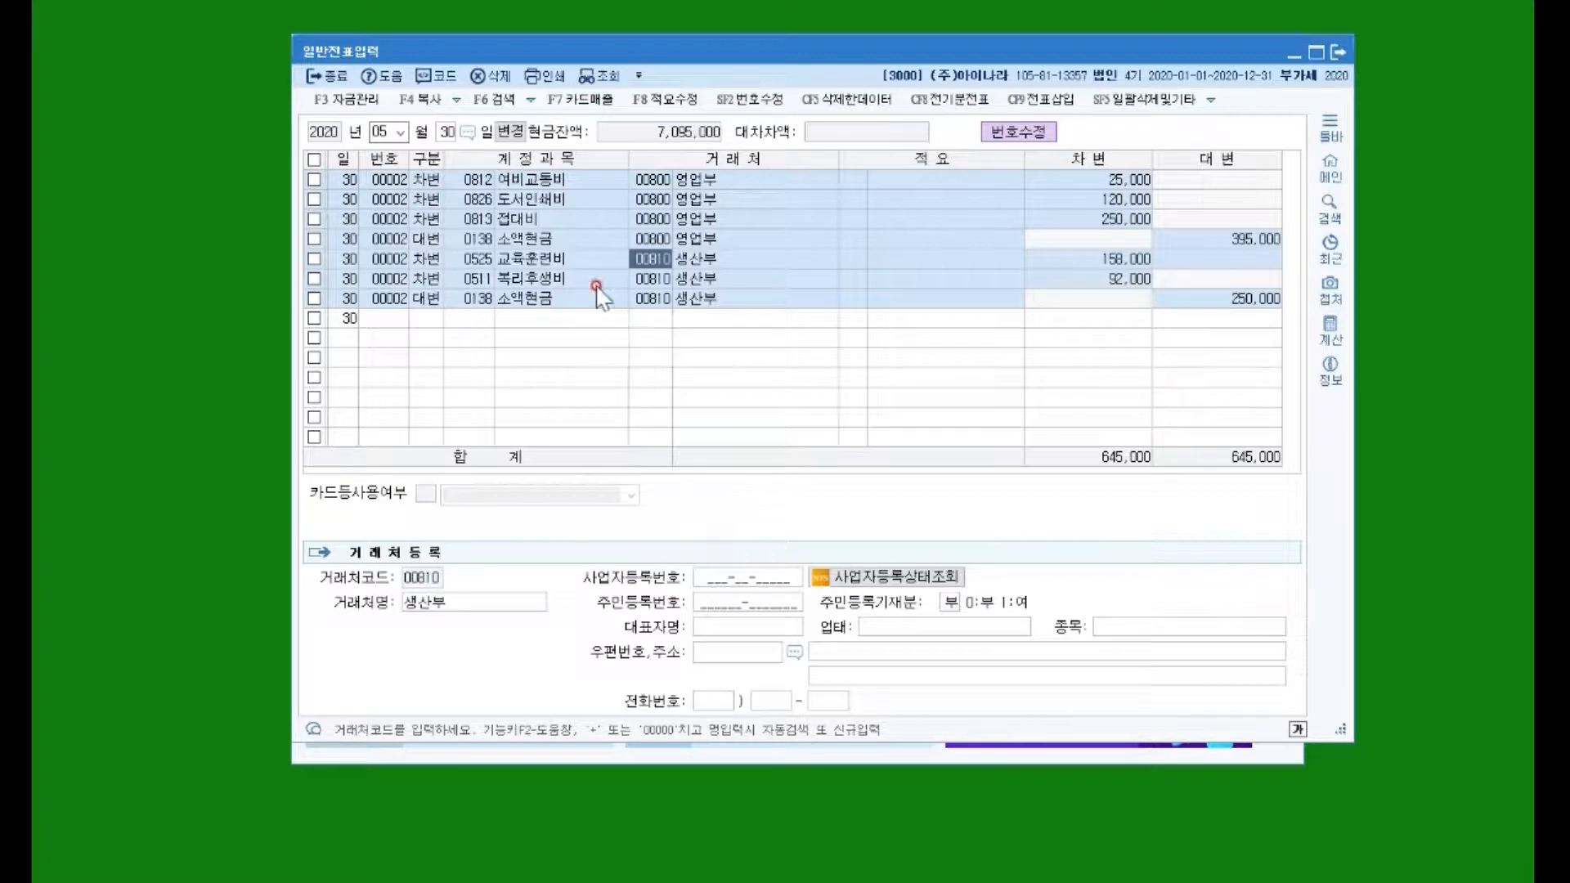
key("Escape")
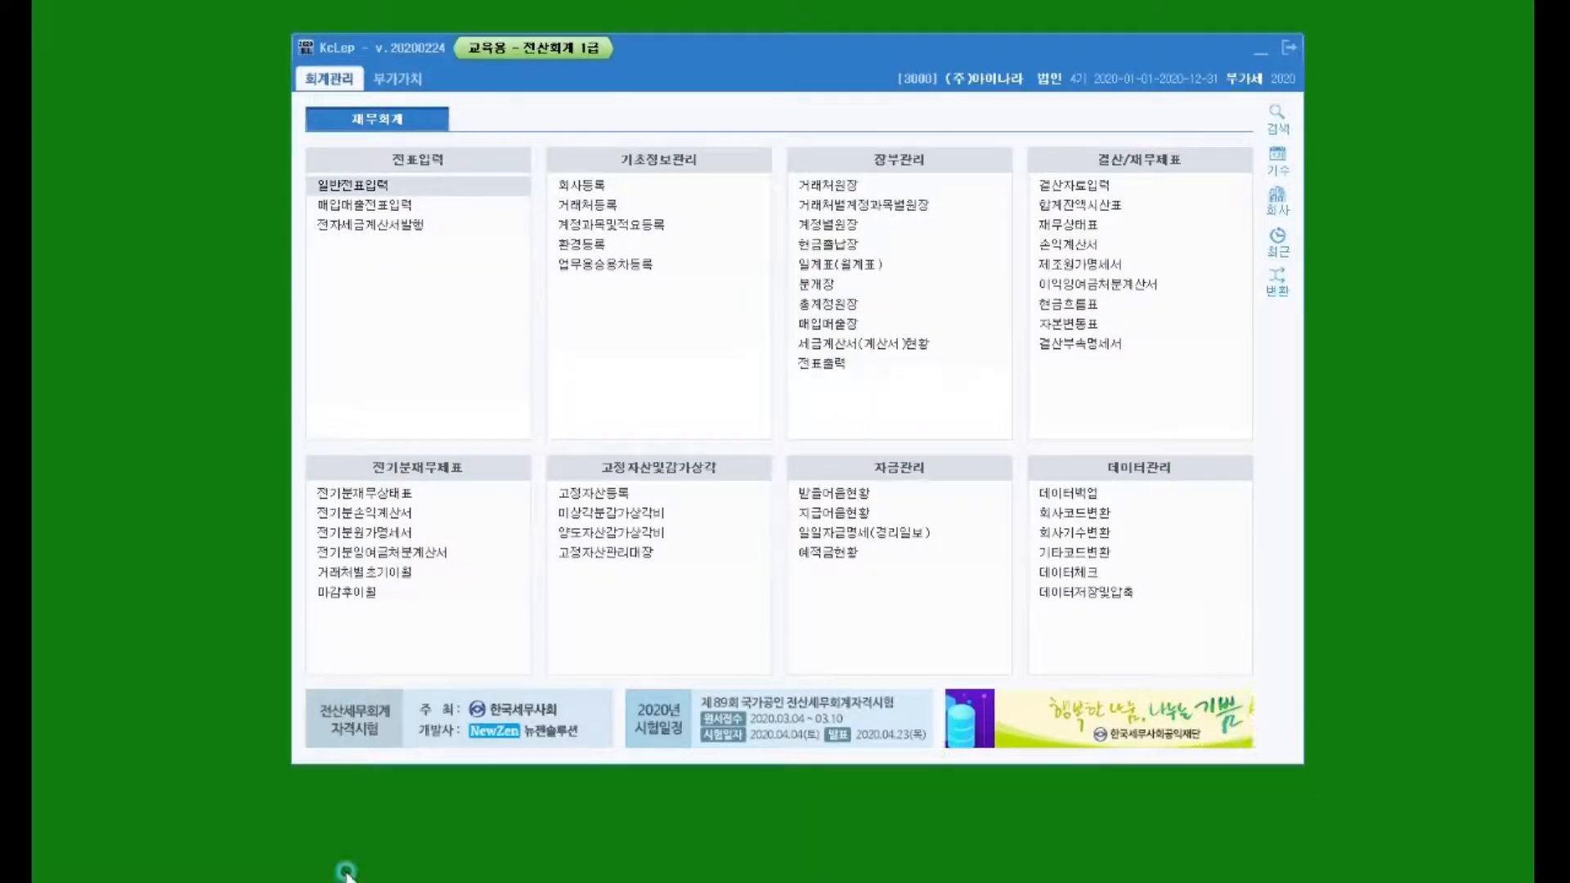
Step: Open 거래처원장 for the period May 1 to May 30
left_click(844, 361)
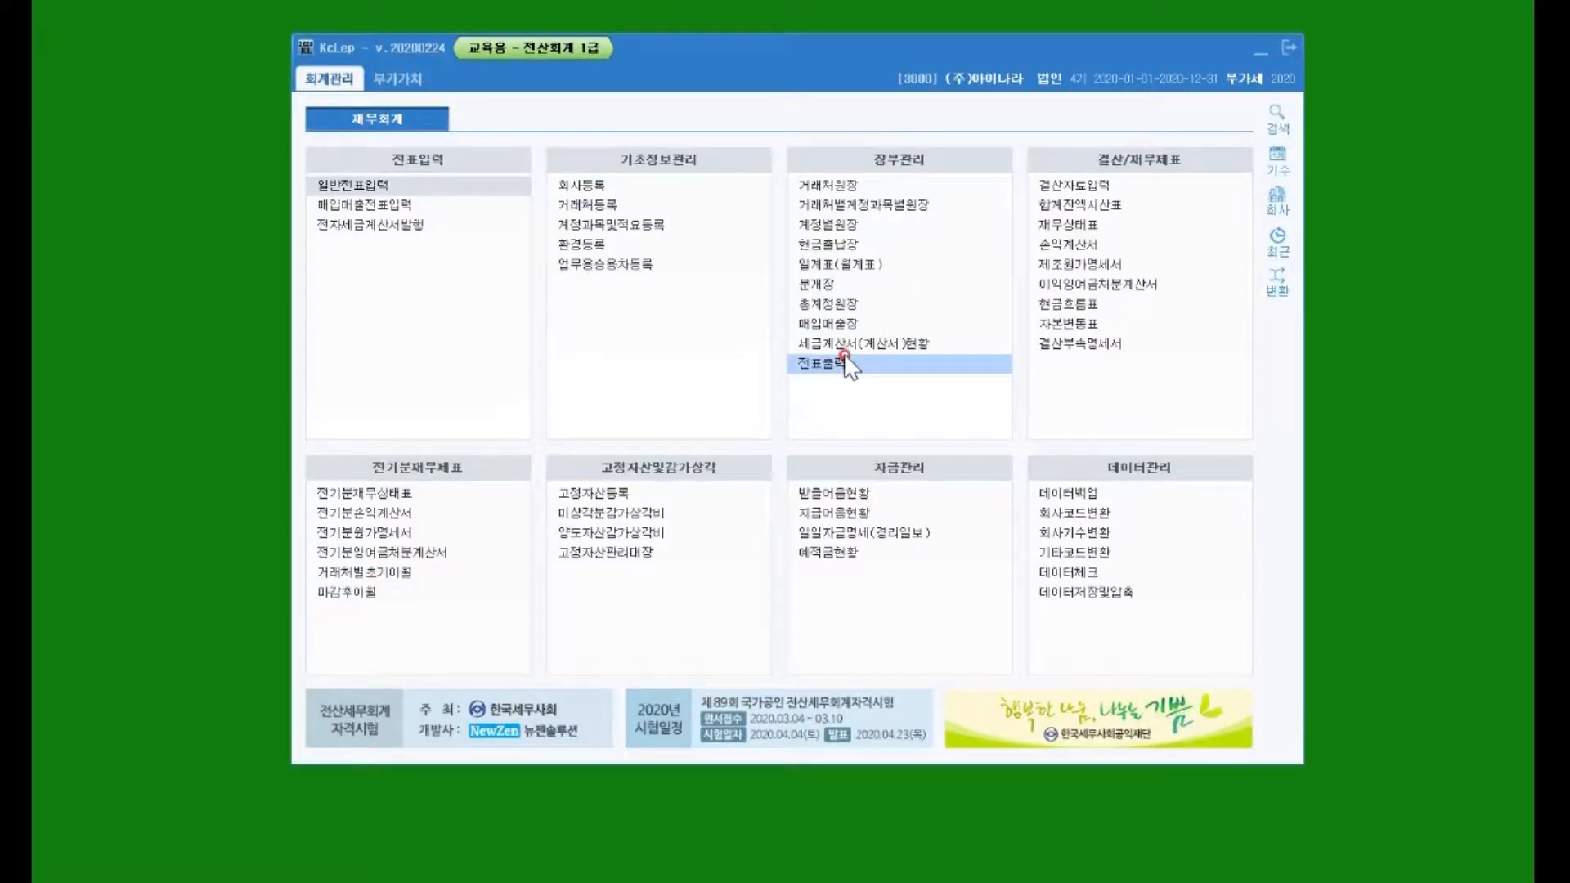
left_click(836, 194)
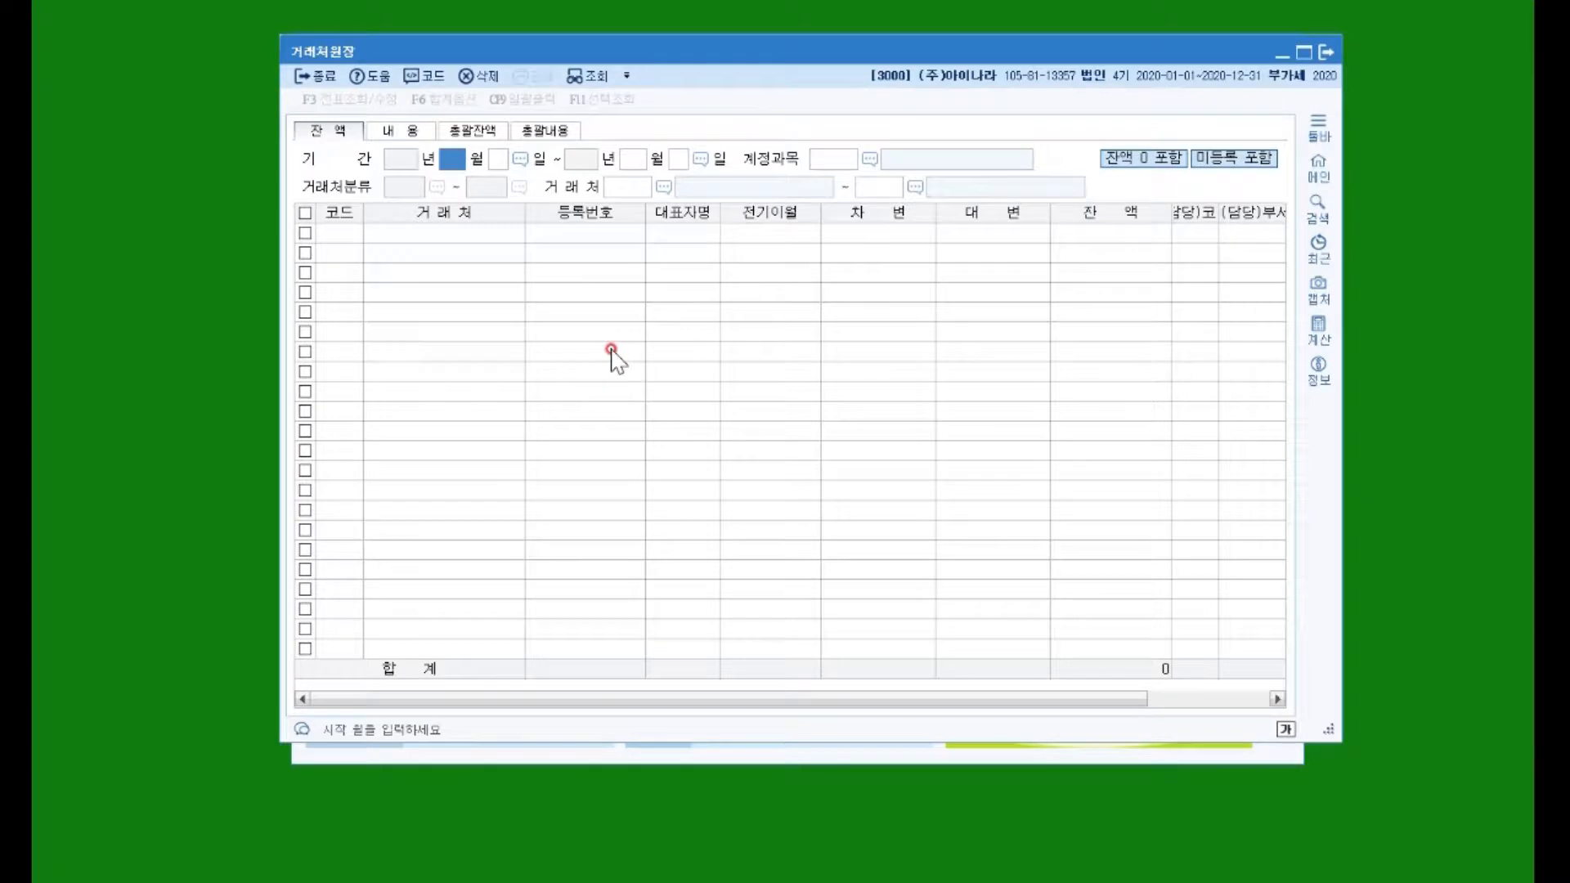
type("5")
key("Return")
type("01")
key("Return")
type("5")
key("Return")
type("30")
key("Return")
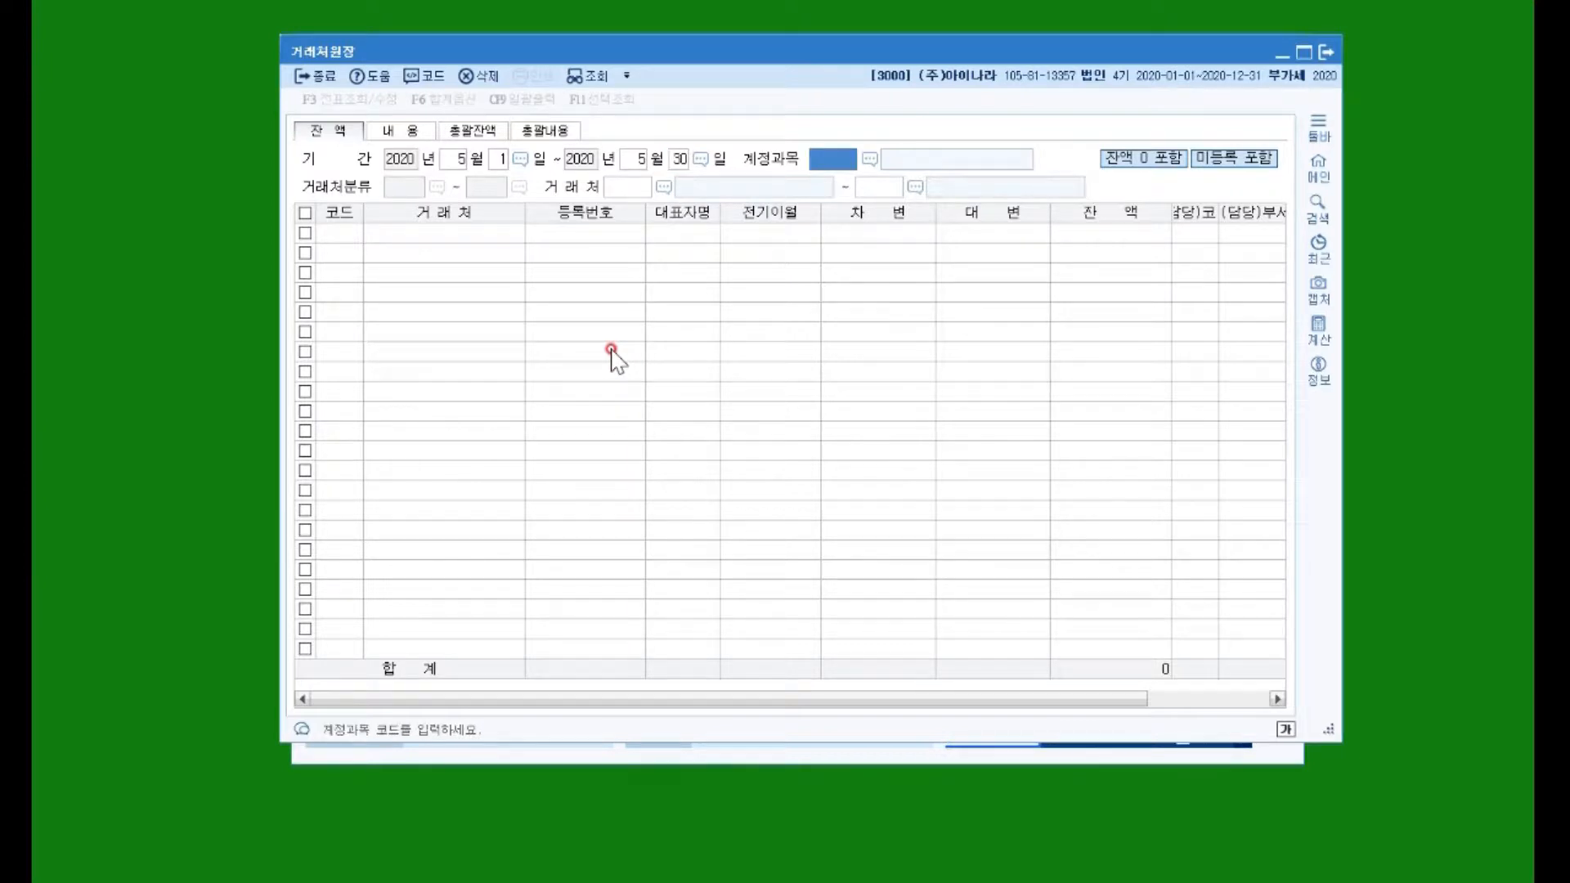
Step: Filter on account 0138 소액현금 with clients 00800 to 00810
type("소액")
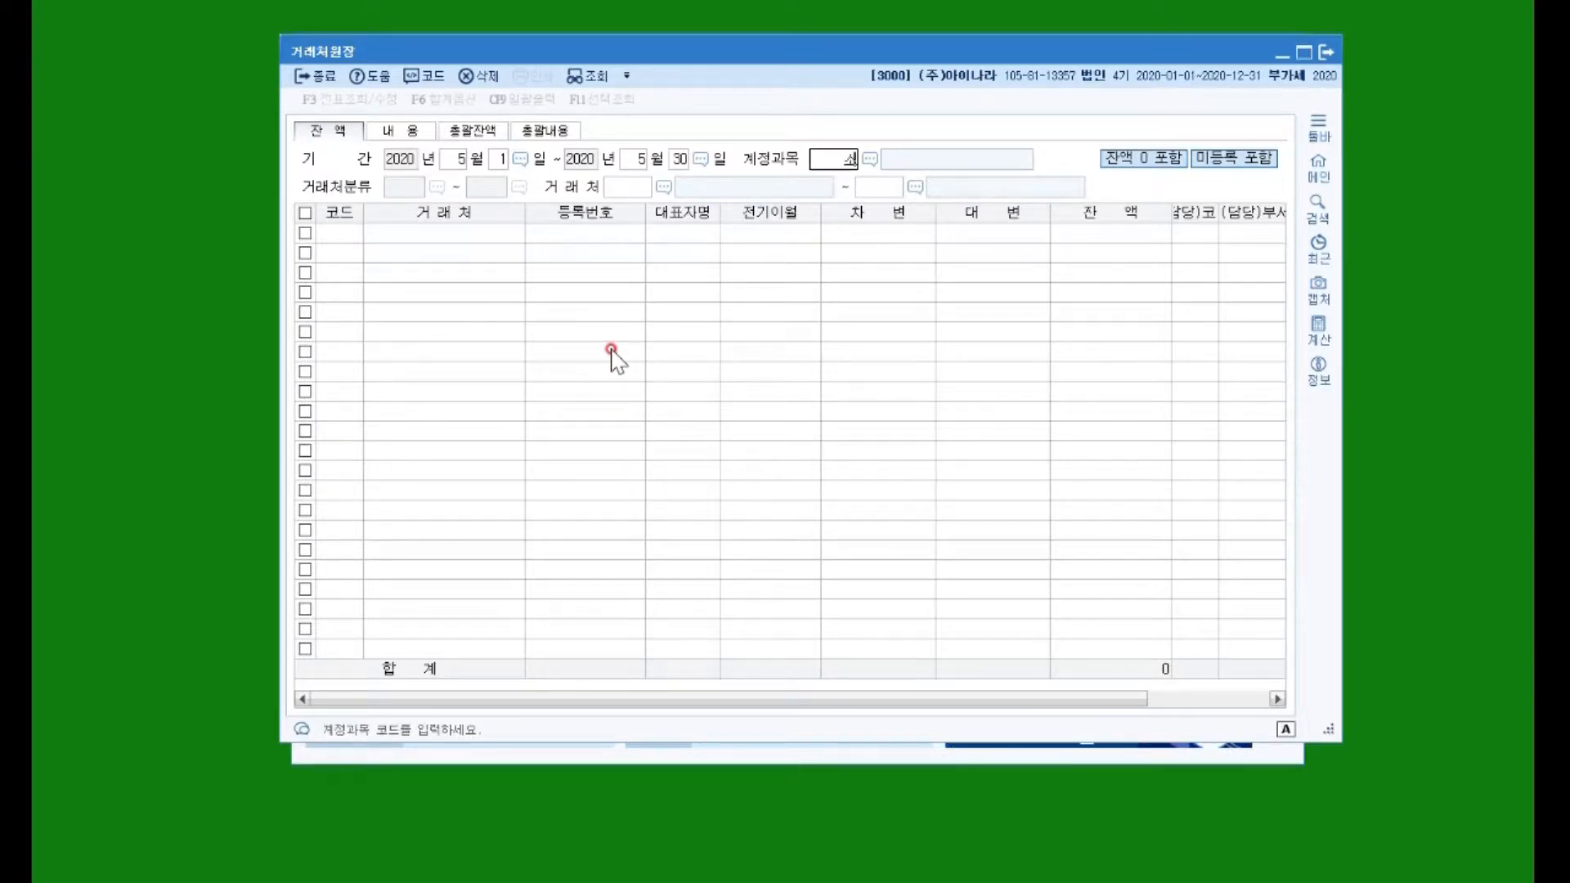
key("Return")
key("Escape")
key("Return")
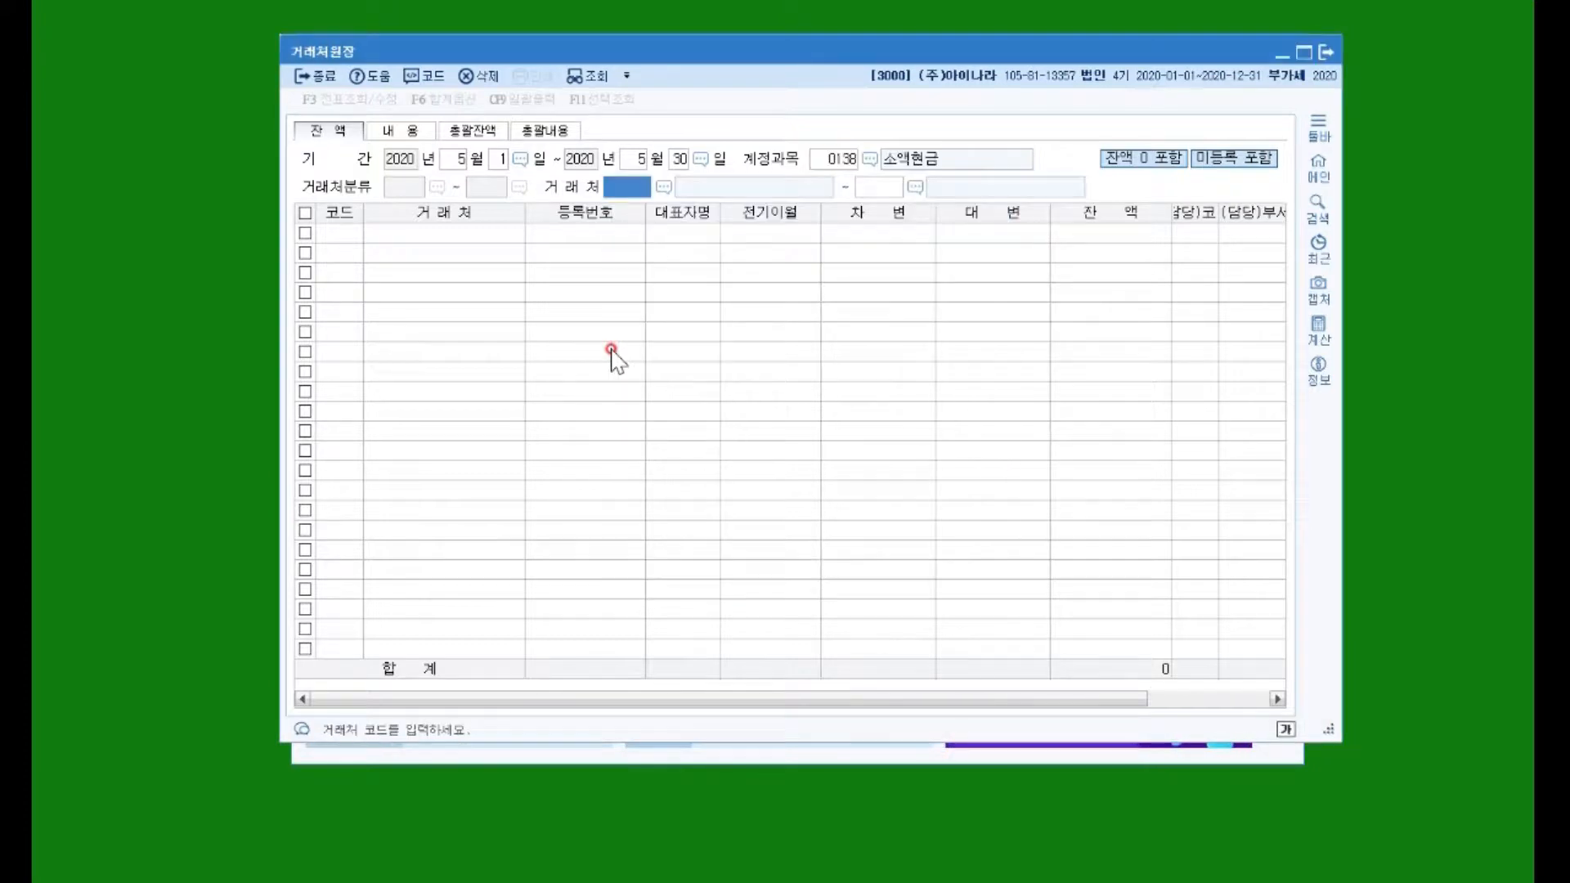
type("800")
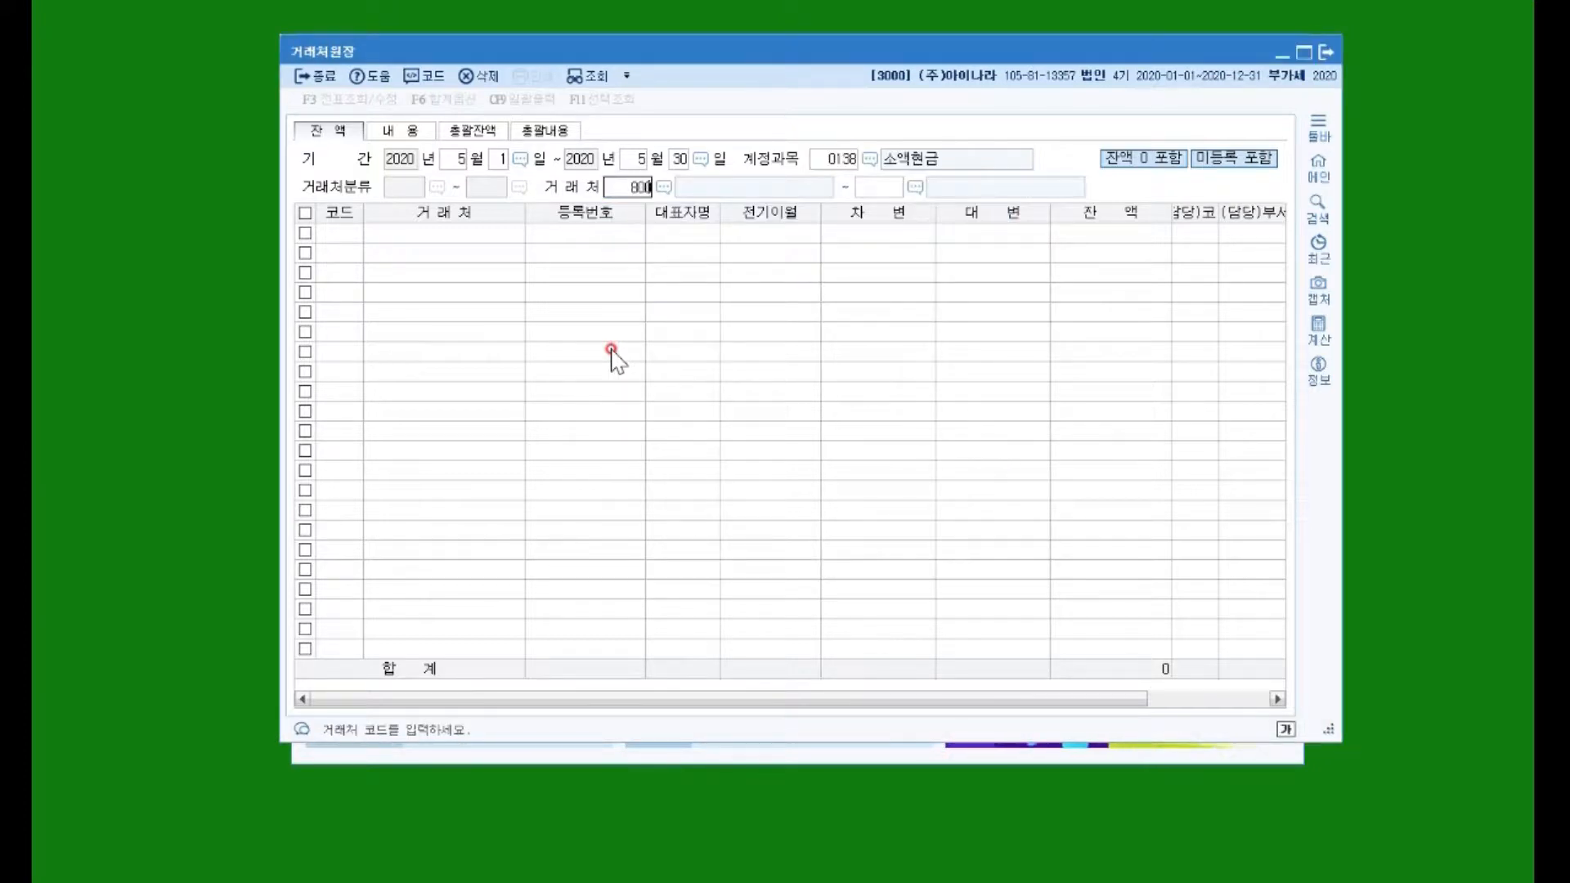
key("Return")
type("810")
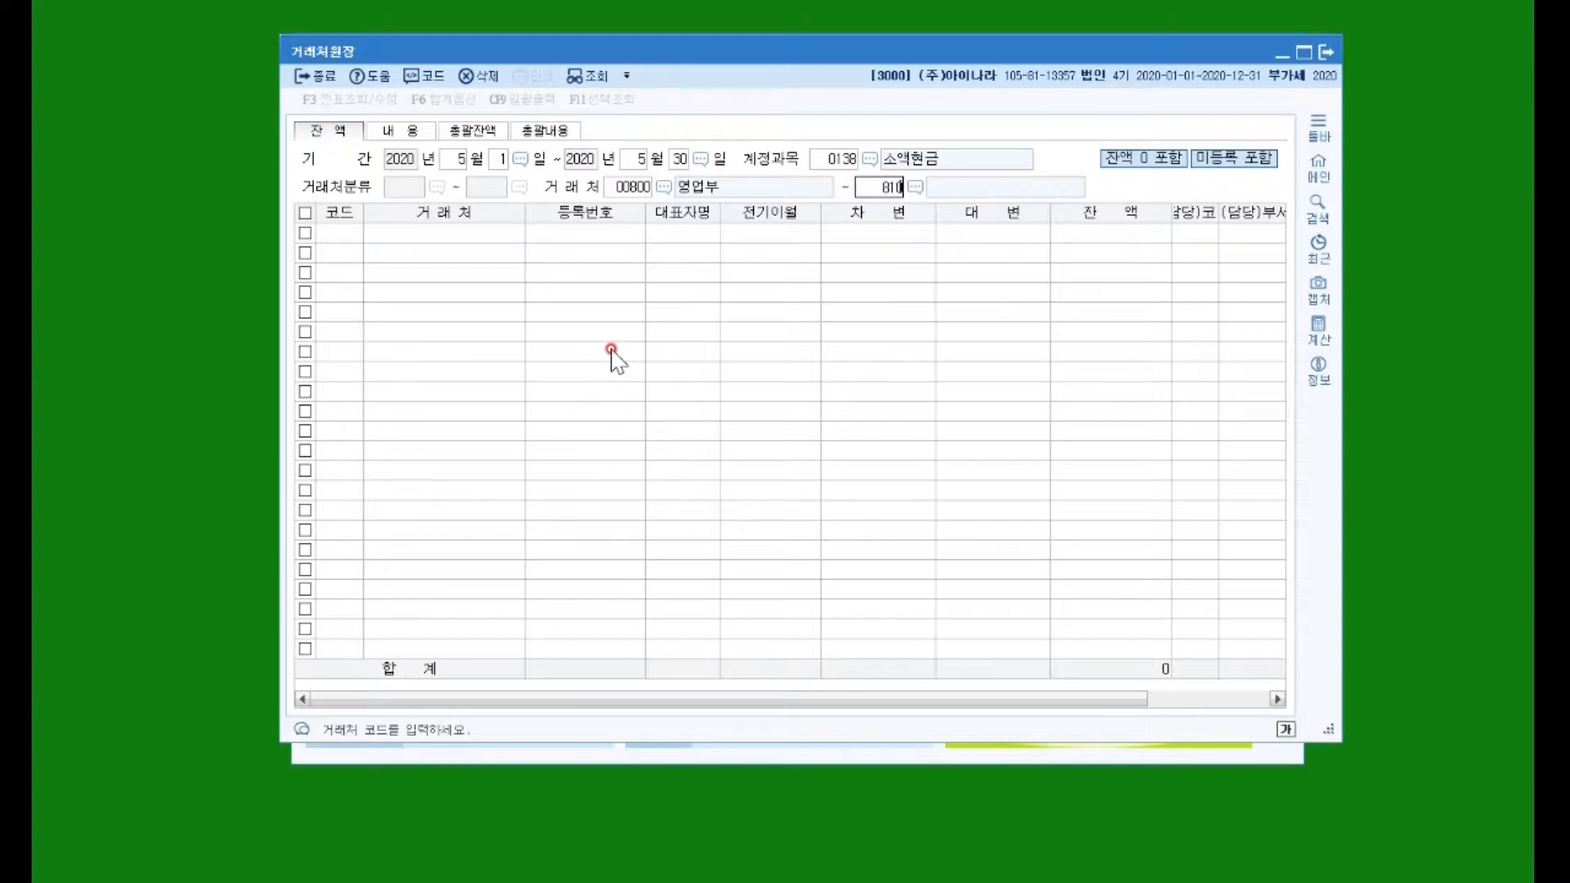
key("Return")
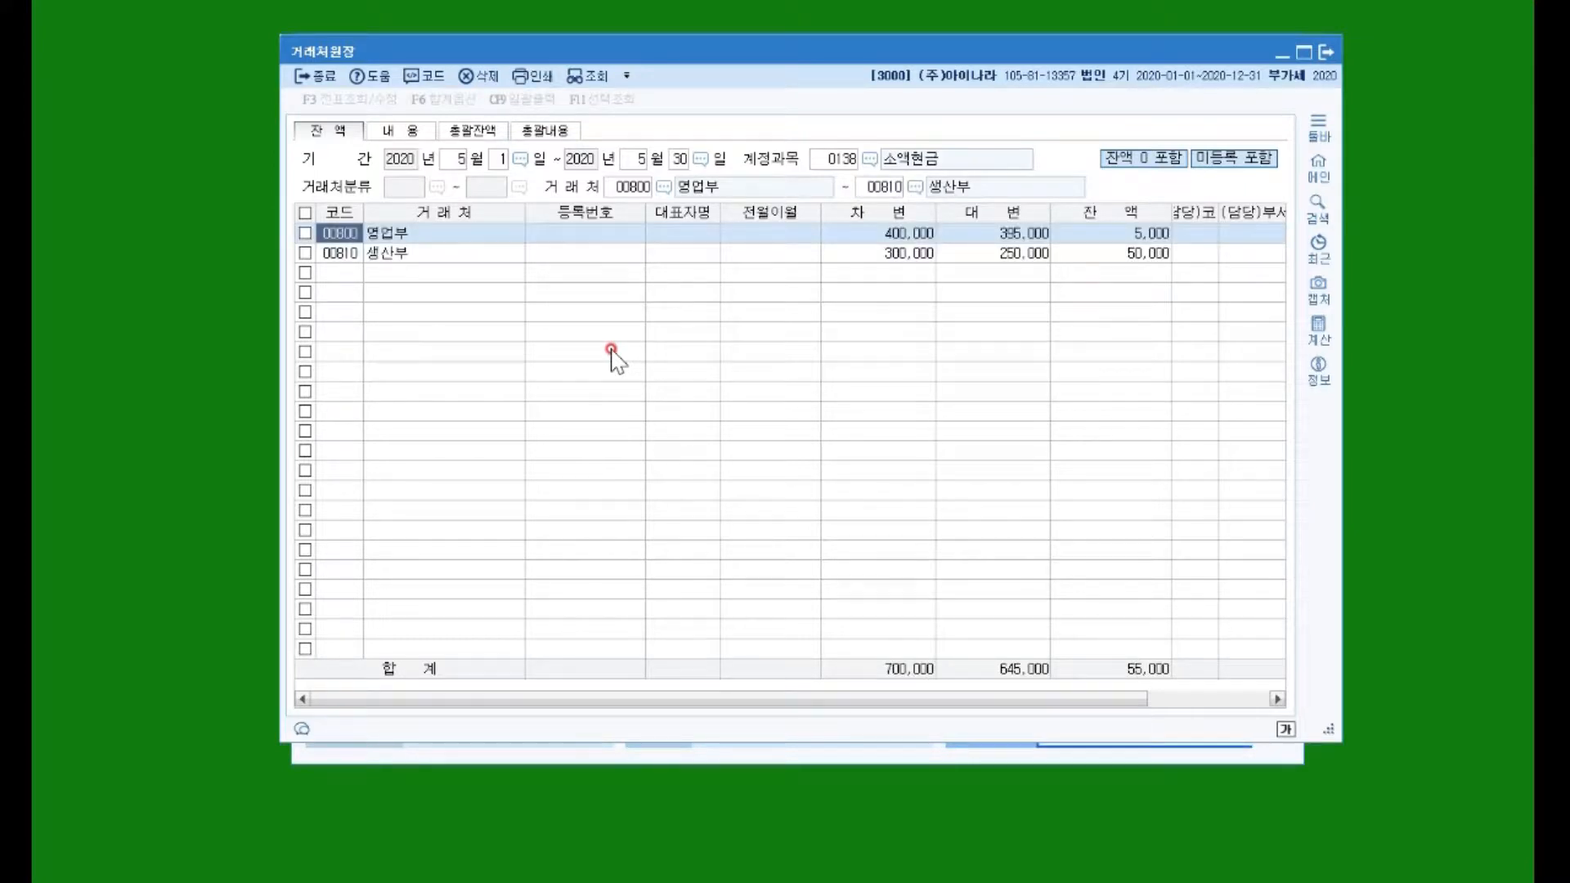
Step: Check 영업부's 400,000 debit and 생산부's 250,000 credit and 50,000 balance, then clear results
left_click(385, 235)
left_click(897, 238)
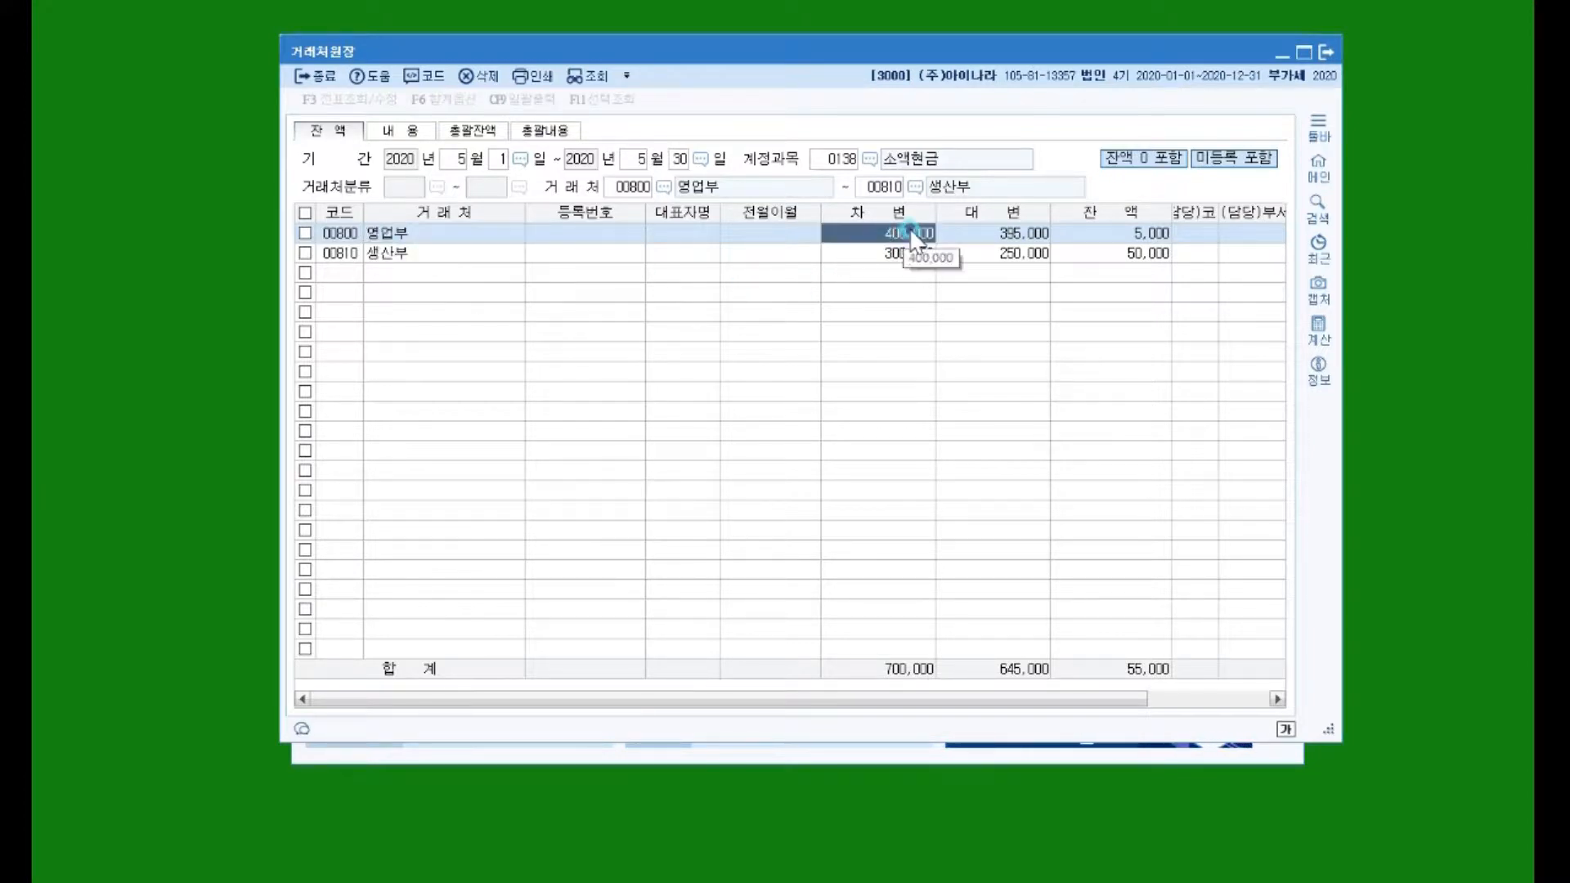
double_click(881, 239)
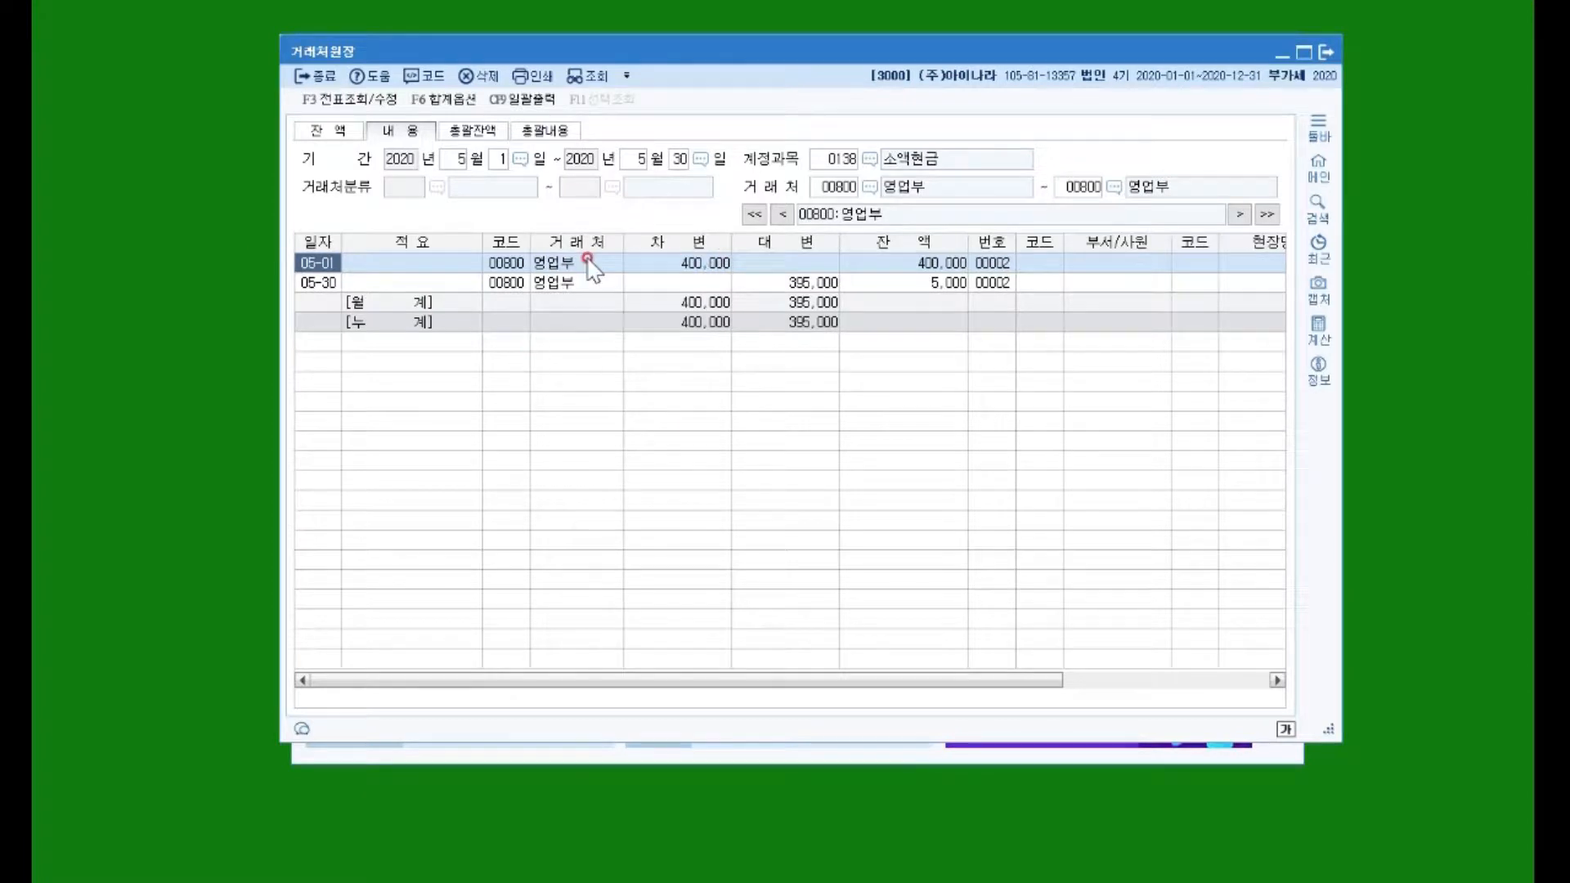
left_click(669, 267)
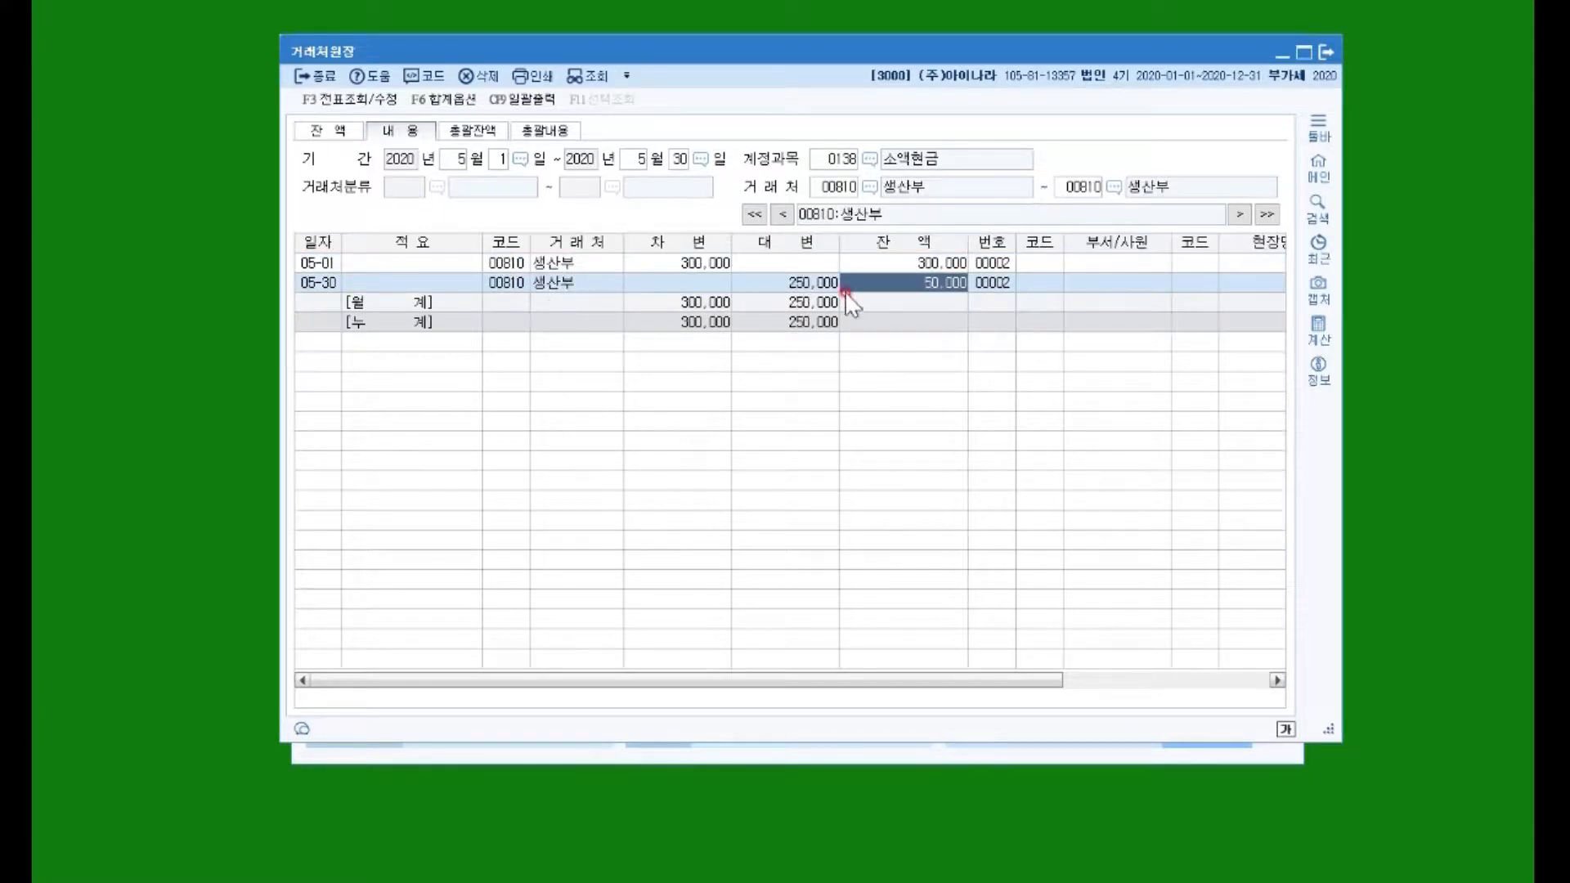
left_click(800, 283)
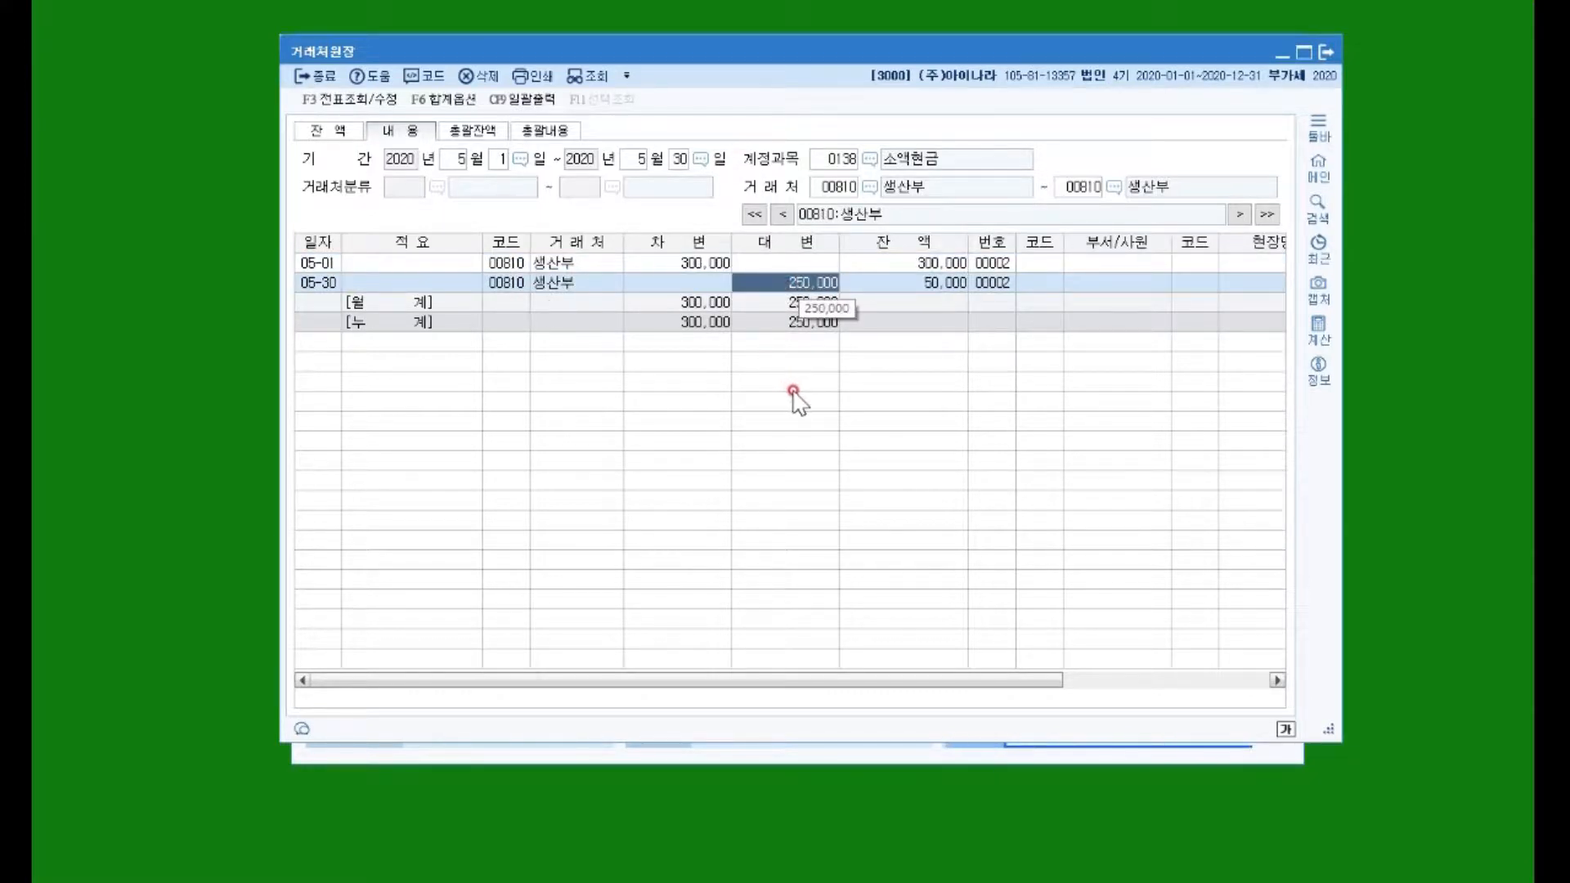
left_click(922, 279)
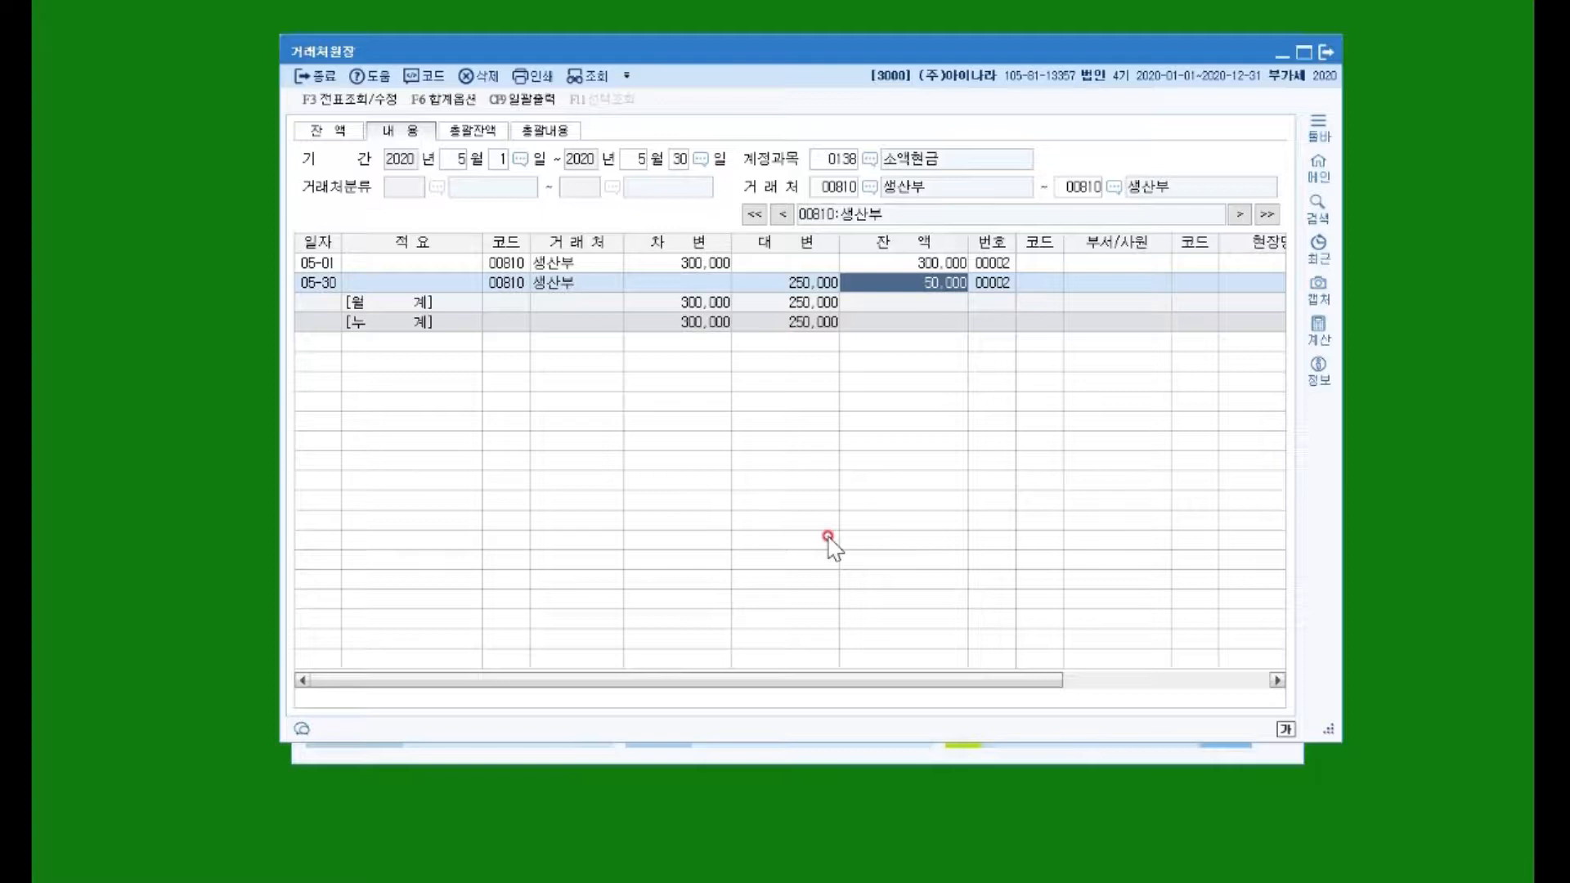
key("Escape")
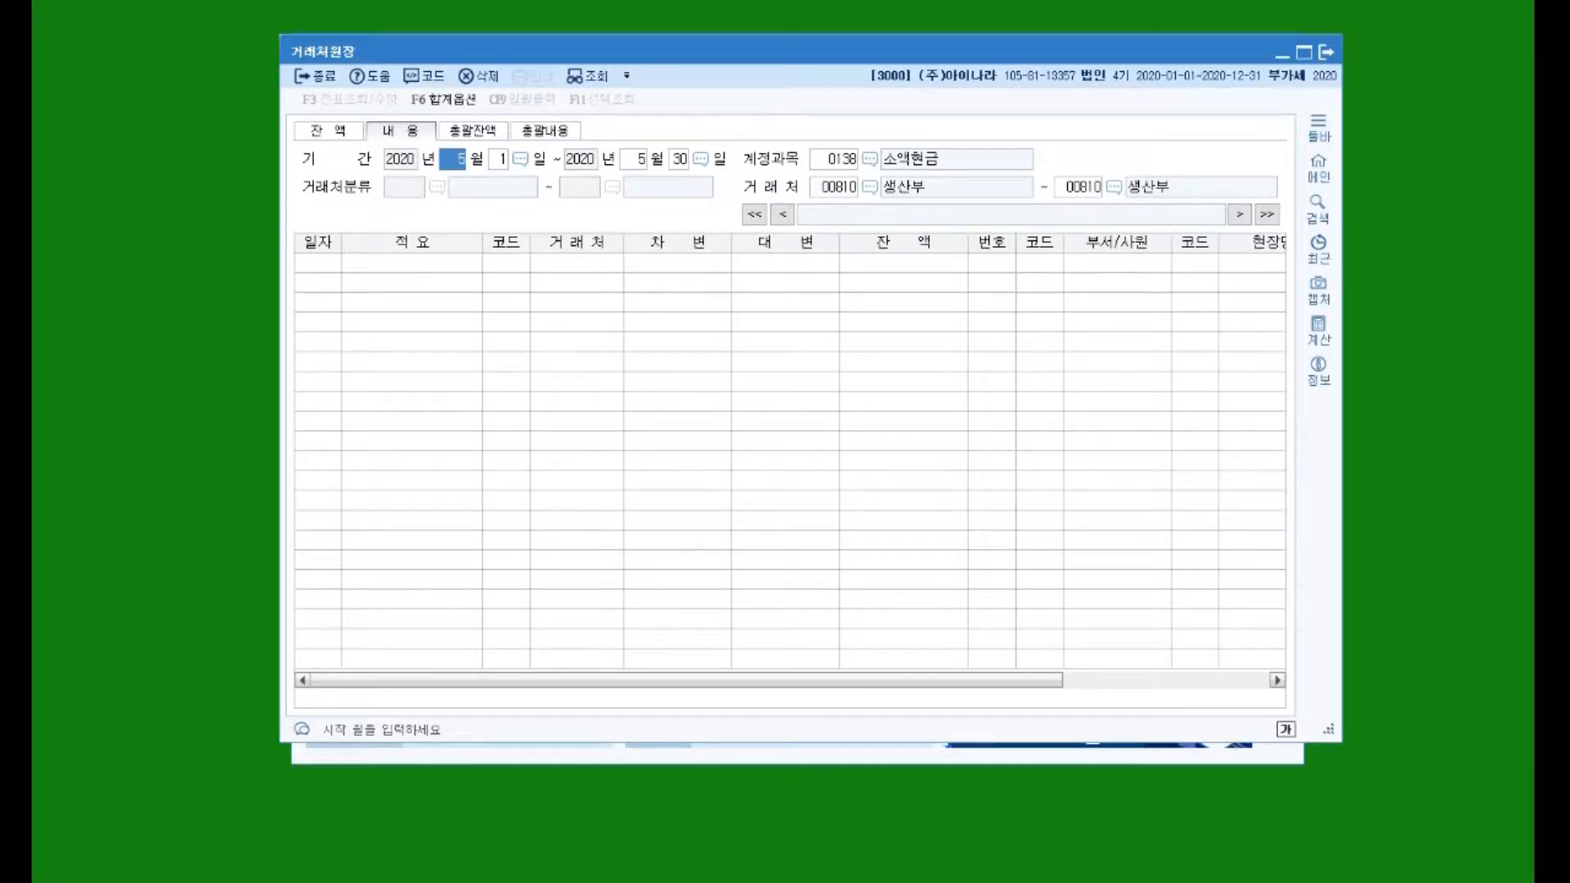
Step: Close 거래처원장 and return to 일반전표입력 with the entry day set to May 10
left_click(319, 78)
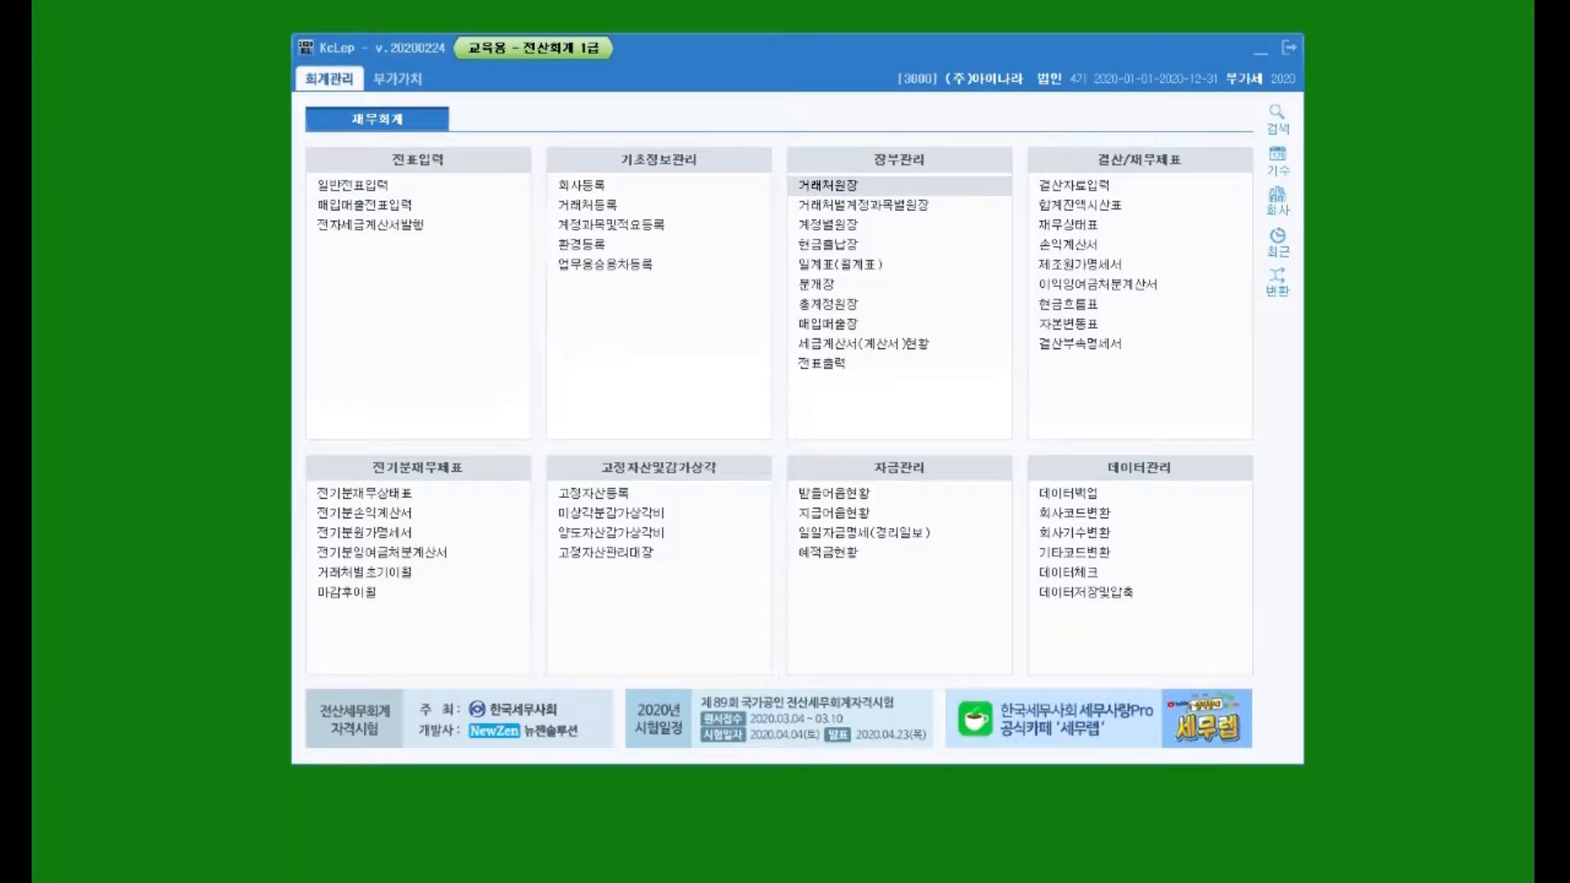
key("alt+Tab")
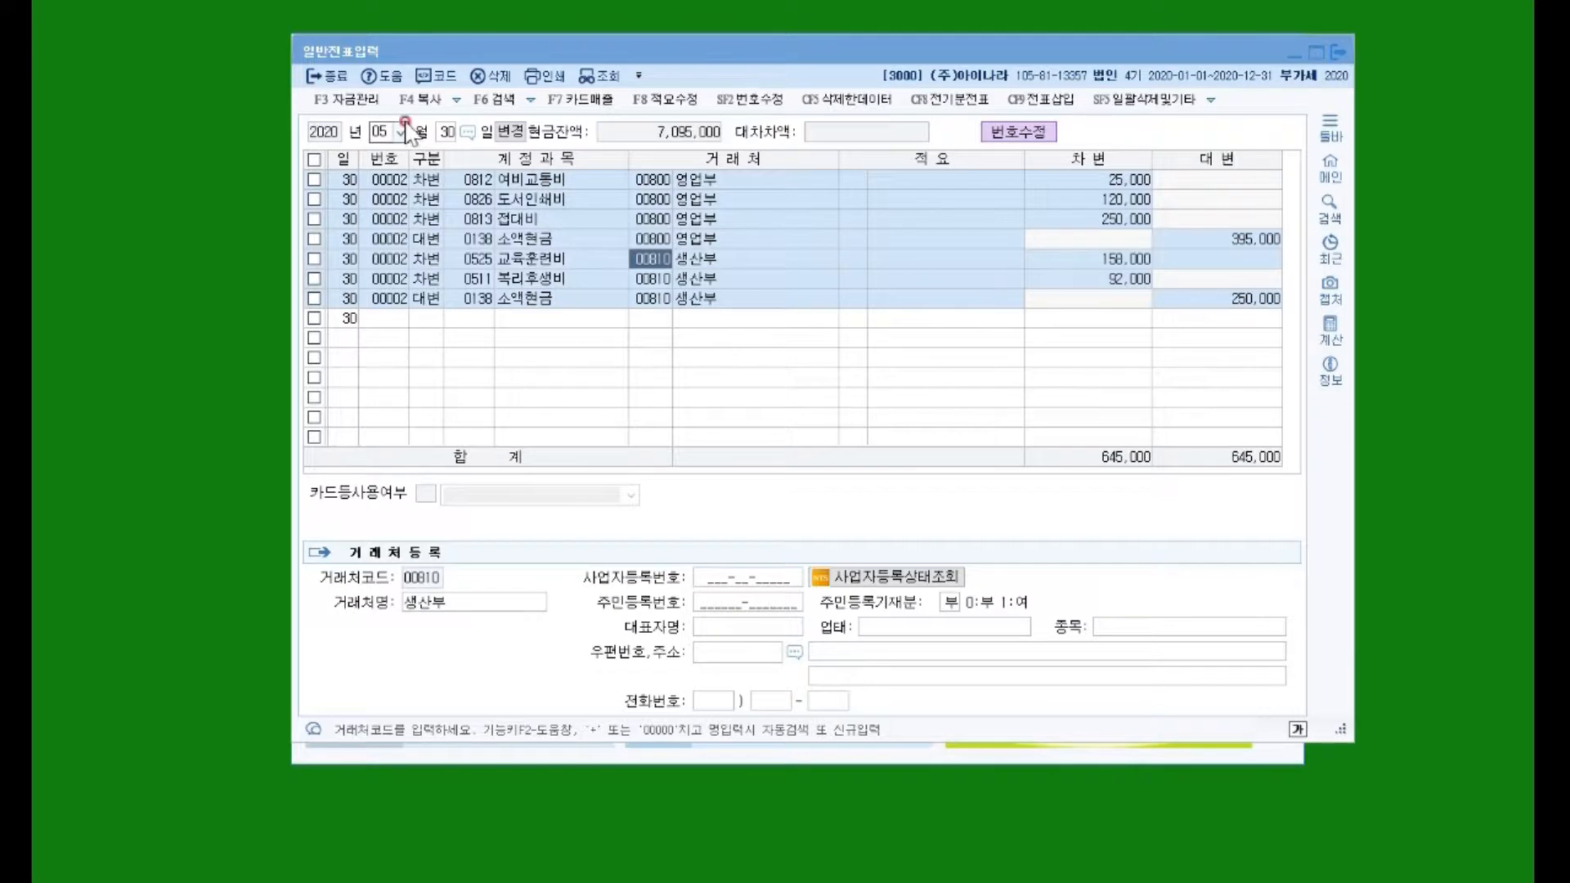
left_click(448, 136)
type("10")
key("Return")
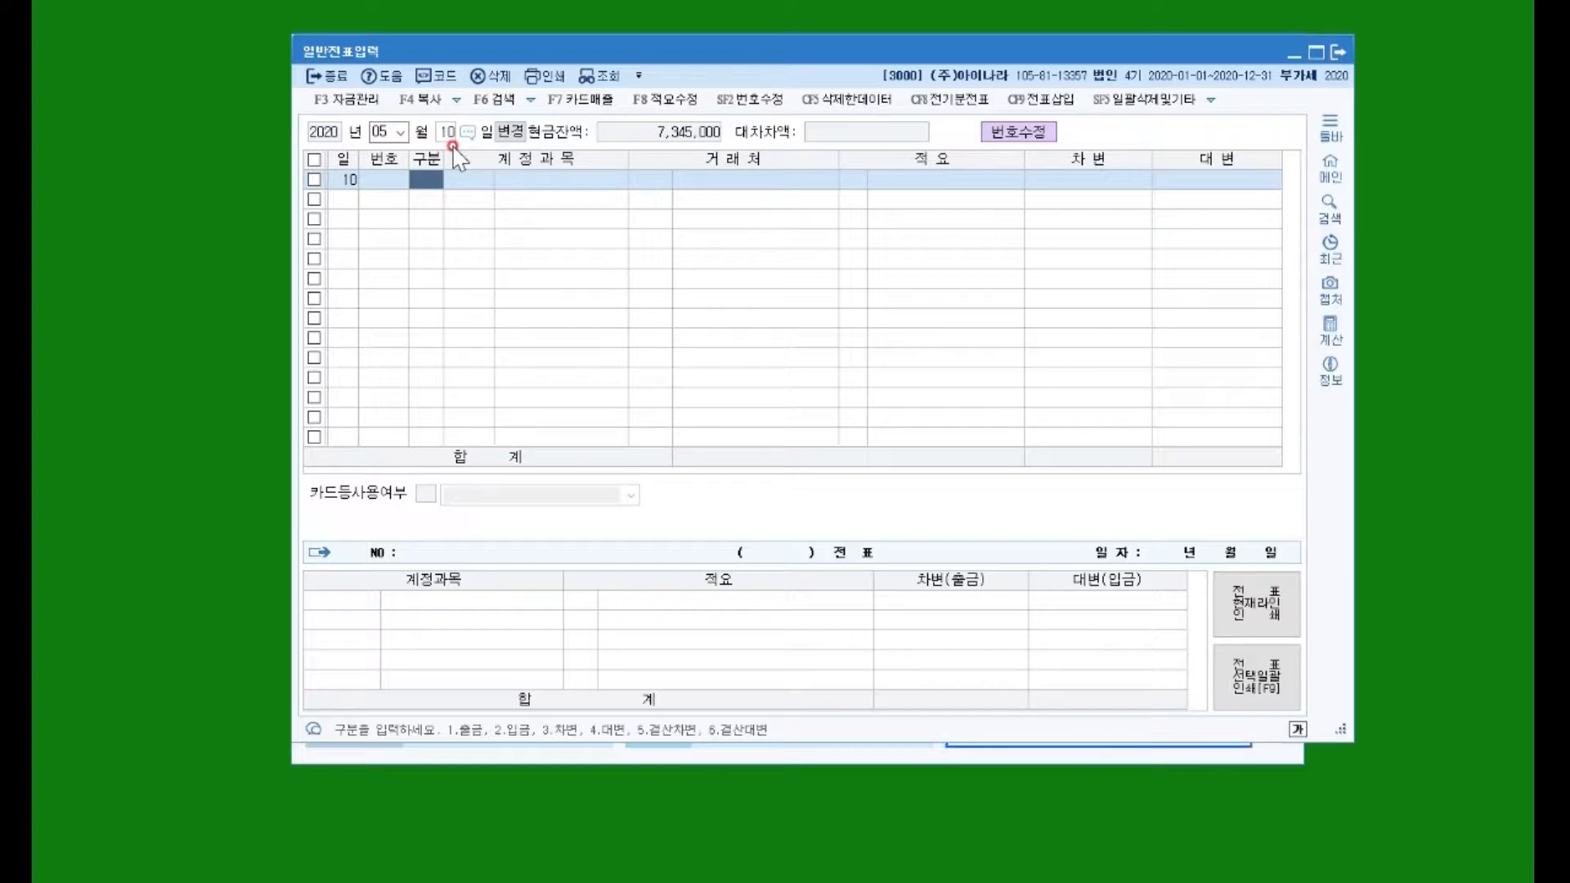
Step: Enter a 구분 2 cash-receipt row crediting 0103 보통예금 for 1,000,000
type("2")
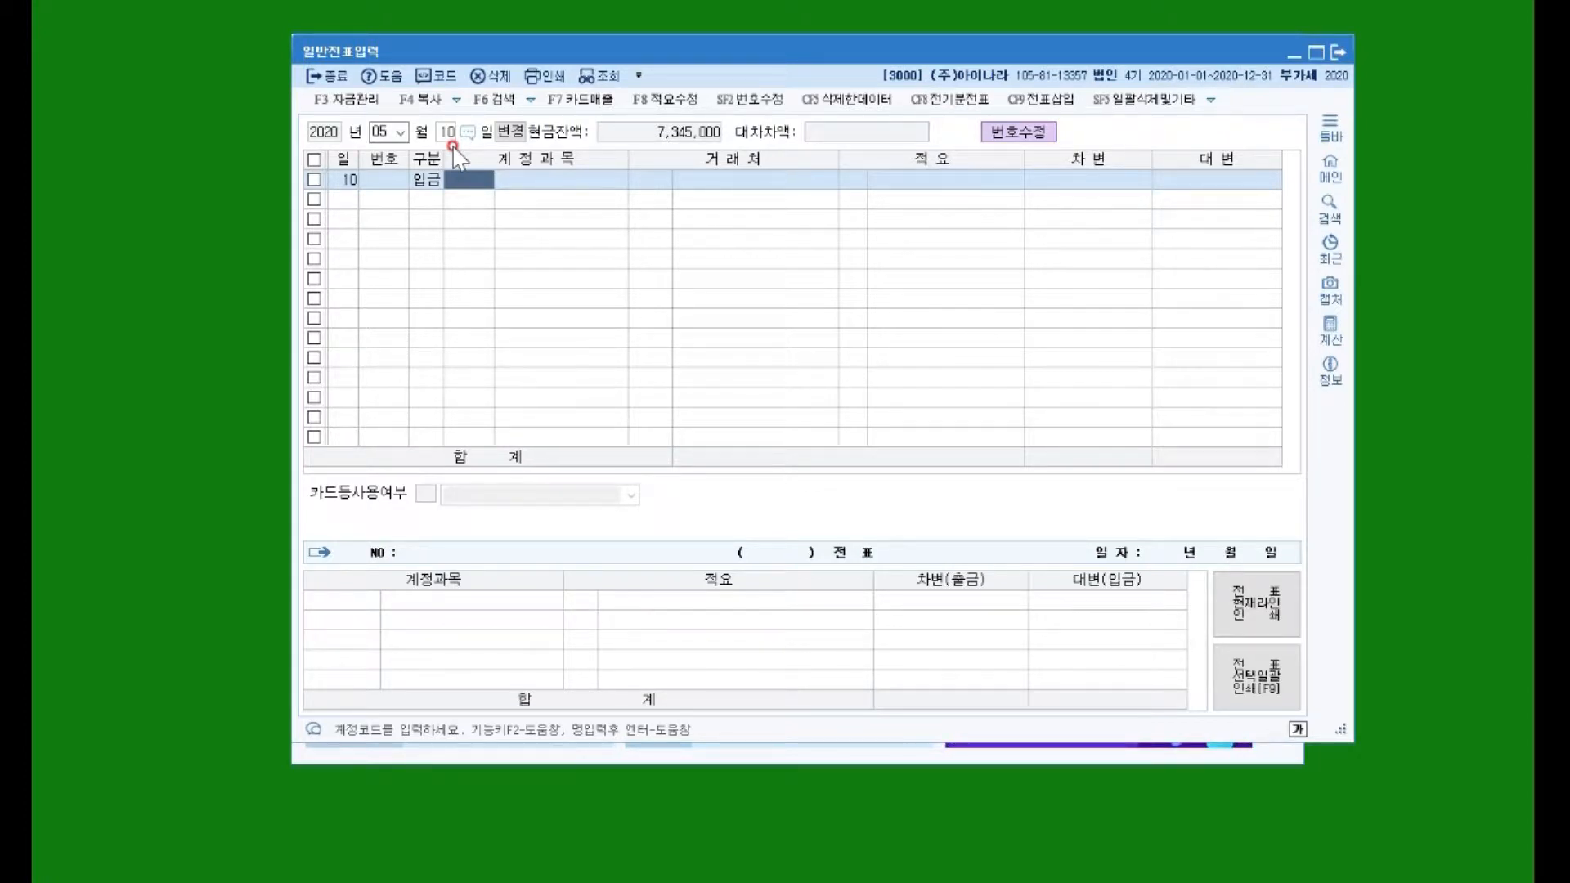
type("보통예")
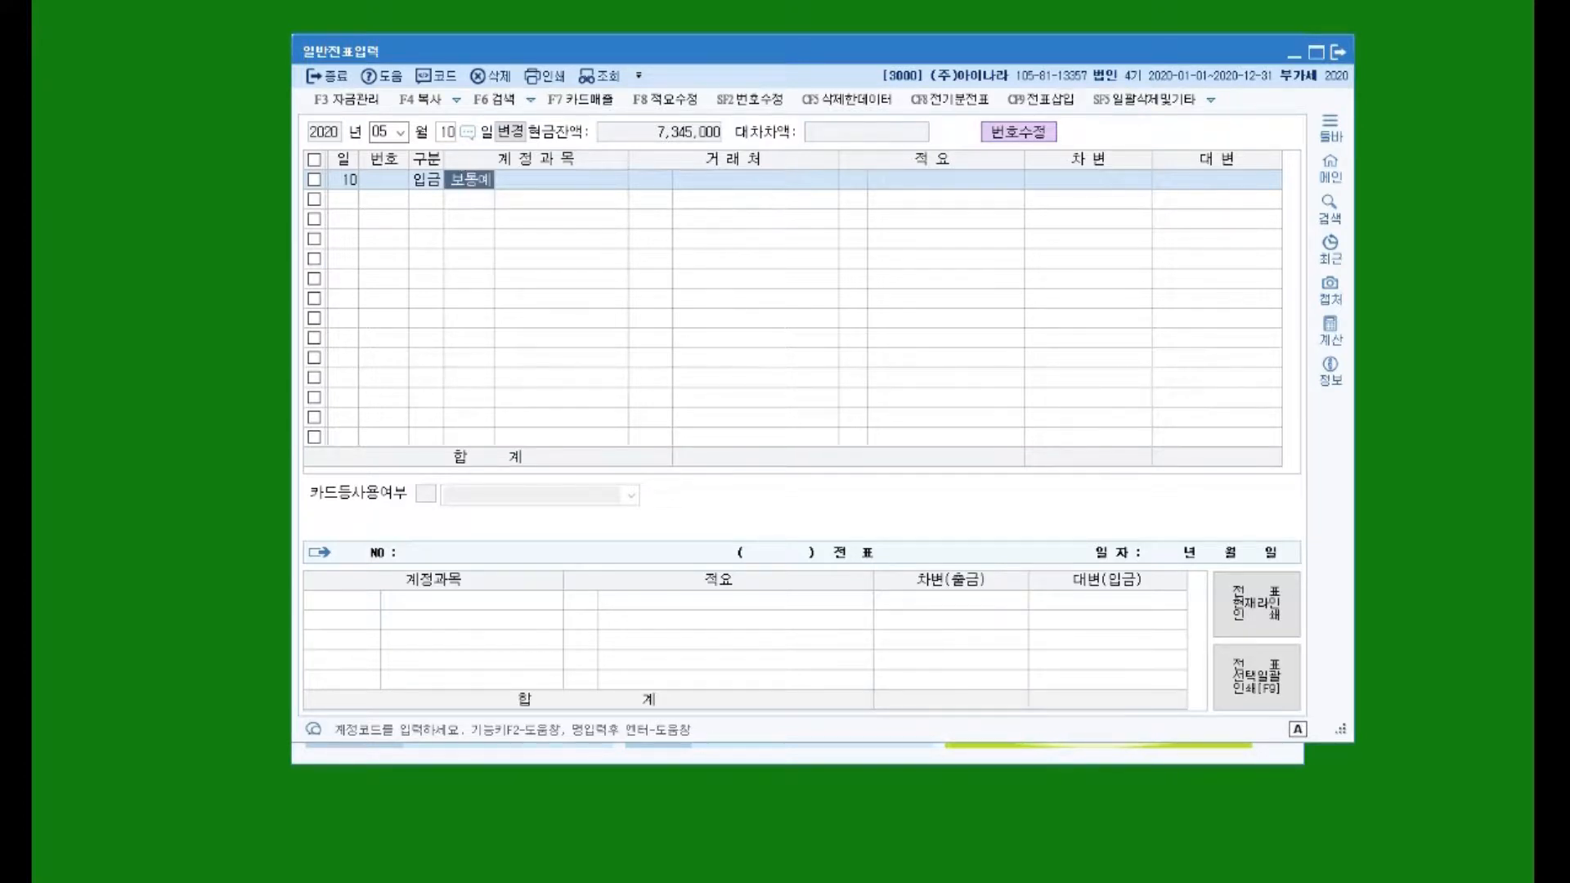
key("Return")
key("Return")
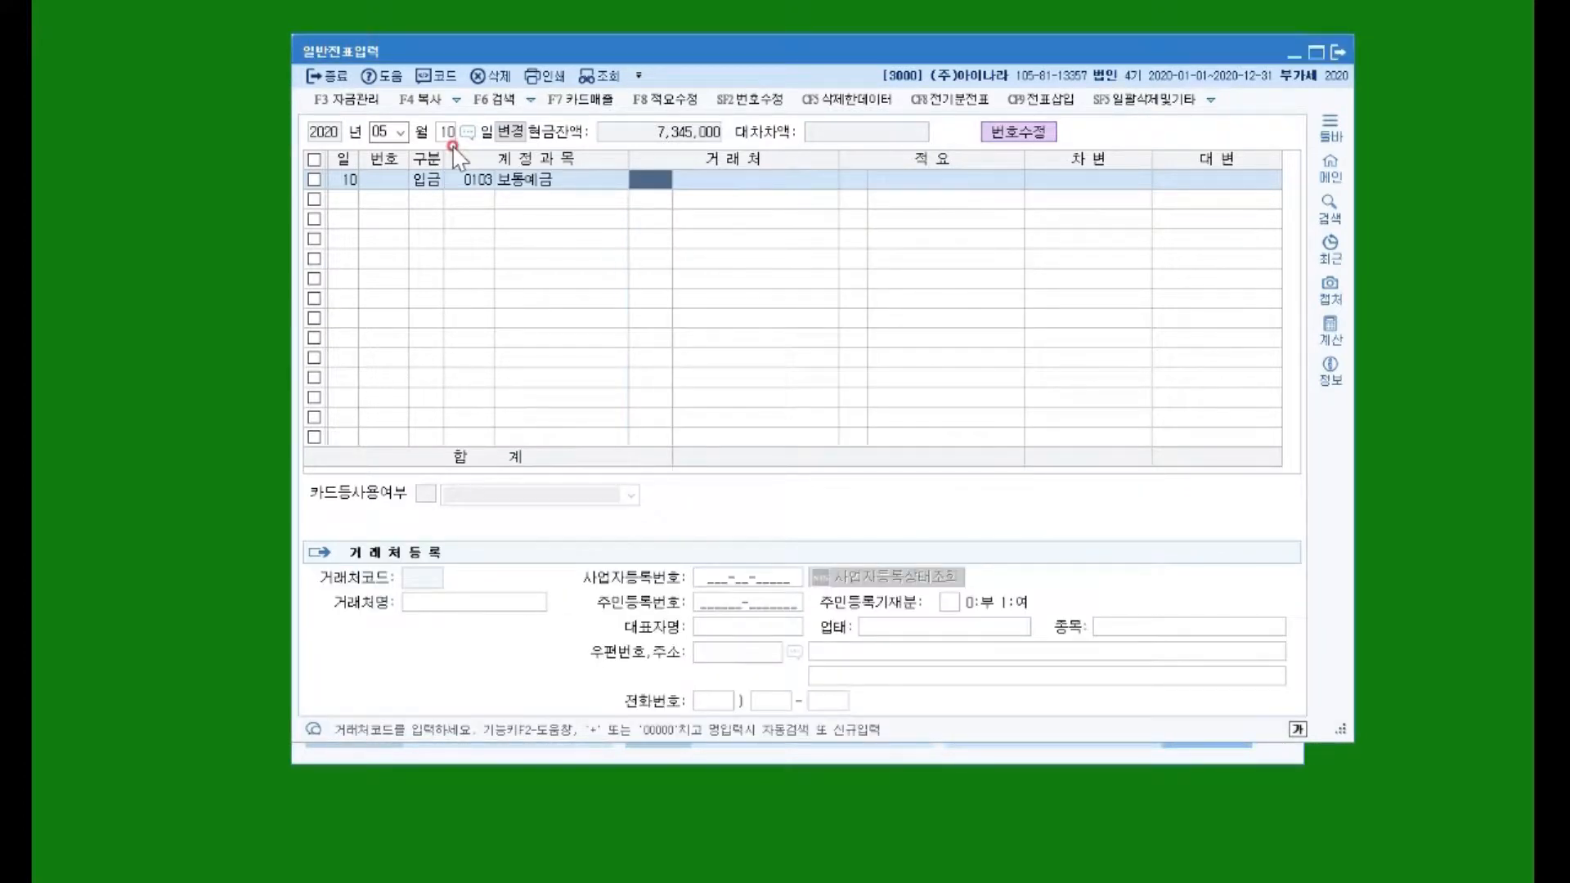
key("Return")
key("Return")
key("Return")
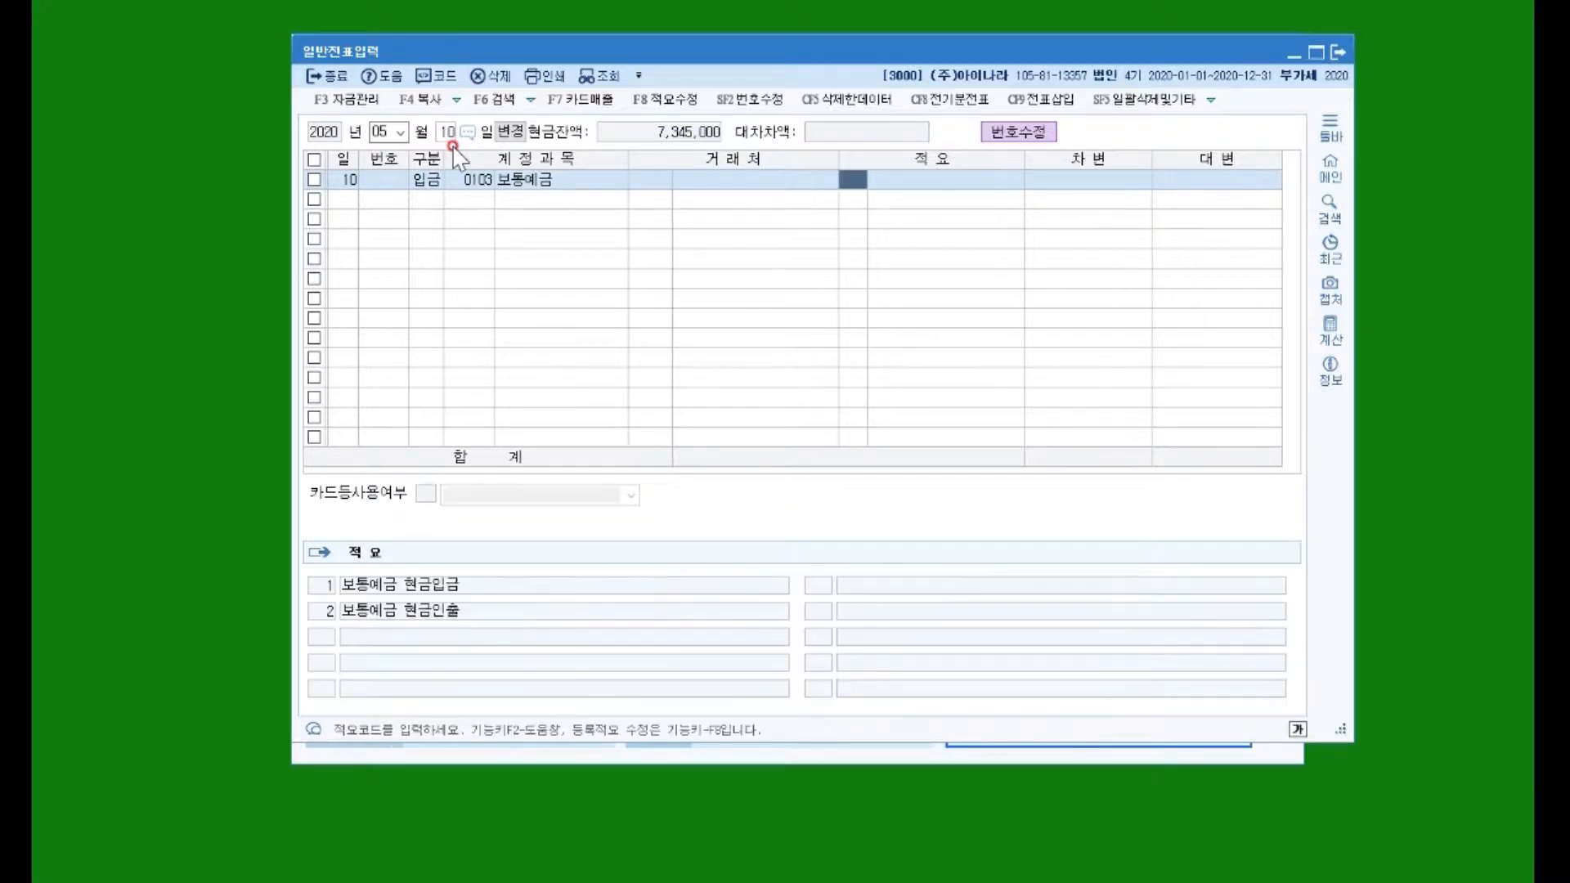
type("1000000")
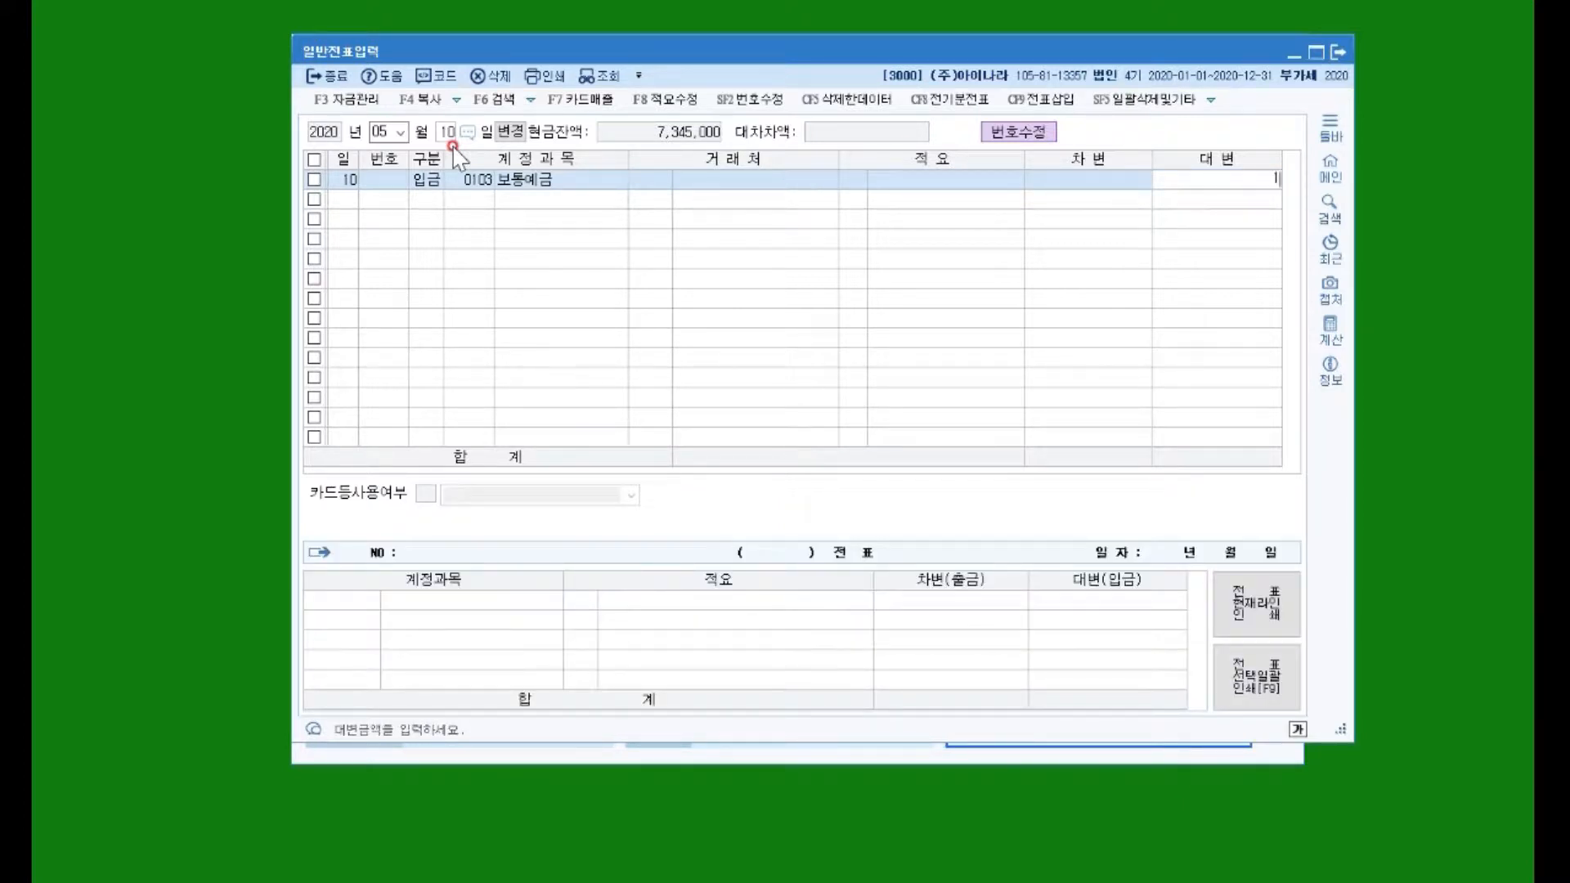
key("Return")
key("Return")
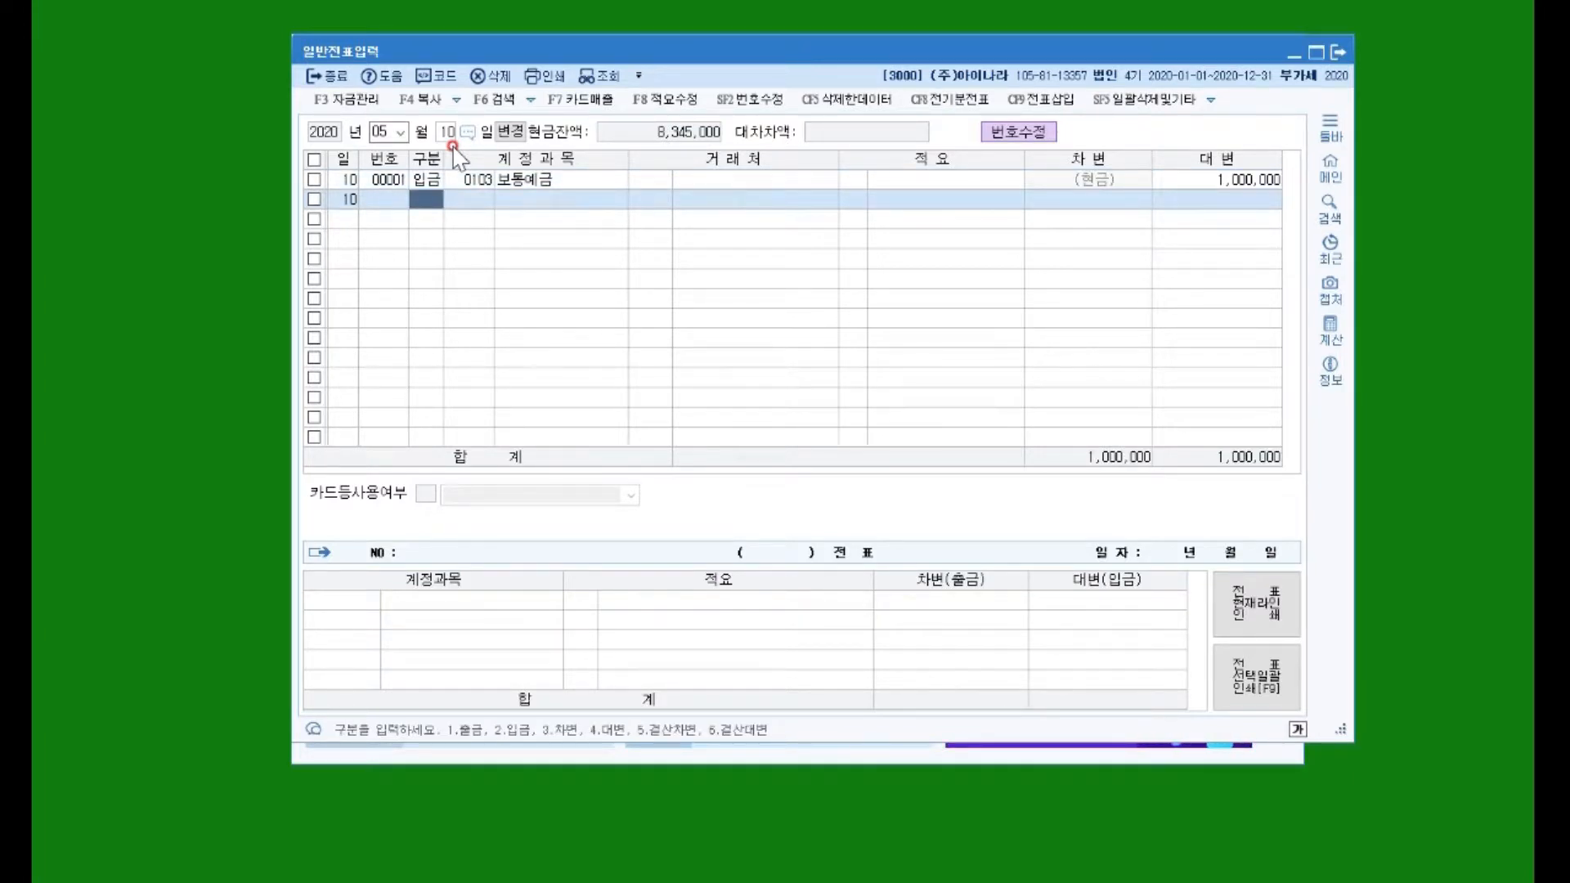
left_click(908, 179)
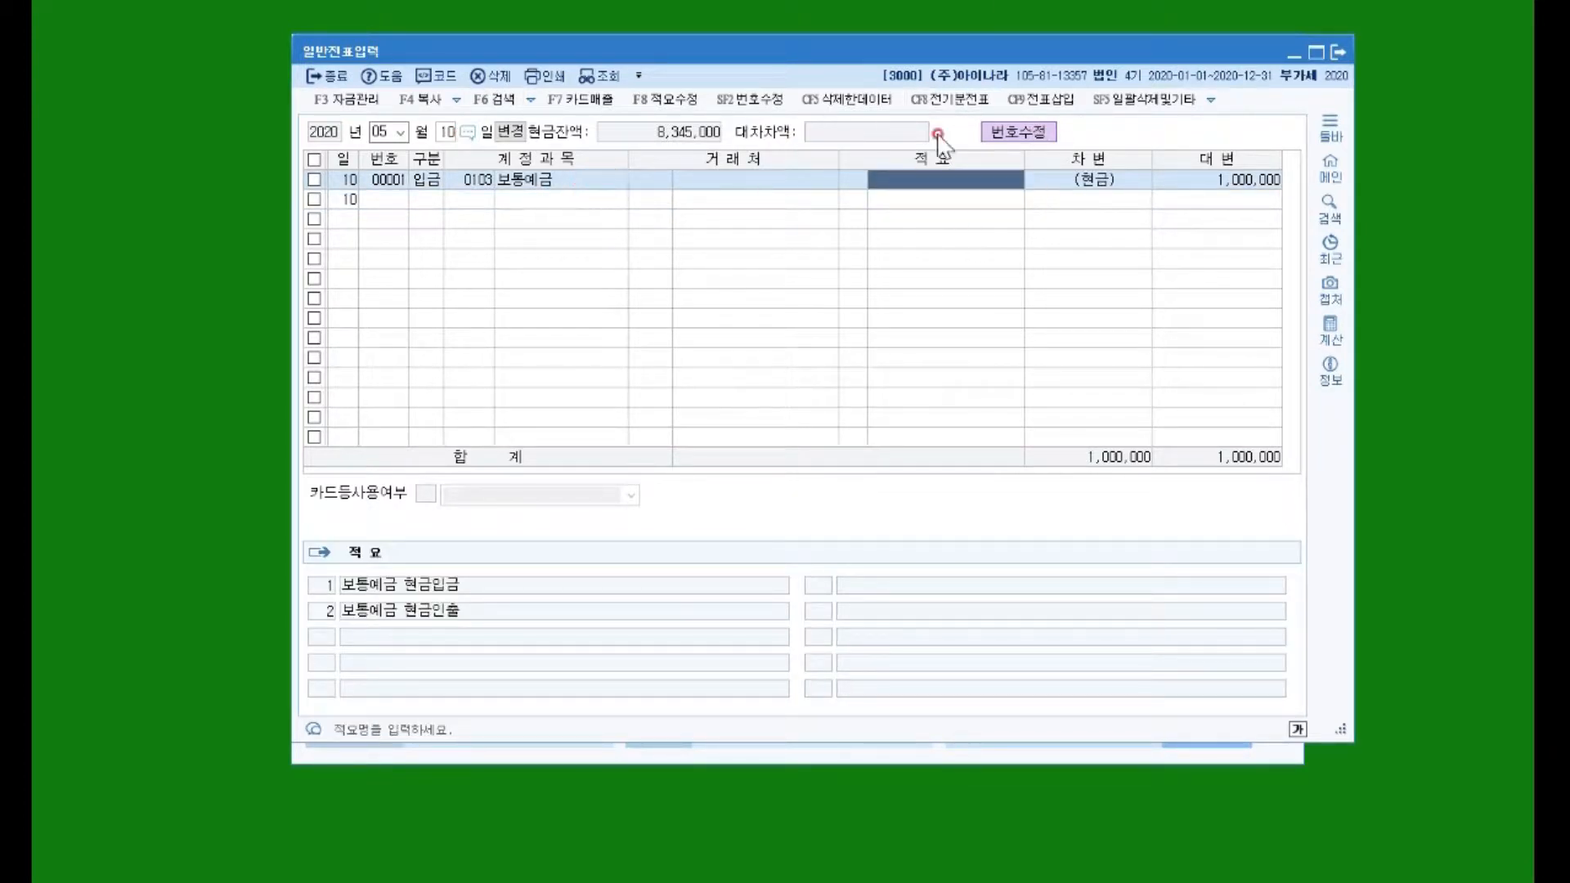
Step: Describe the receipt as a 자기앞수표 with its check numbers, replacing 지급별 with 우리은행
left_click(931, 190)
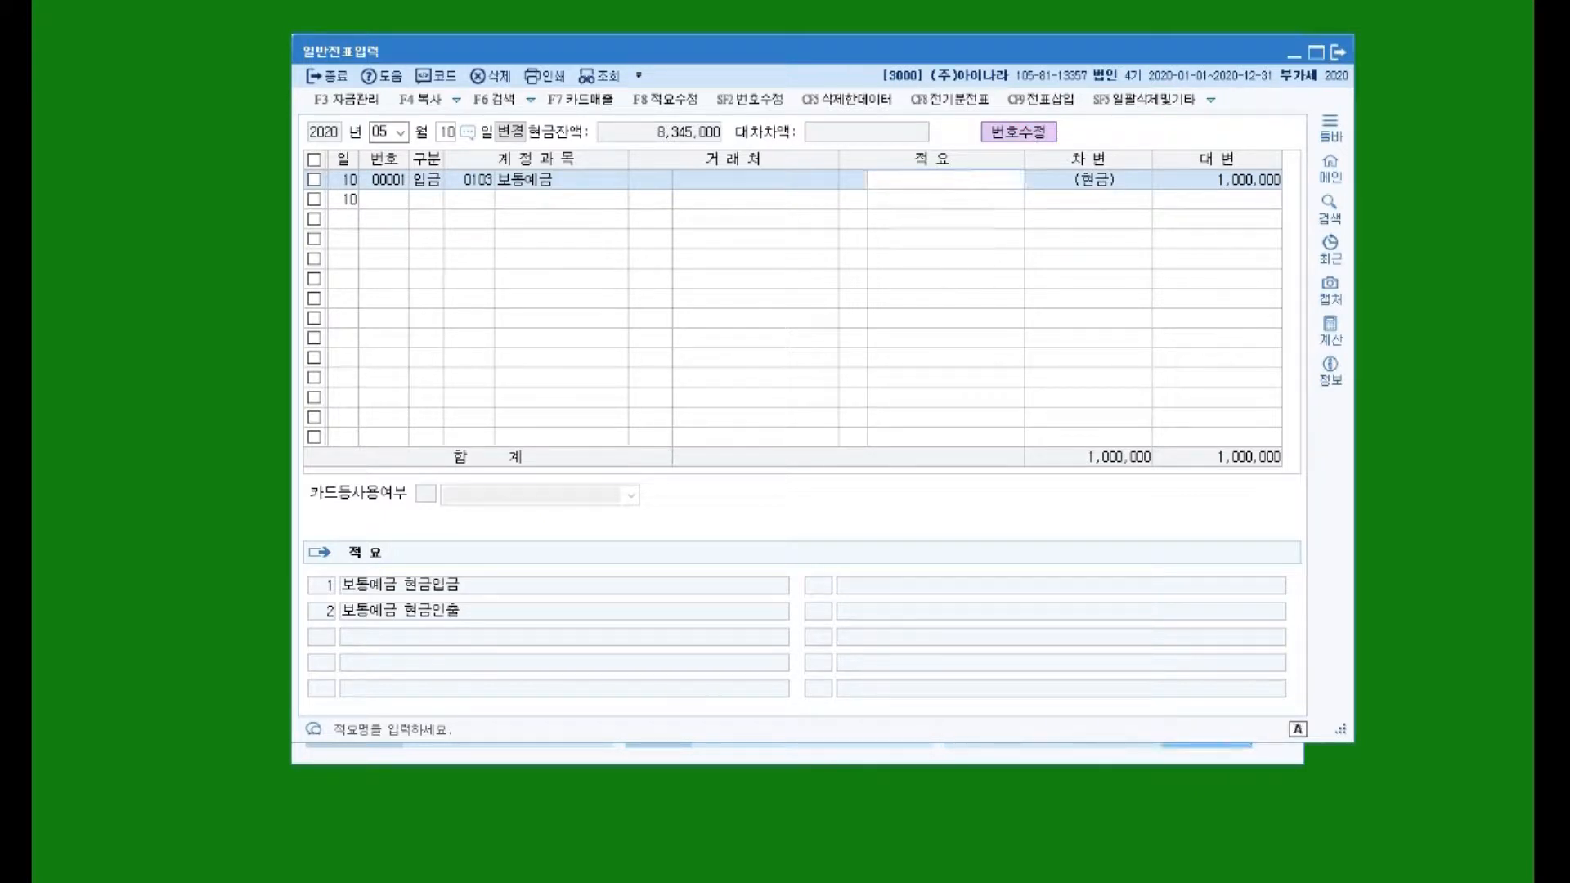
type("자기앞수")
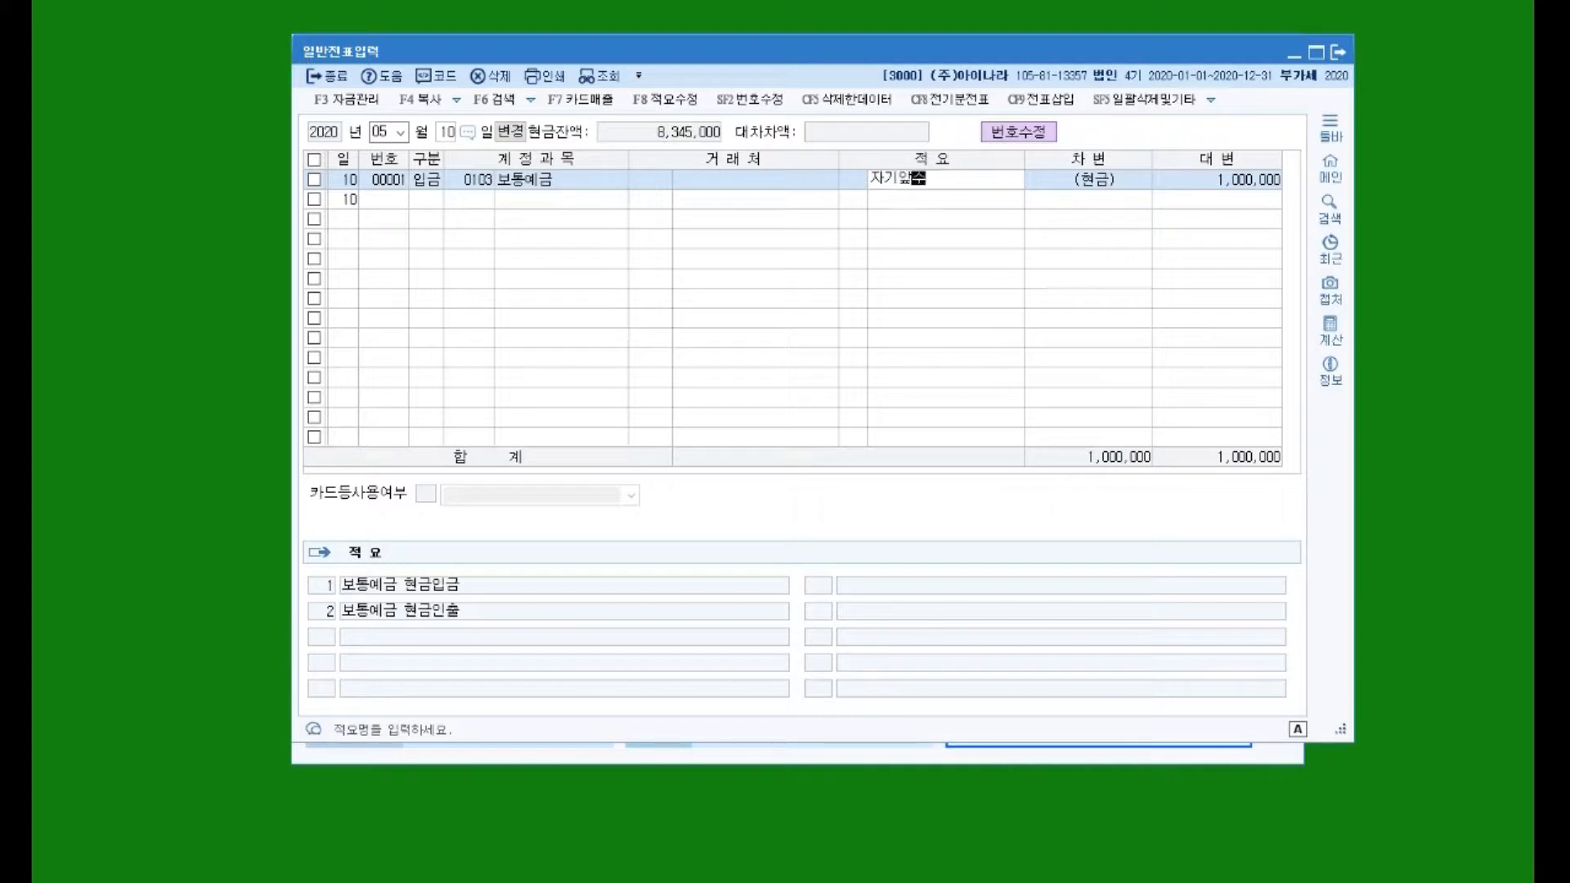
type("표")
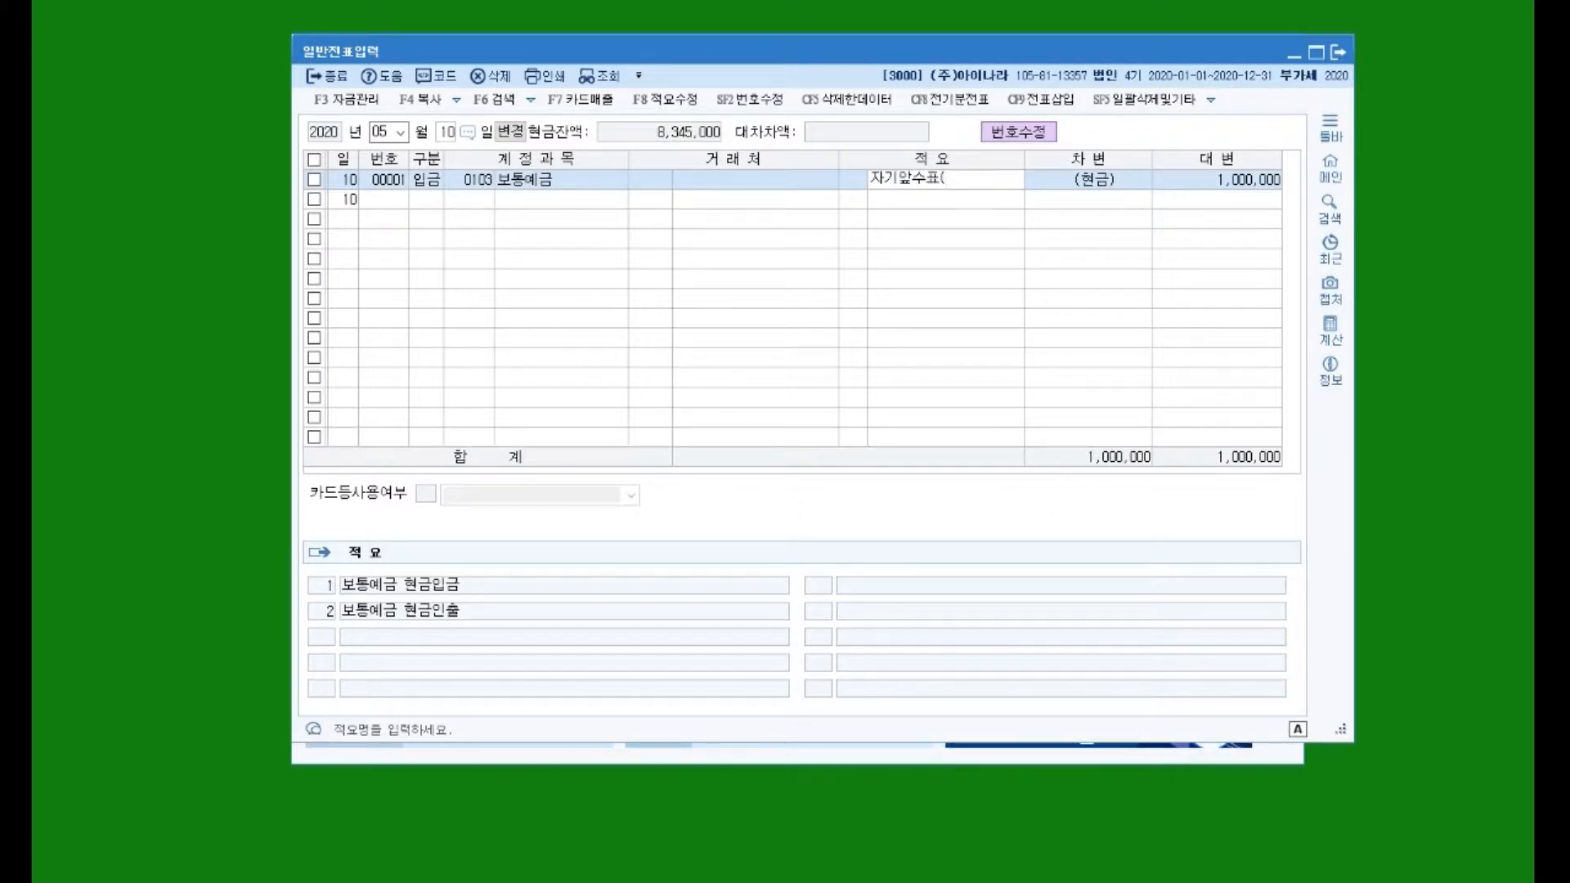
type("(NO.")
key("Hangul")
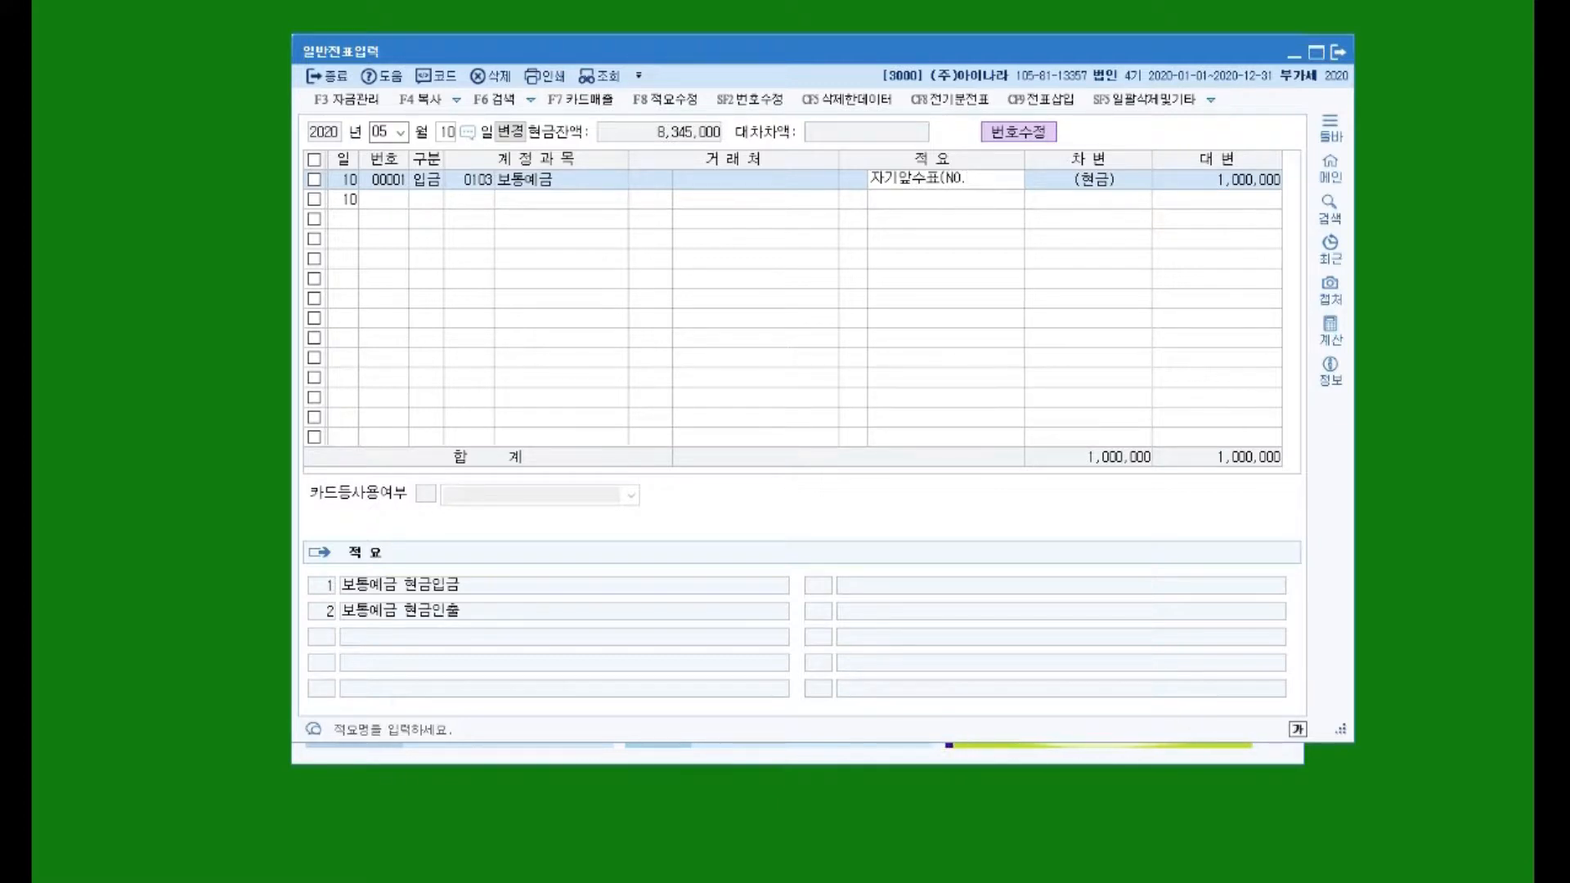
type("가가123")
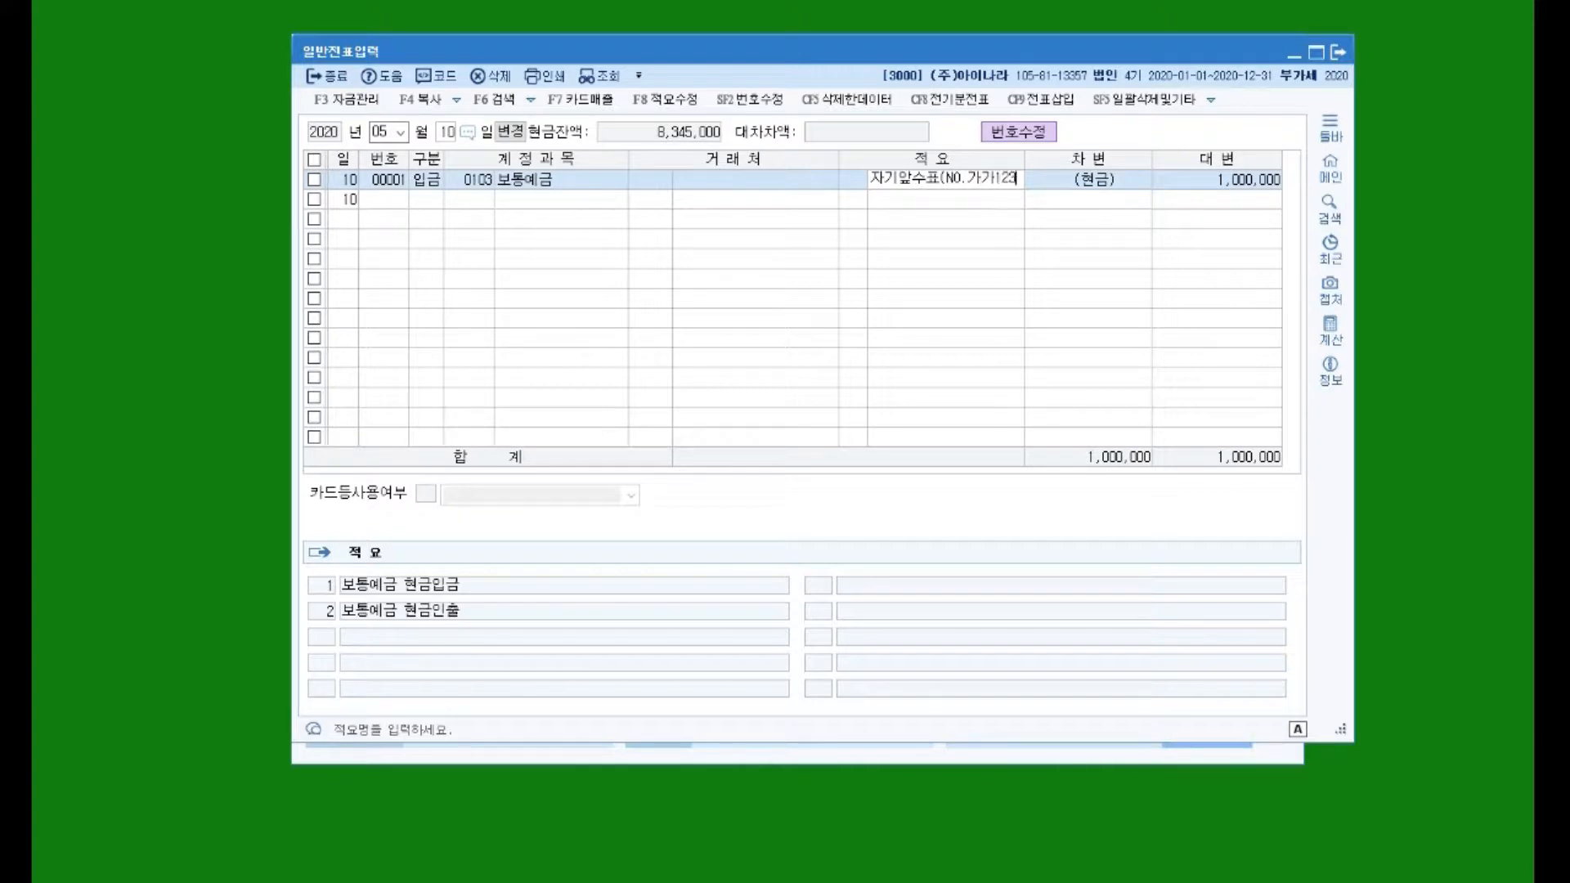
type("45671")
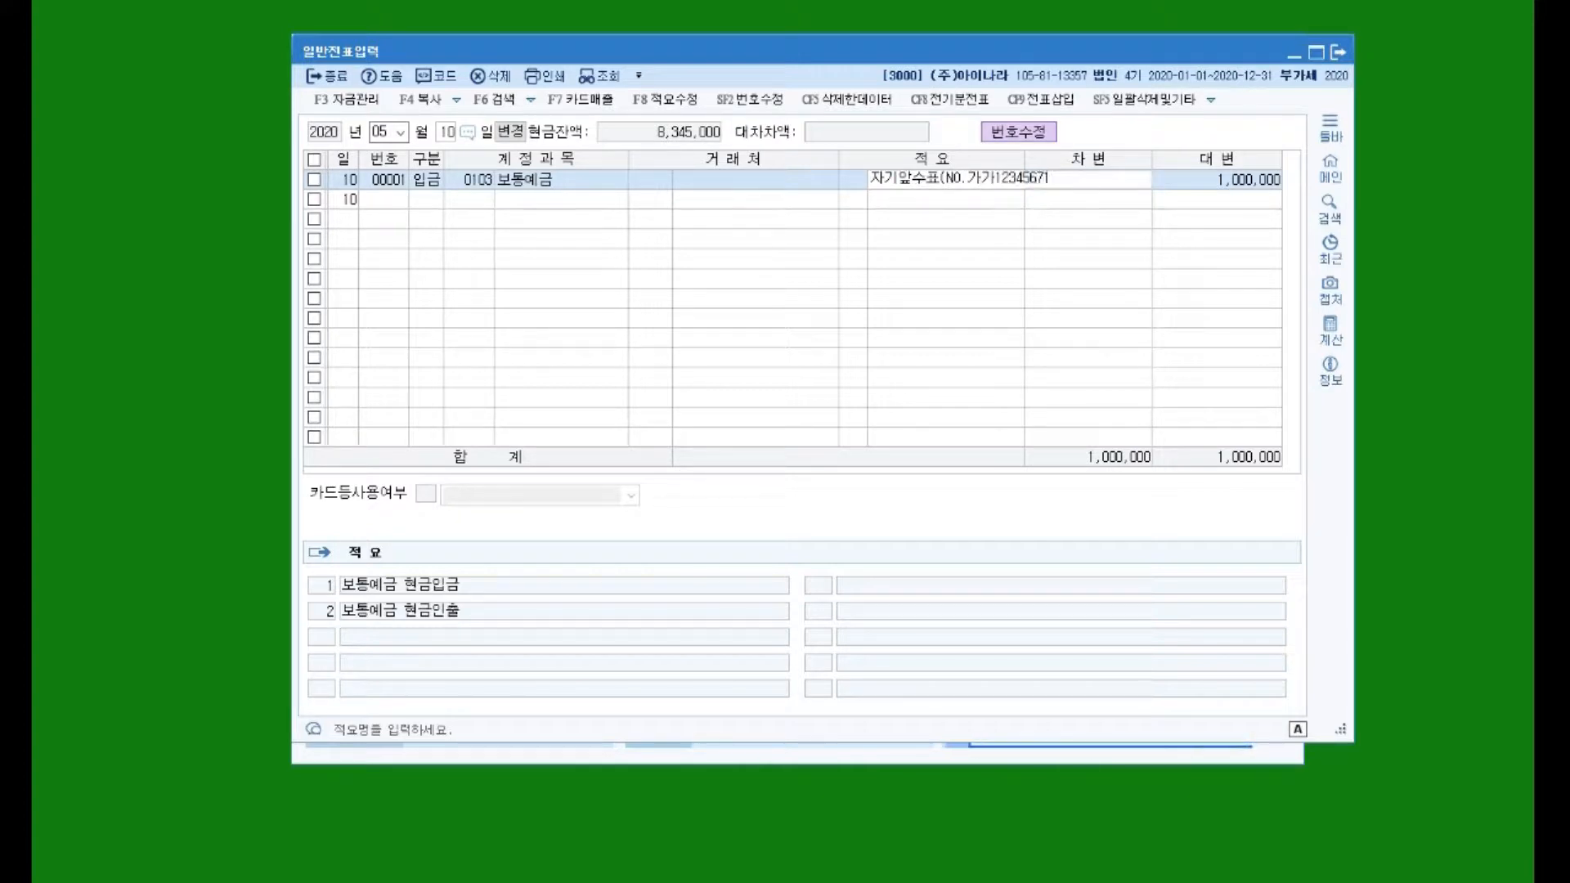
type("~10, 지급별")
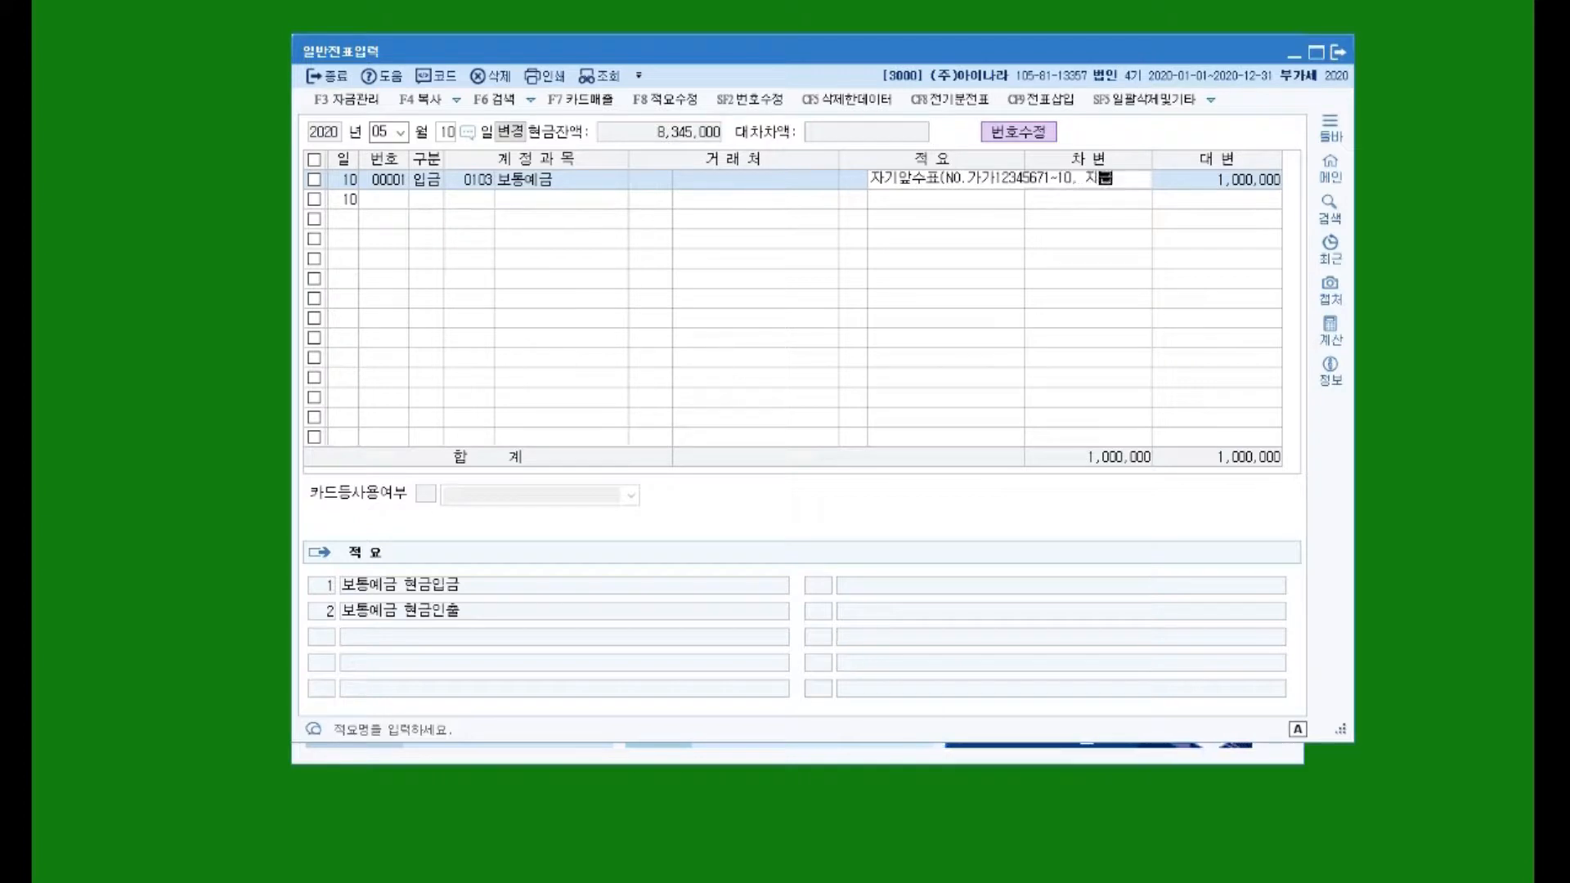
key("BackSpace")
key("BackSpace")
key("BackSpace")
key("BackSpace")
key("BackSpace")
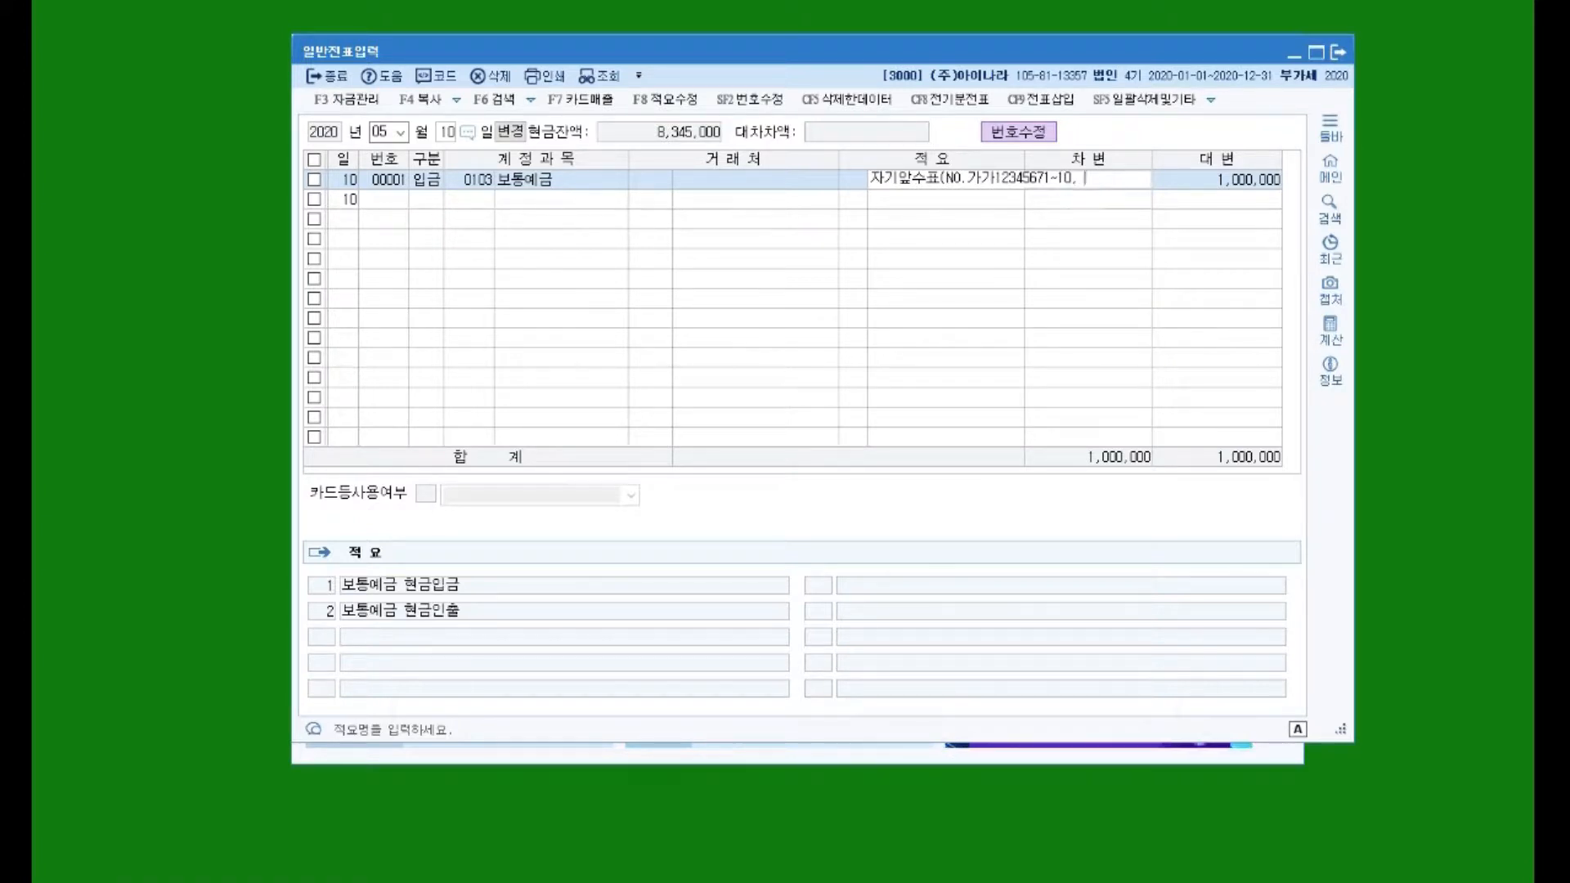
type("우리은행")
key("Return")
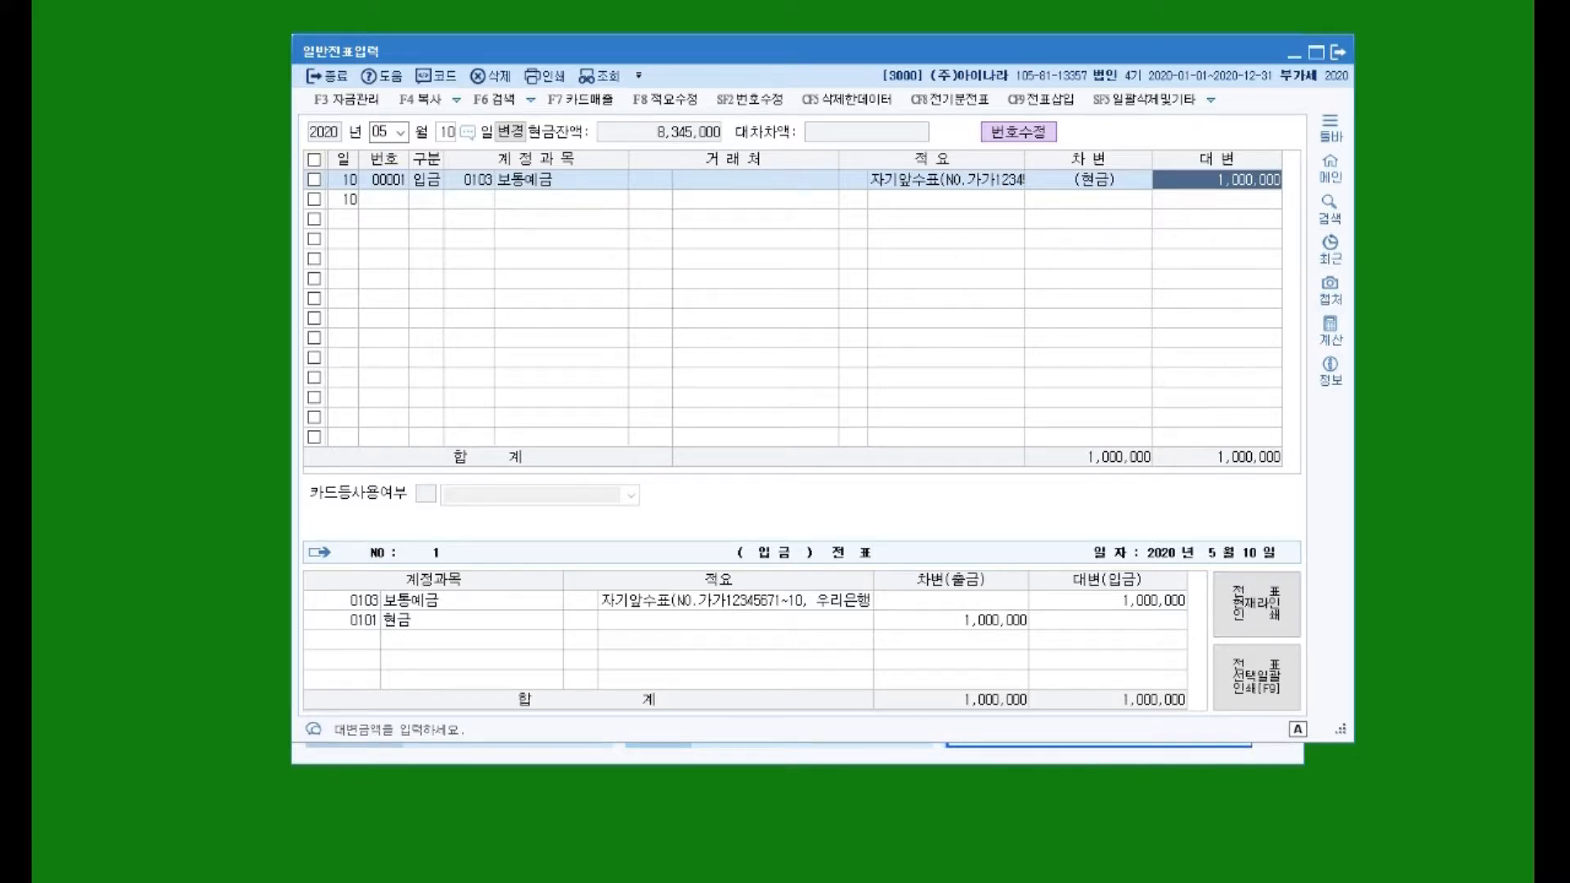
Step: Start a May 12 구분 1 (출금) entry on account 0811 복리후생비
left_click(429, 201)
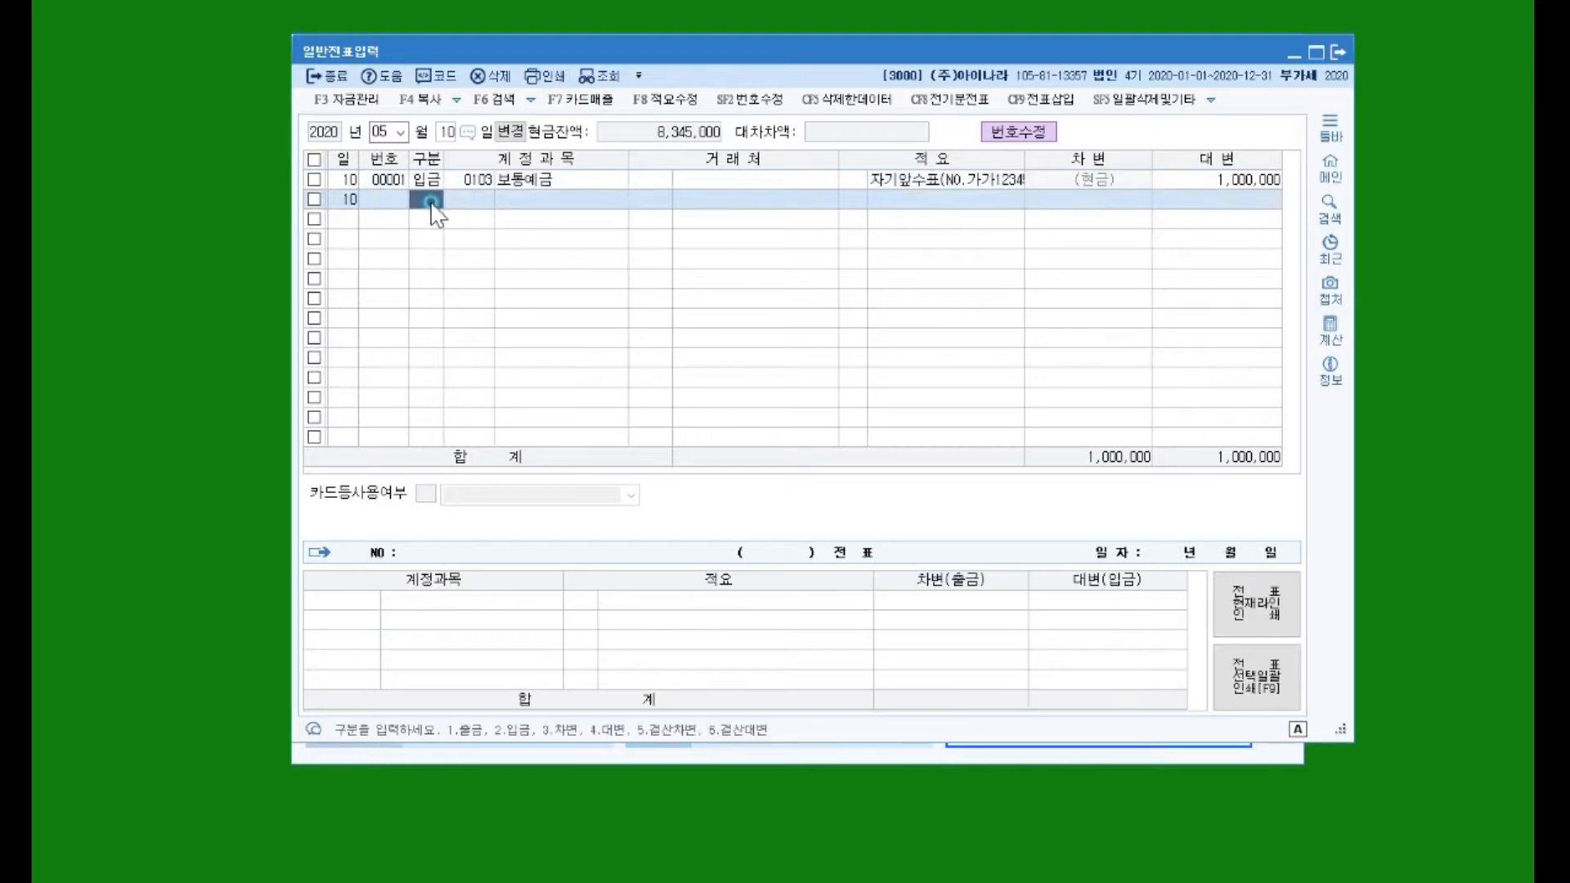
left_click(445, 133)
type("12")
key("Return")
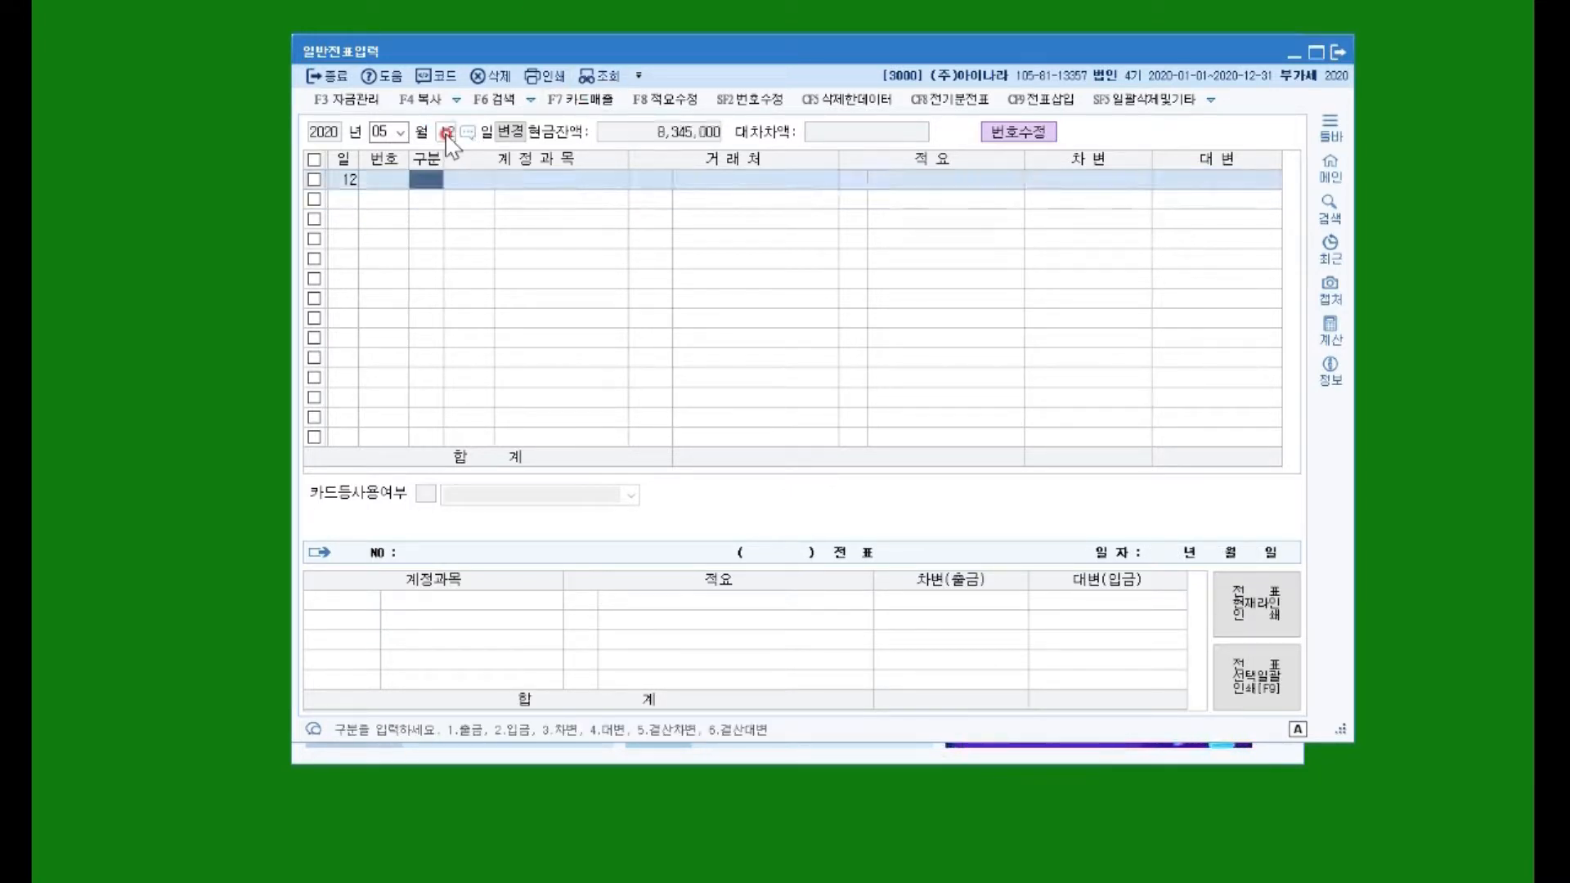
type("1")
key("Return")
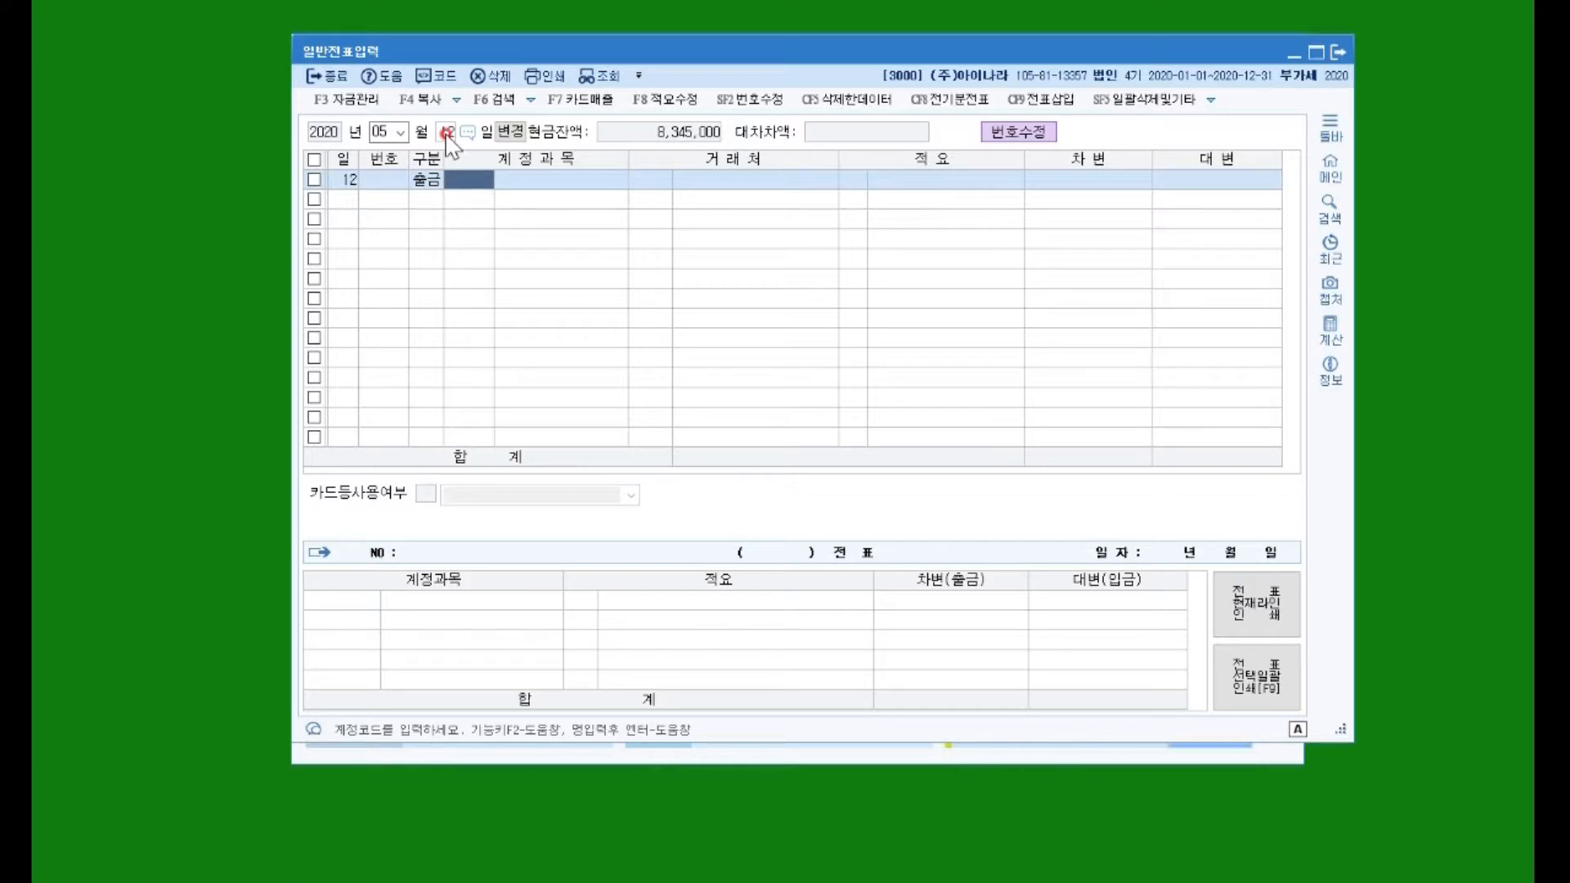
type("811")
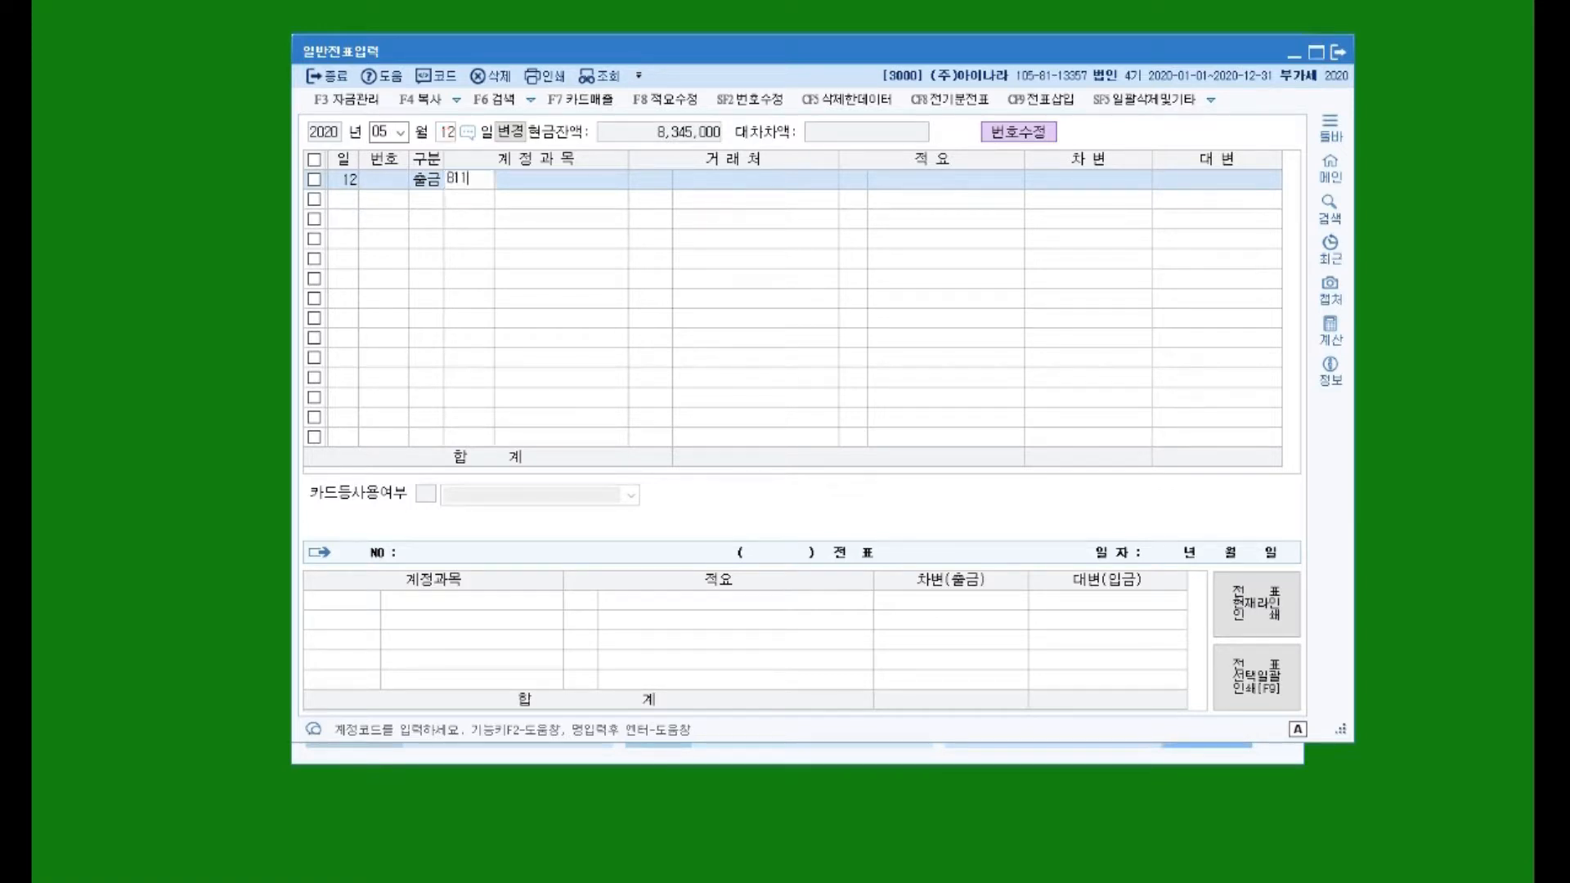
key("Return")
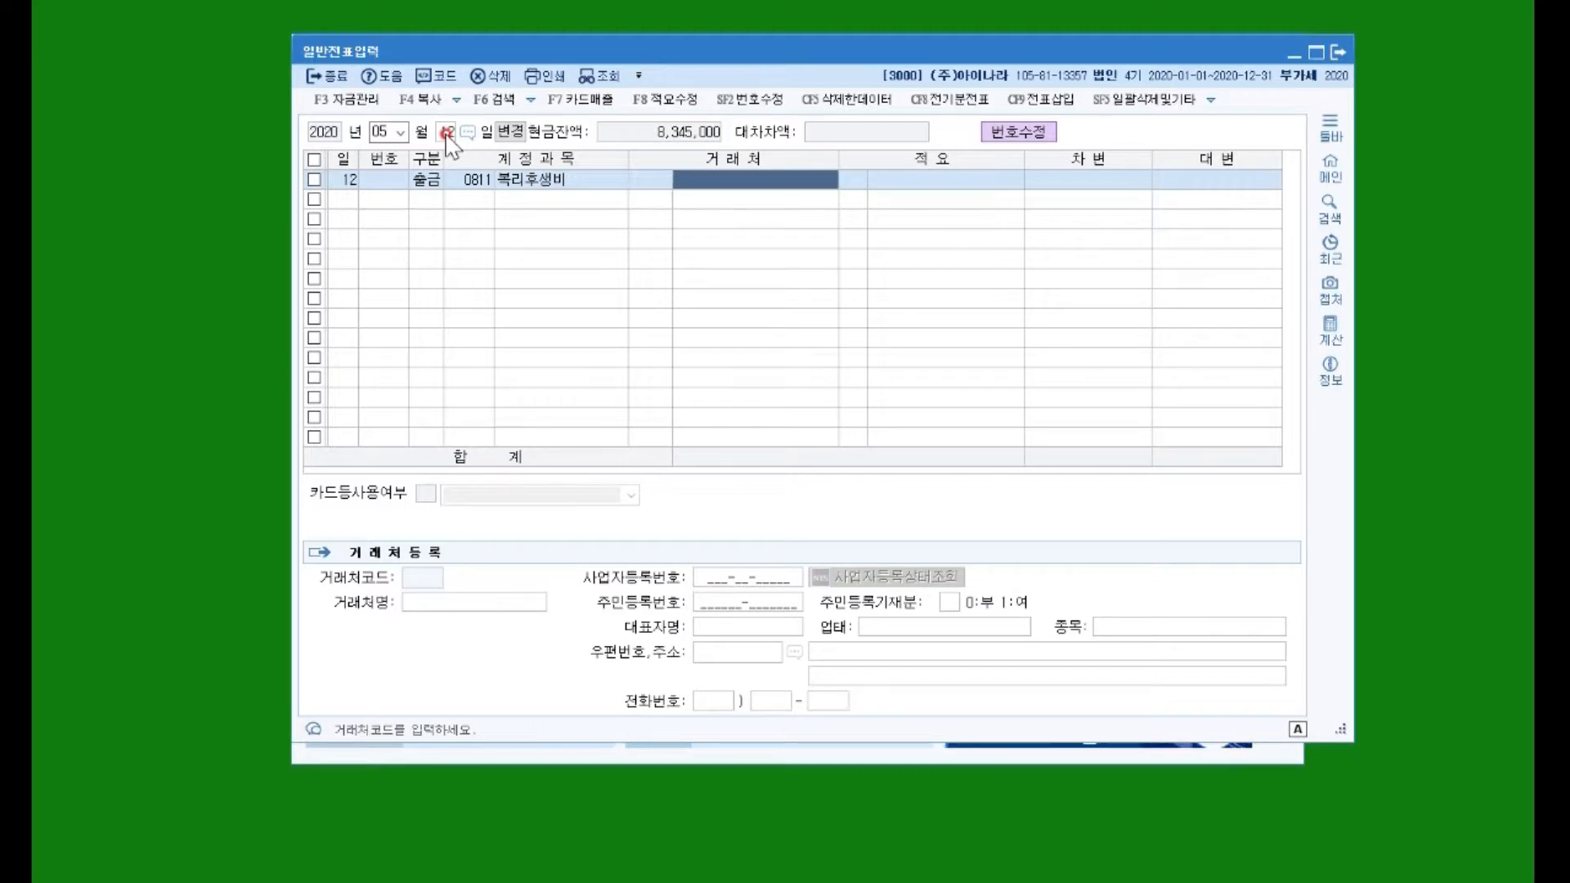
Step: Enter the employee as 거래처, leave 적요 blank, and debit 300,000
key("Return")
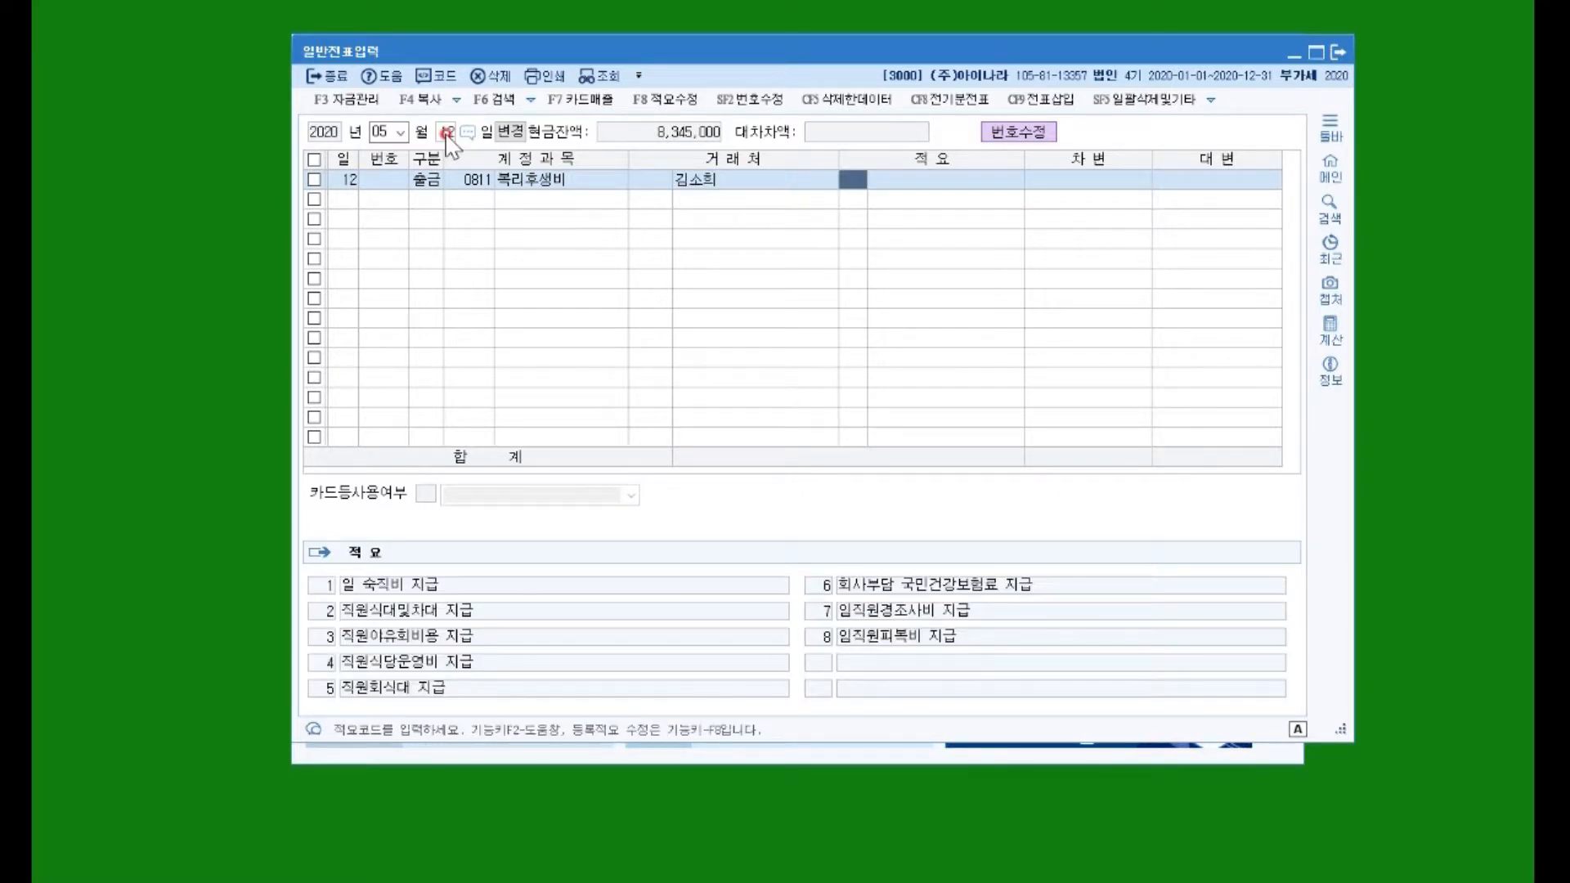
key("Return")
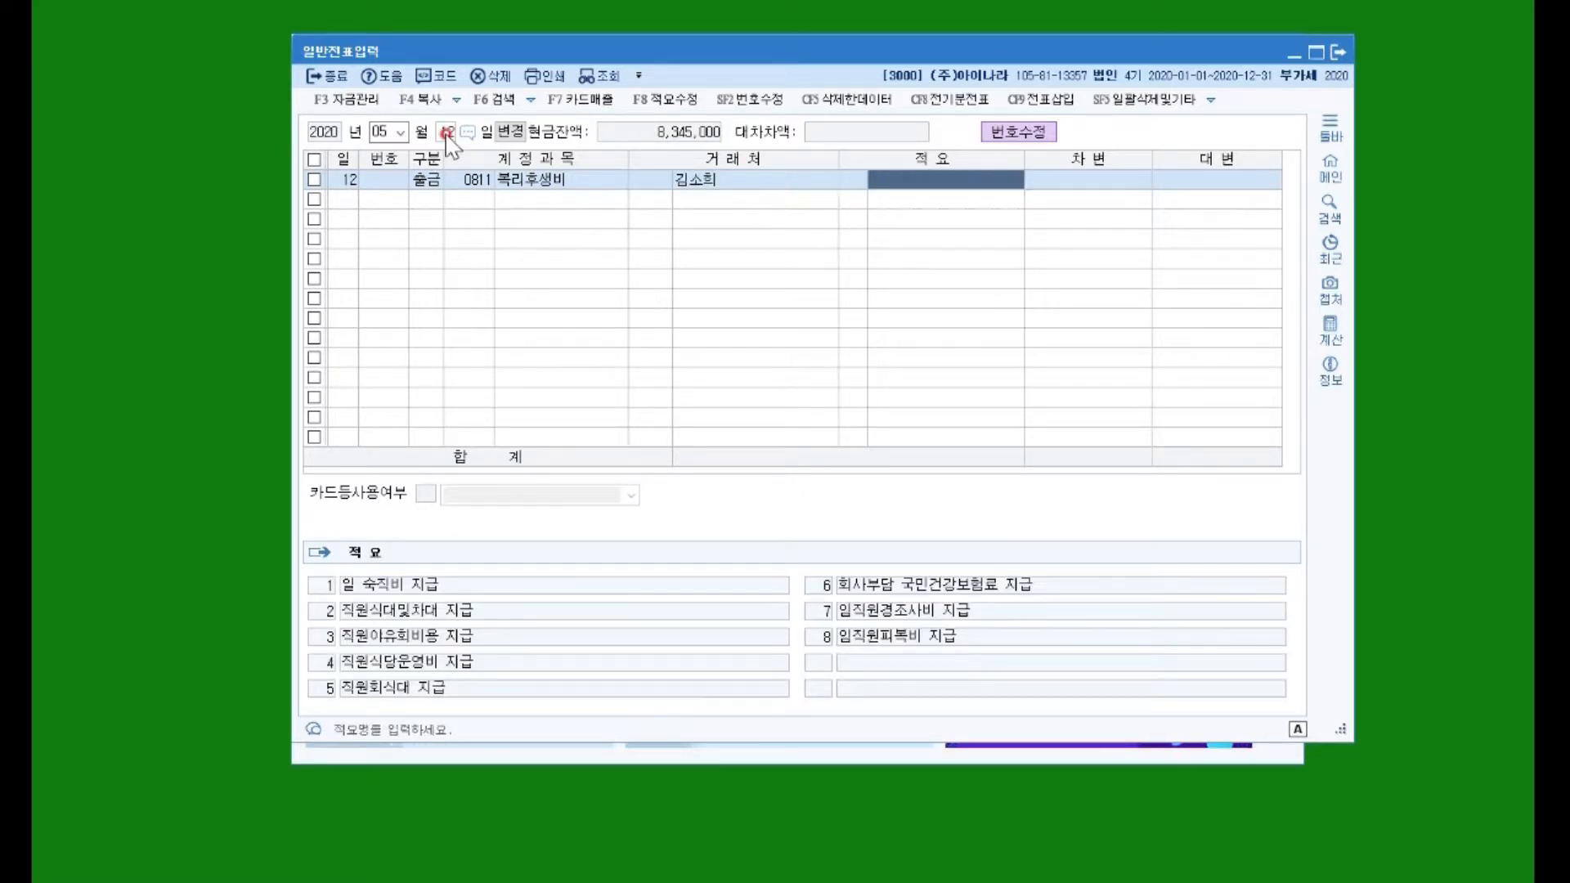
key("Return")
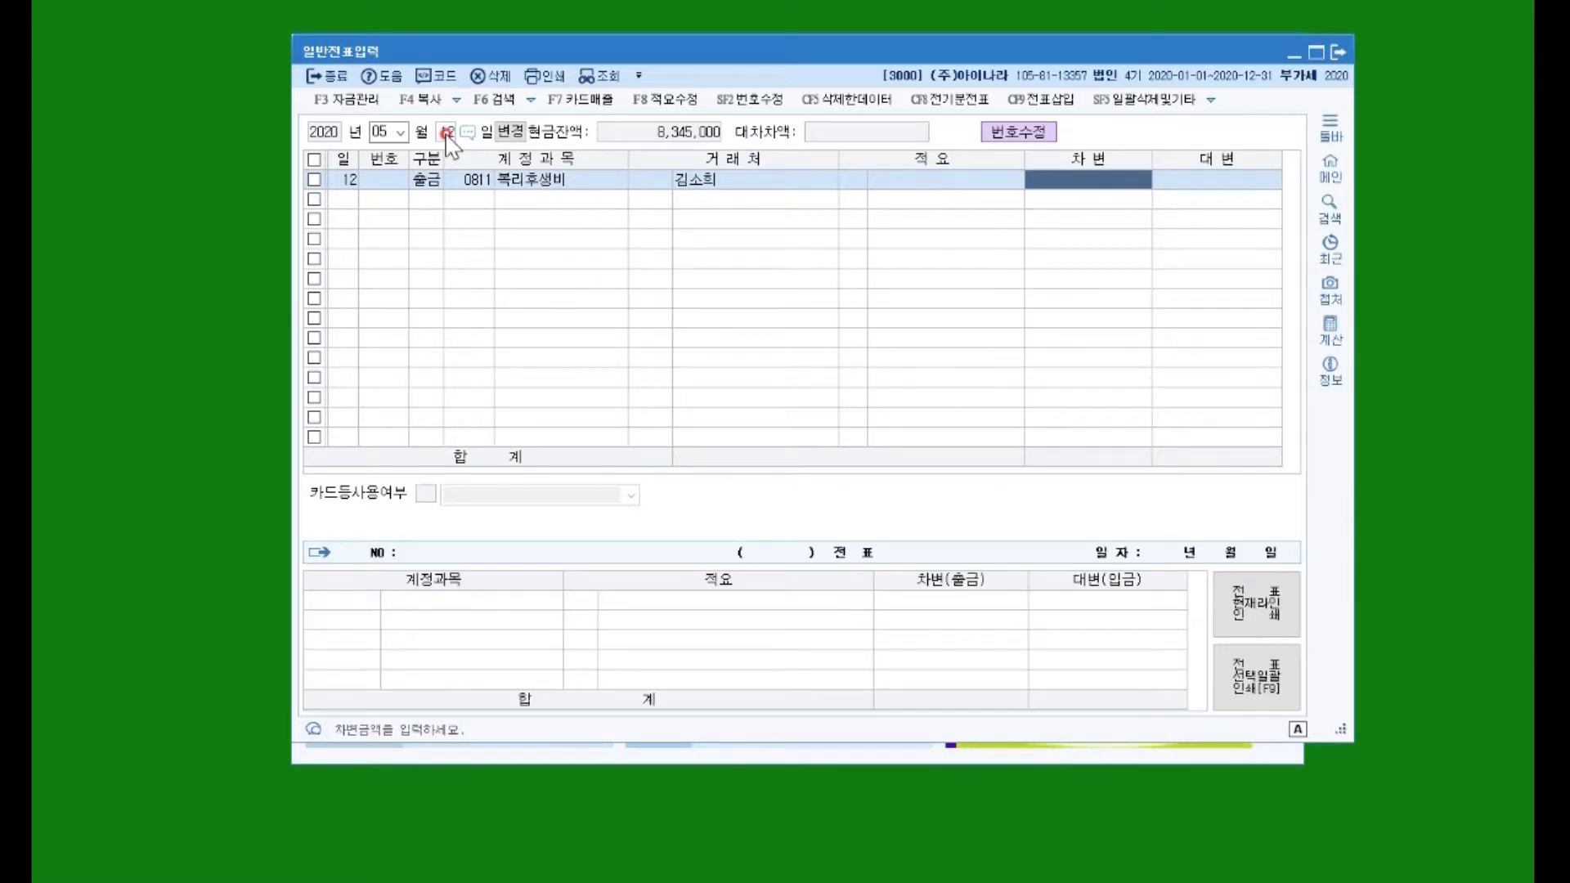
type("3000000")
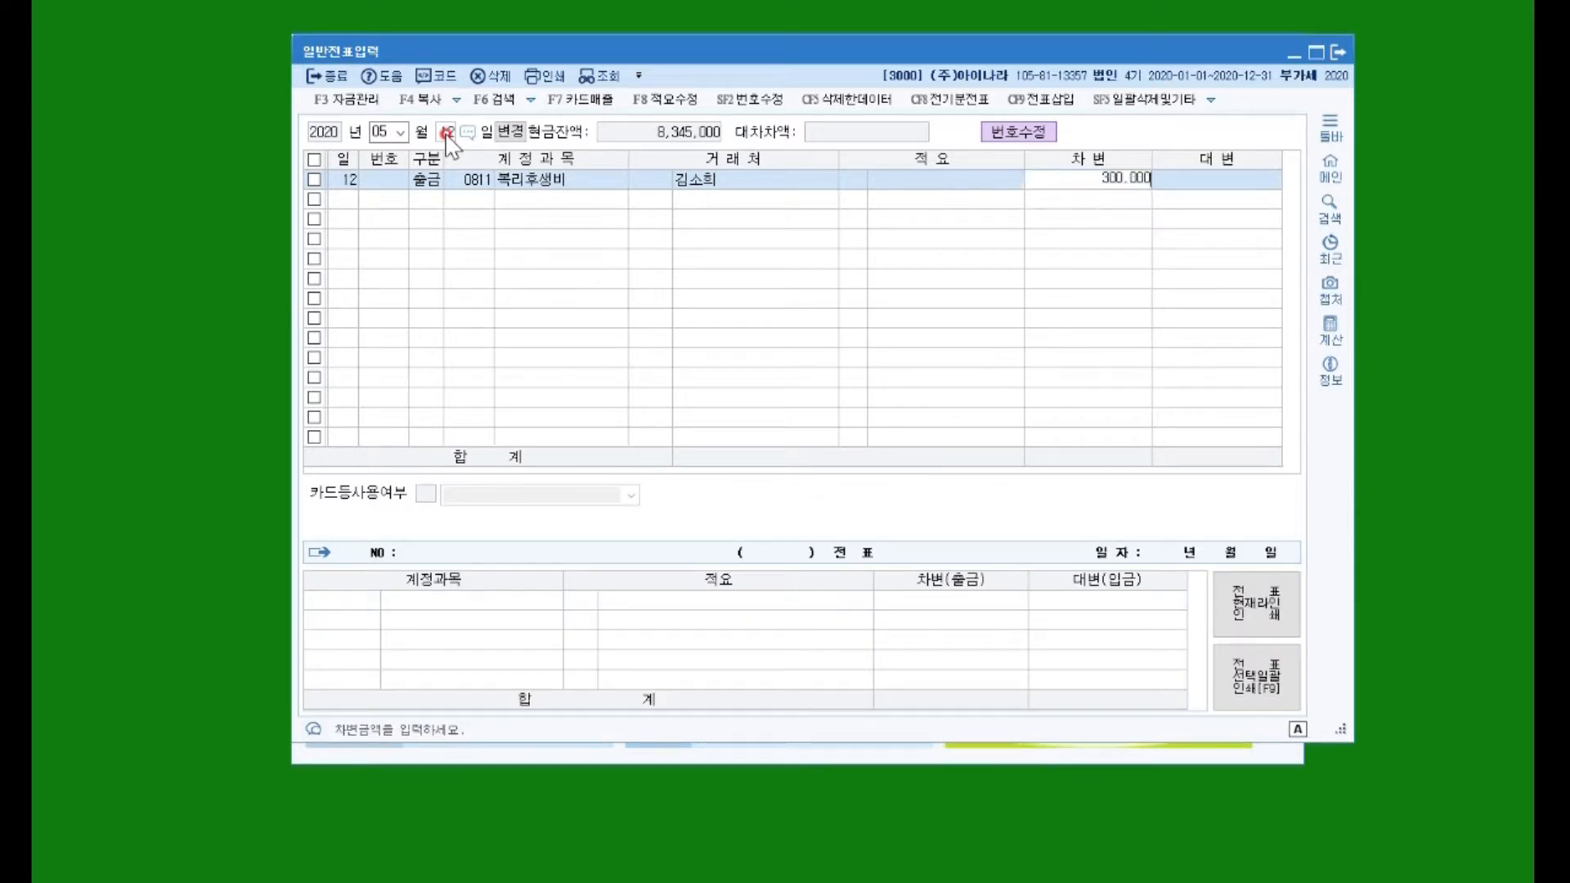
key("Return")
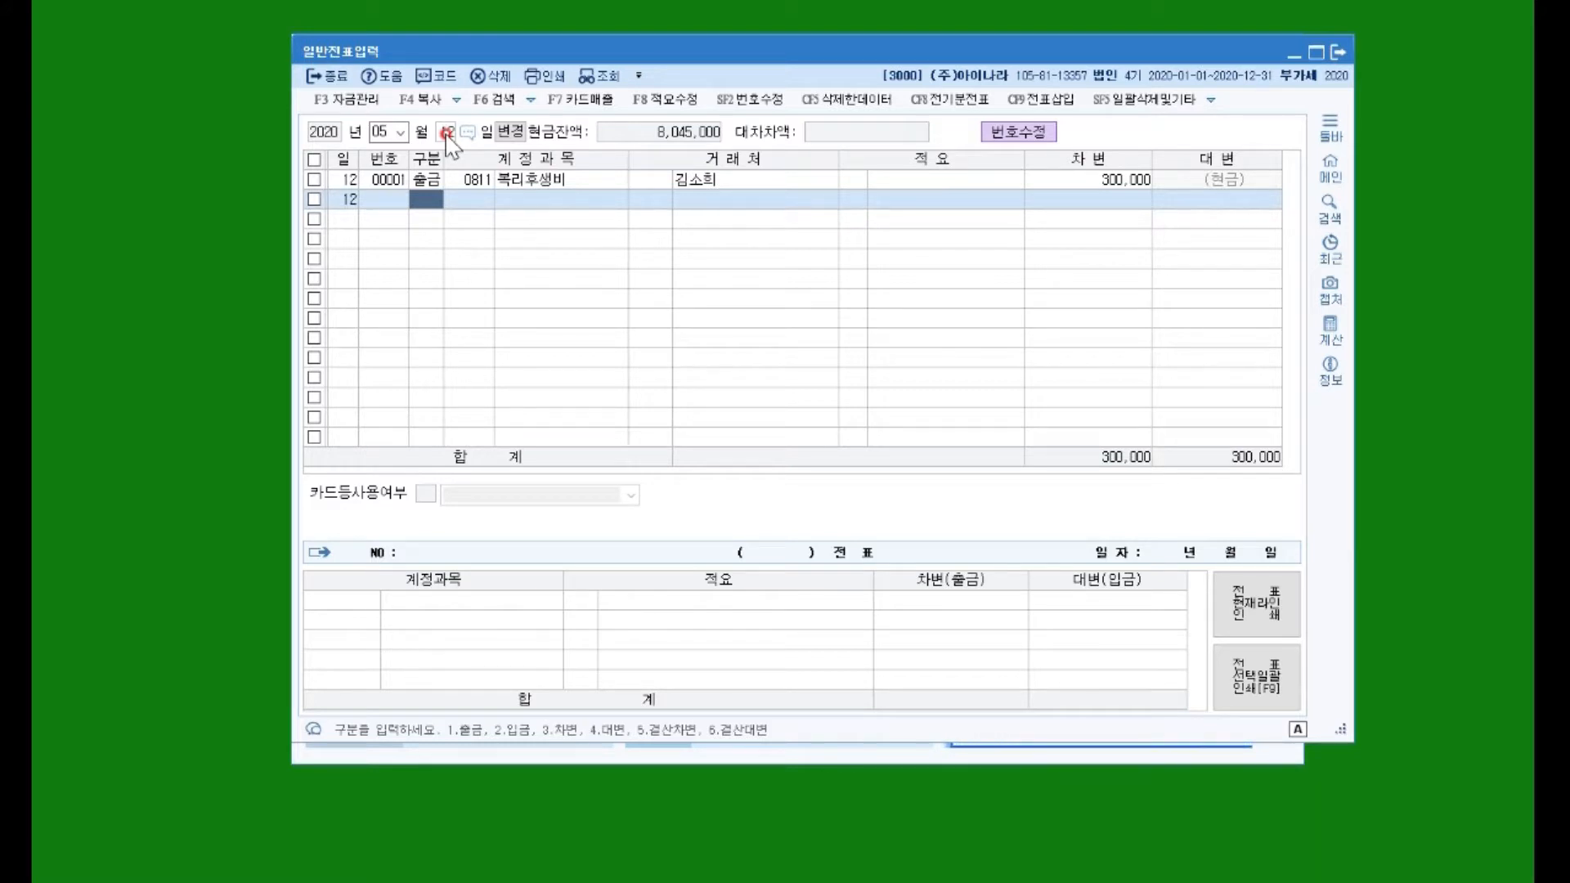
key("Up")
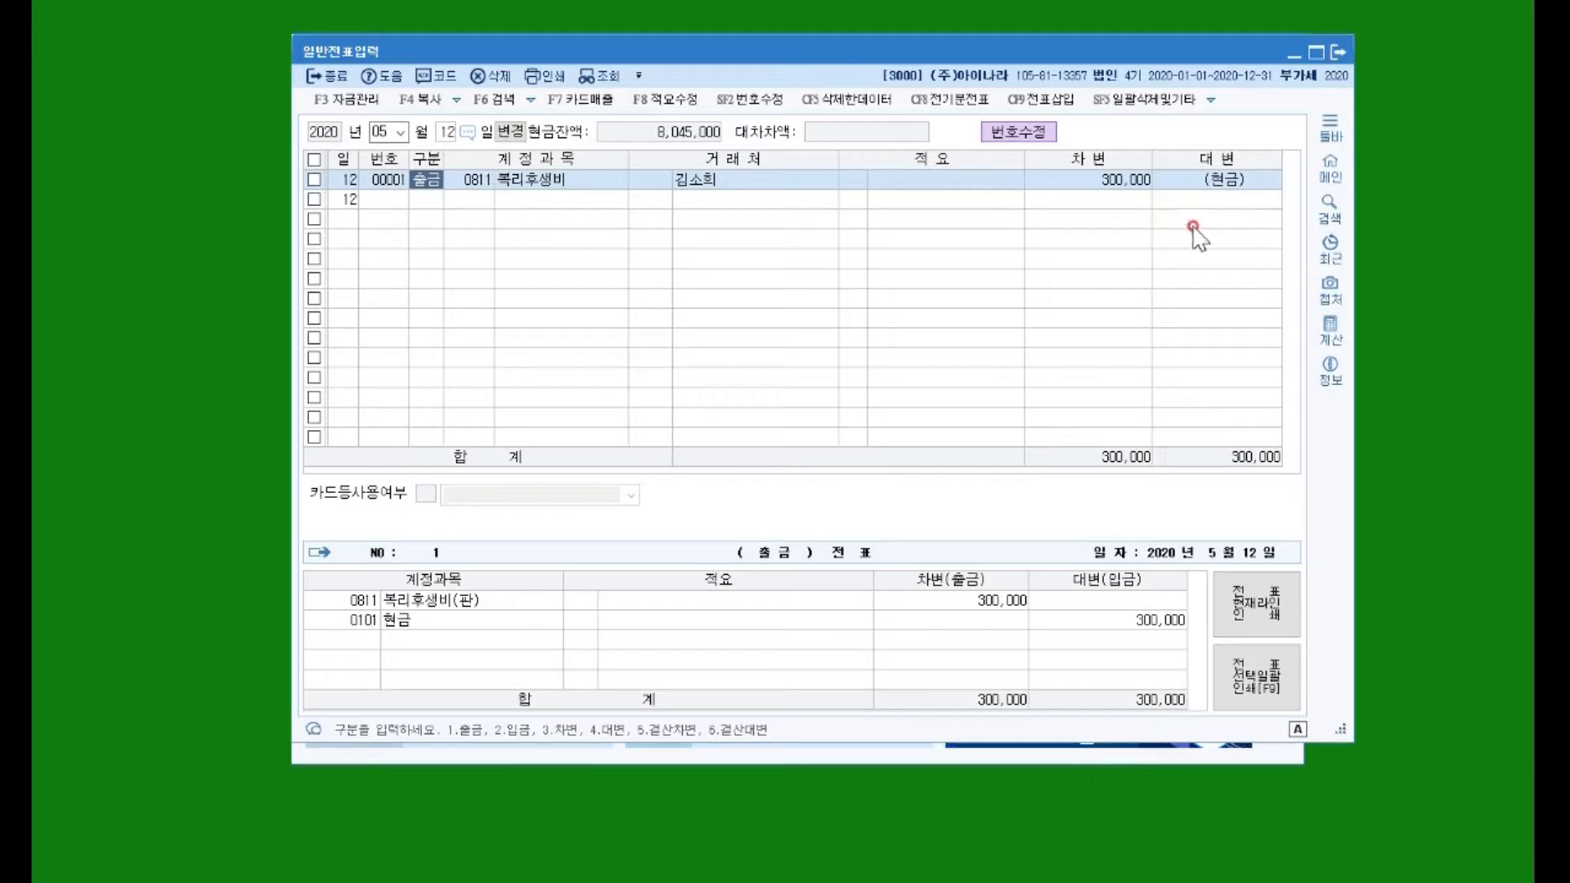
Step: Switch back to May 10 and review the 1,000,000 receipt voucher's 대변 amount
left_click(445, 133)
type("10")
key("Return")
type("234")
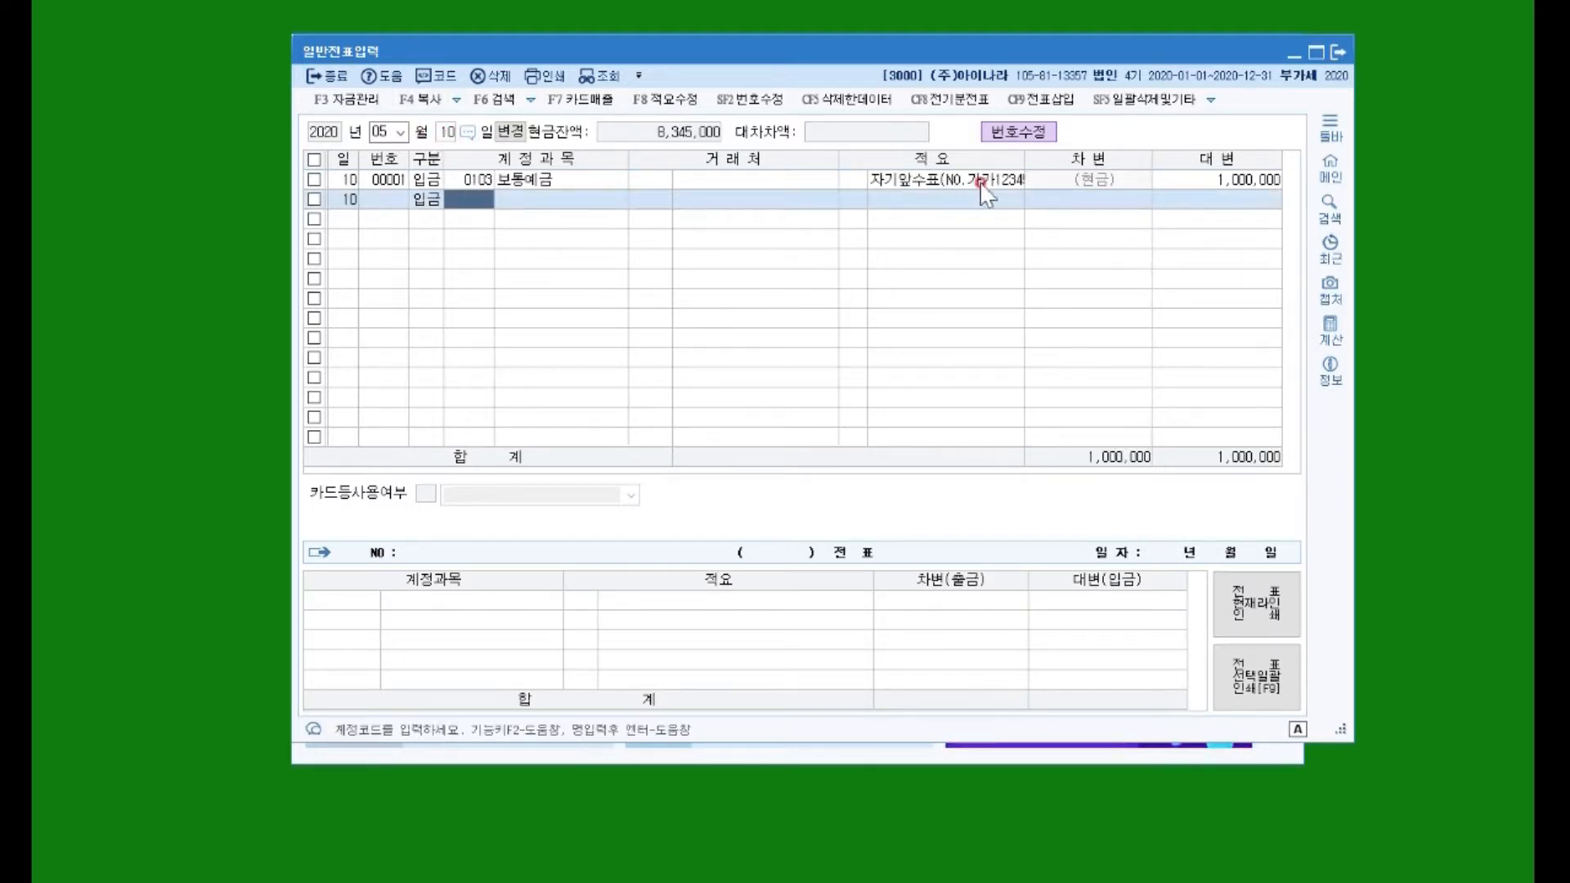
left_click(1243, 179)
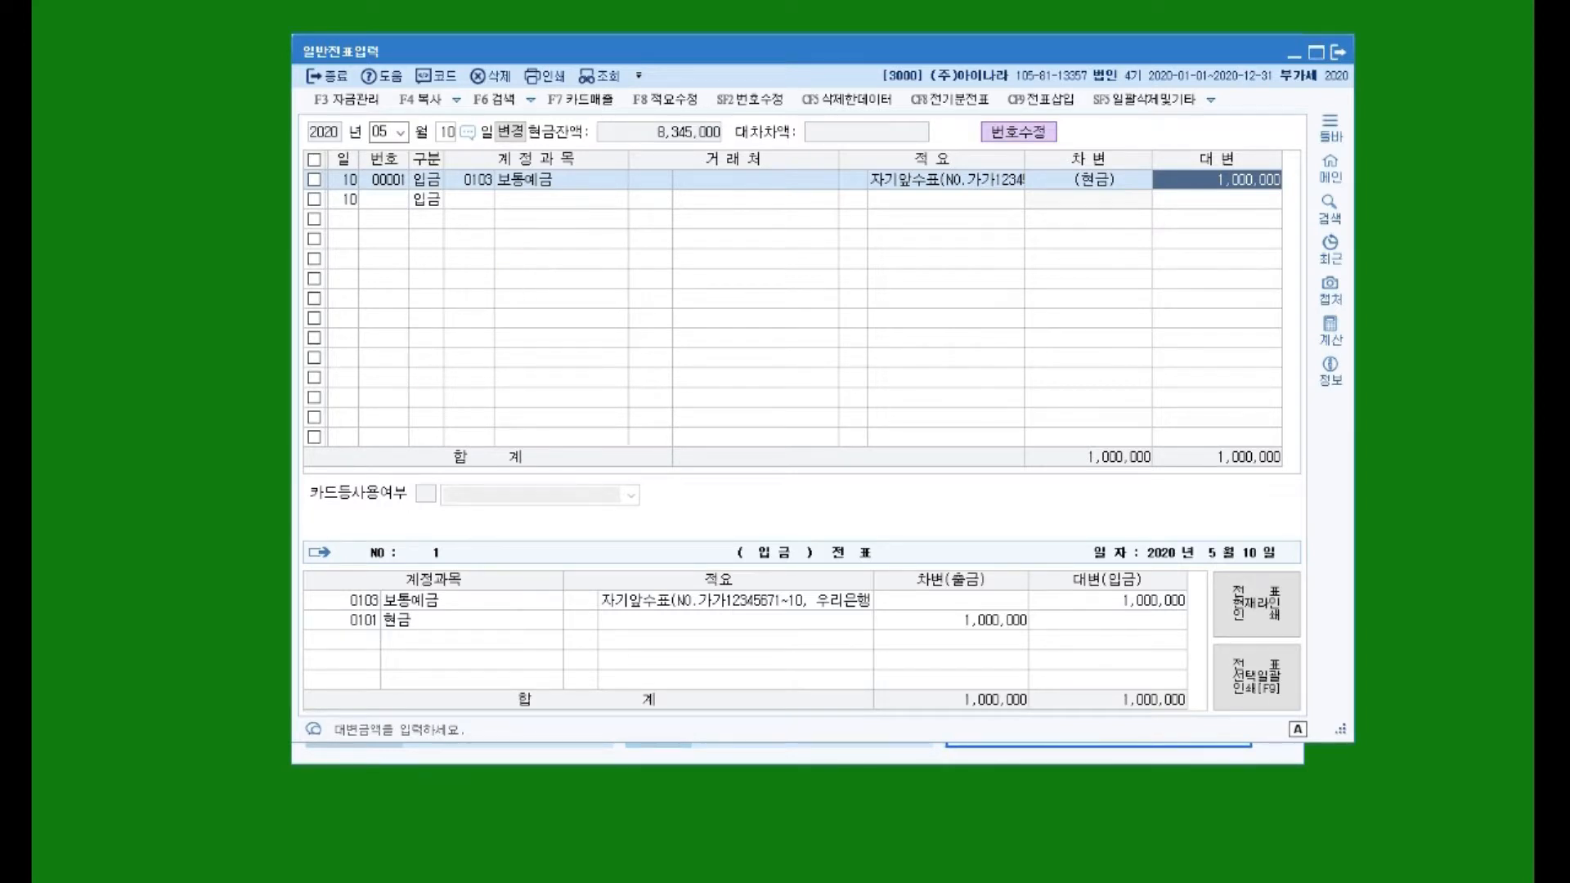
Step: Close 일반전표입력 and select 현금출납장 from the ledger menu
key("Escape")
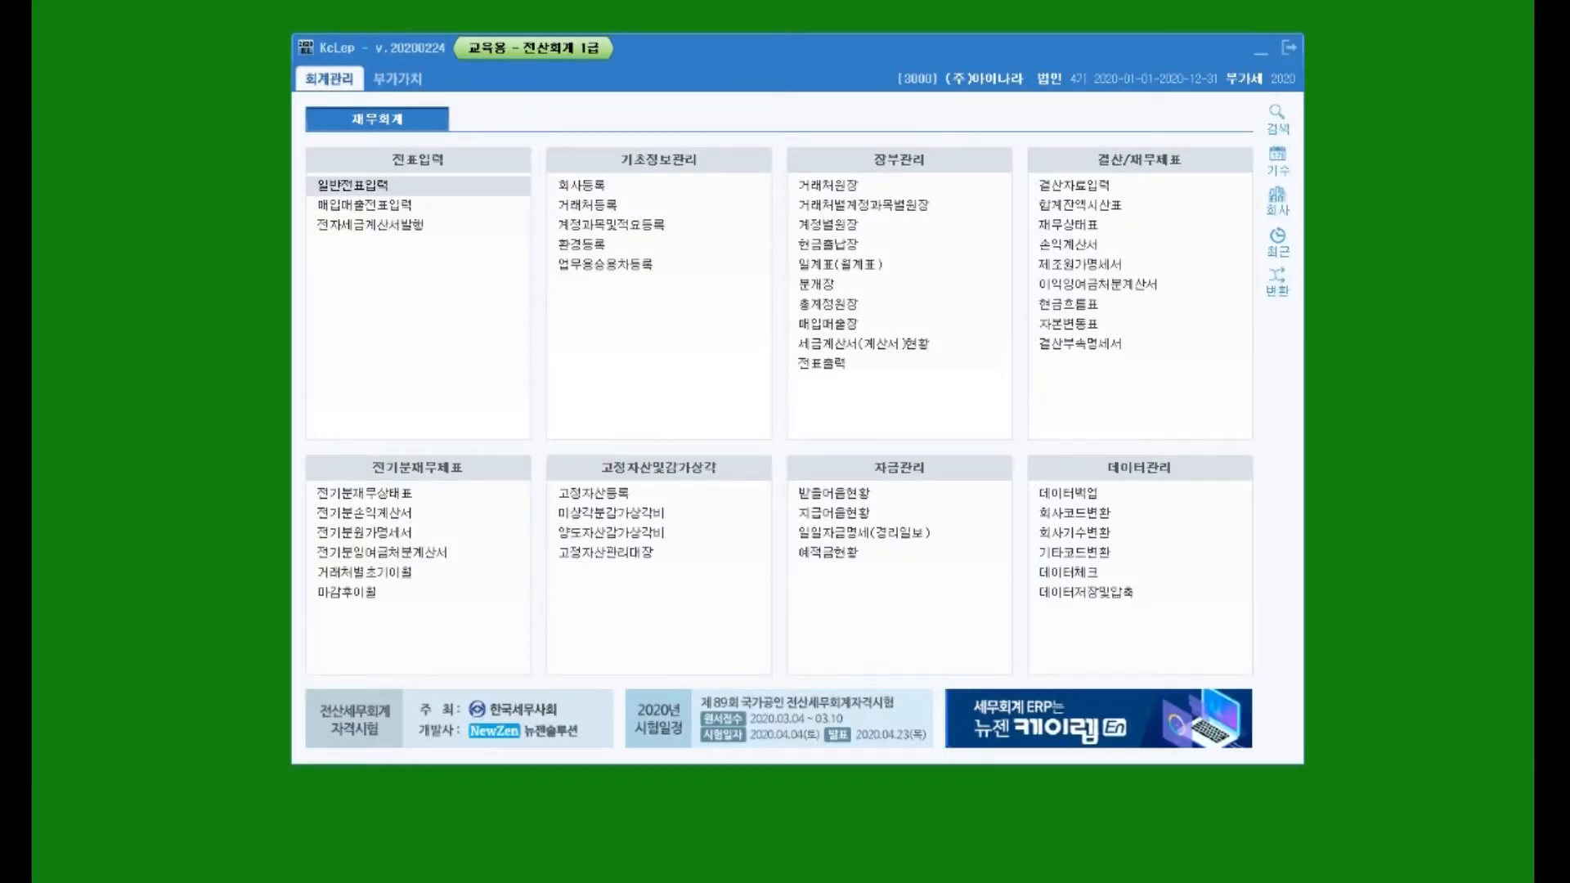
left_click(952, 206)
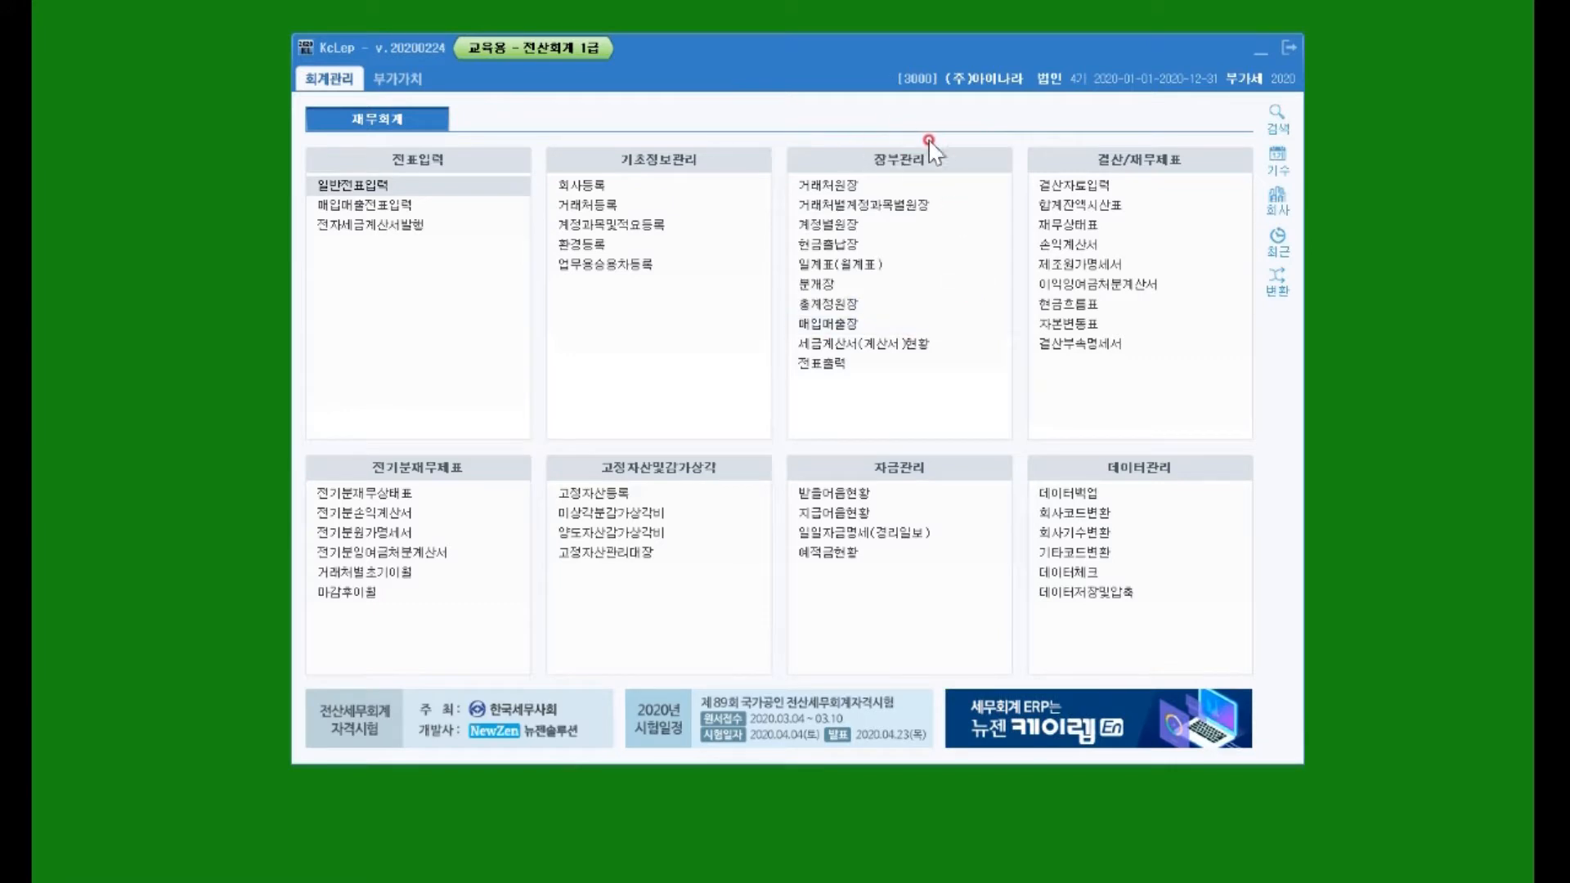
left_click(821, 187)
left_click(813, 244)
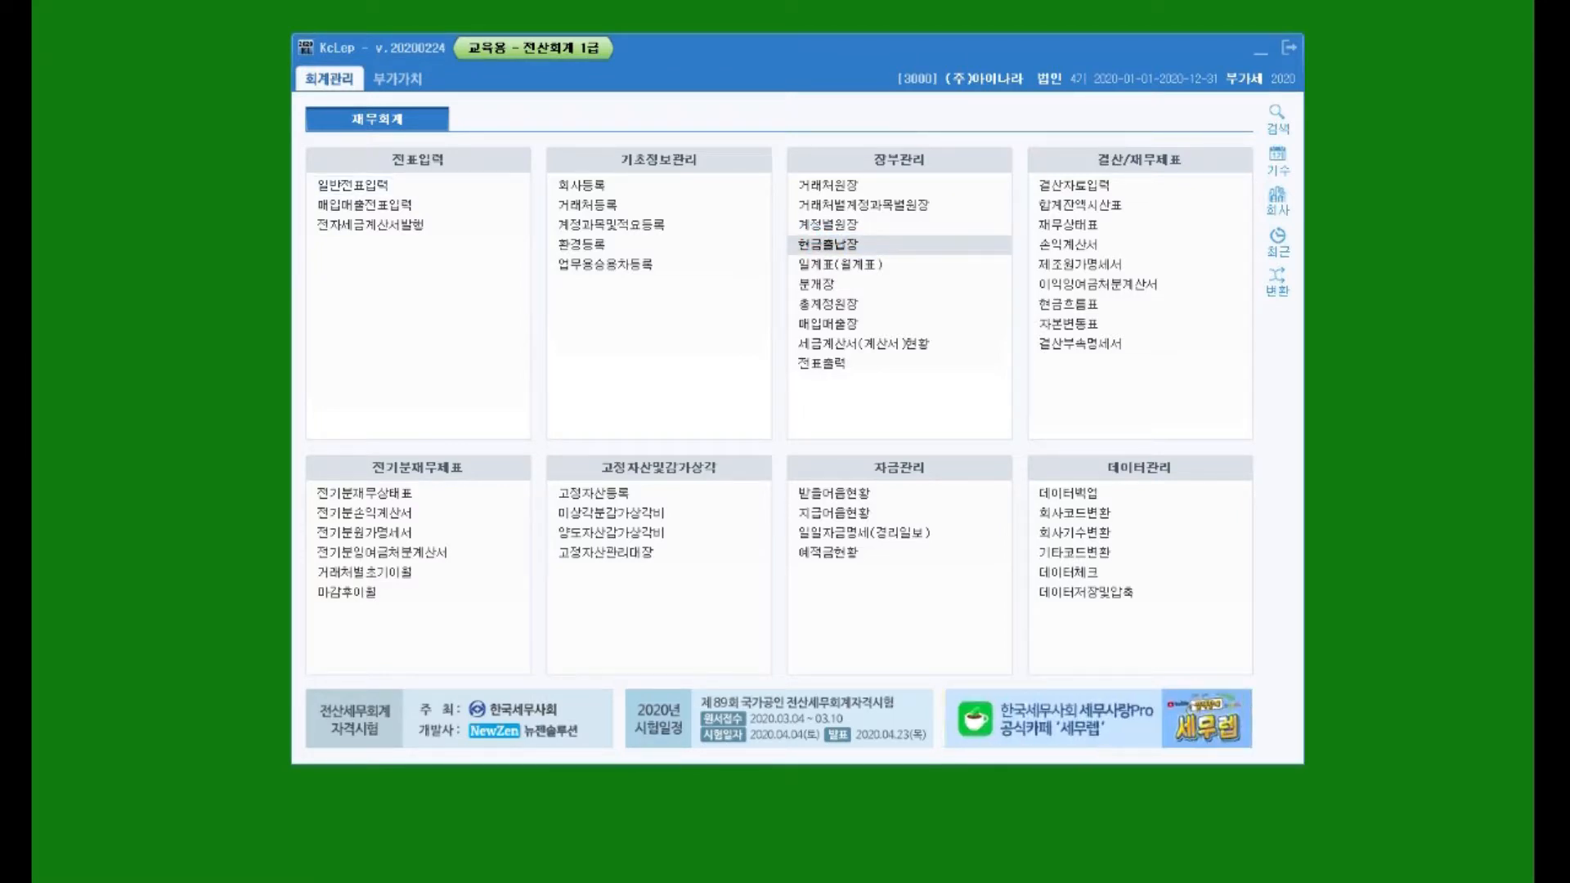
Step: Open 현금출납장 for the period 2020/5/10 to 2020/5/12
left_click(828, 243)
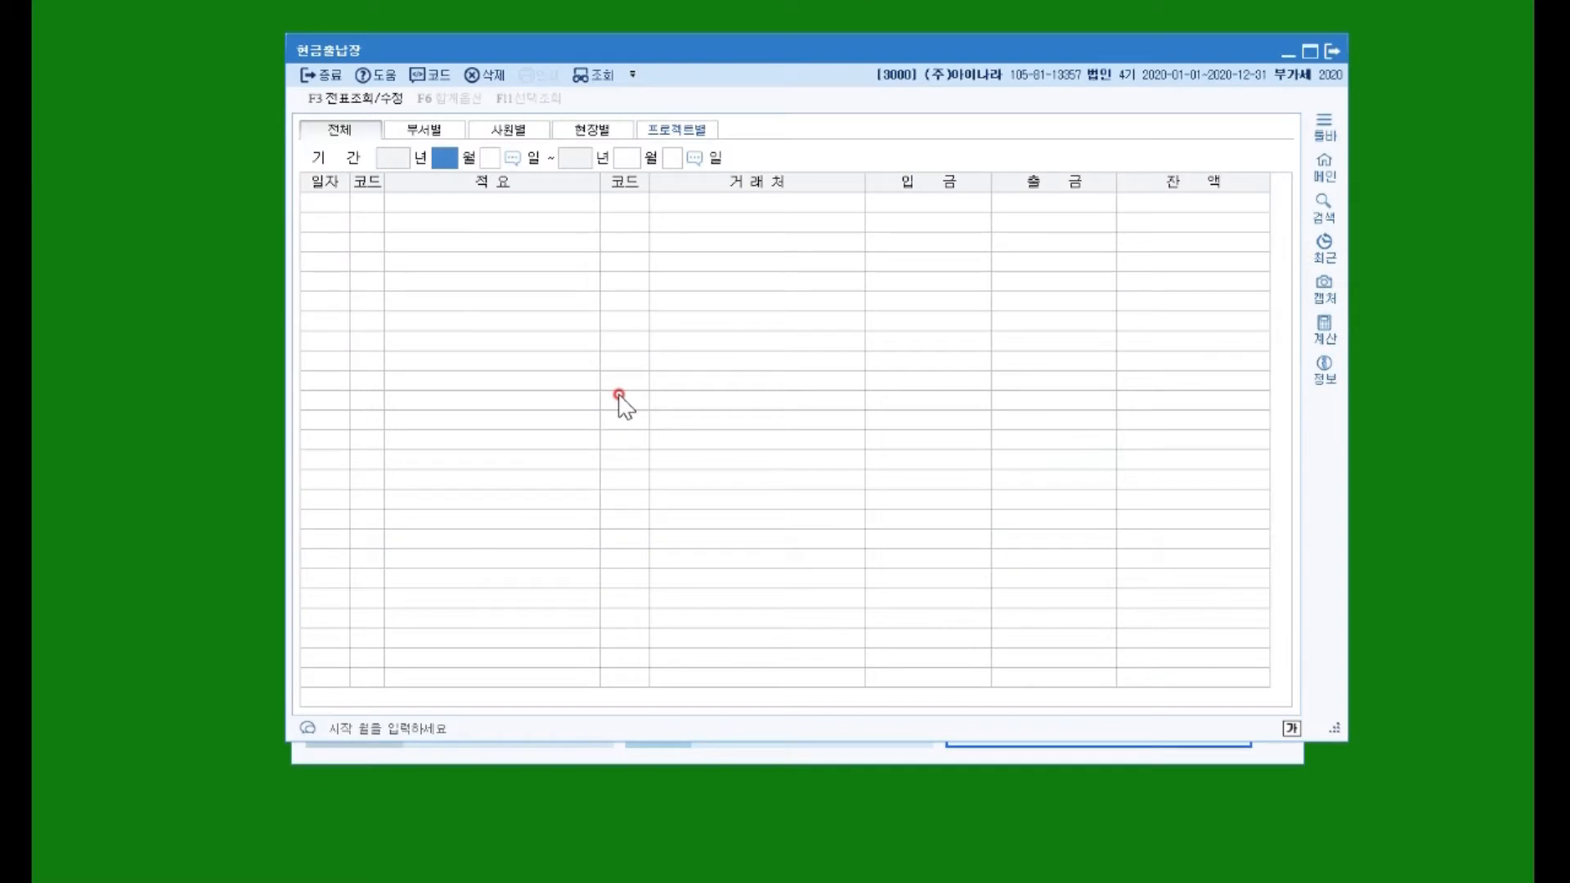
type("5")
key("Return")
type("10")
key("Return")
type("5")
key("Return")
type("12")
key("Return")
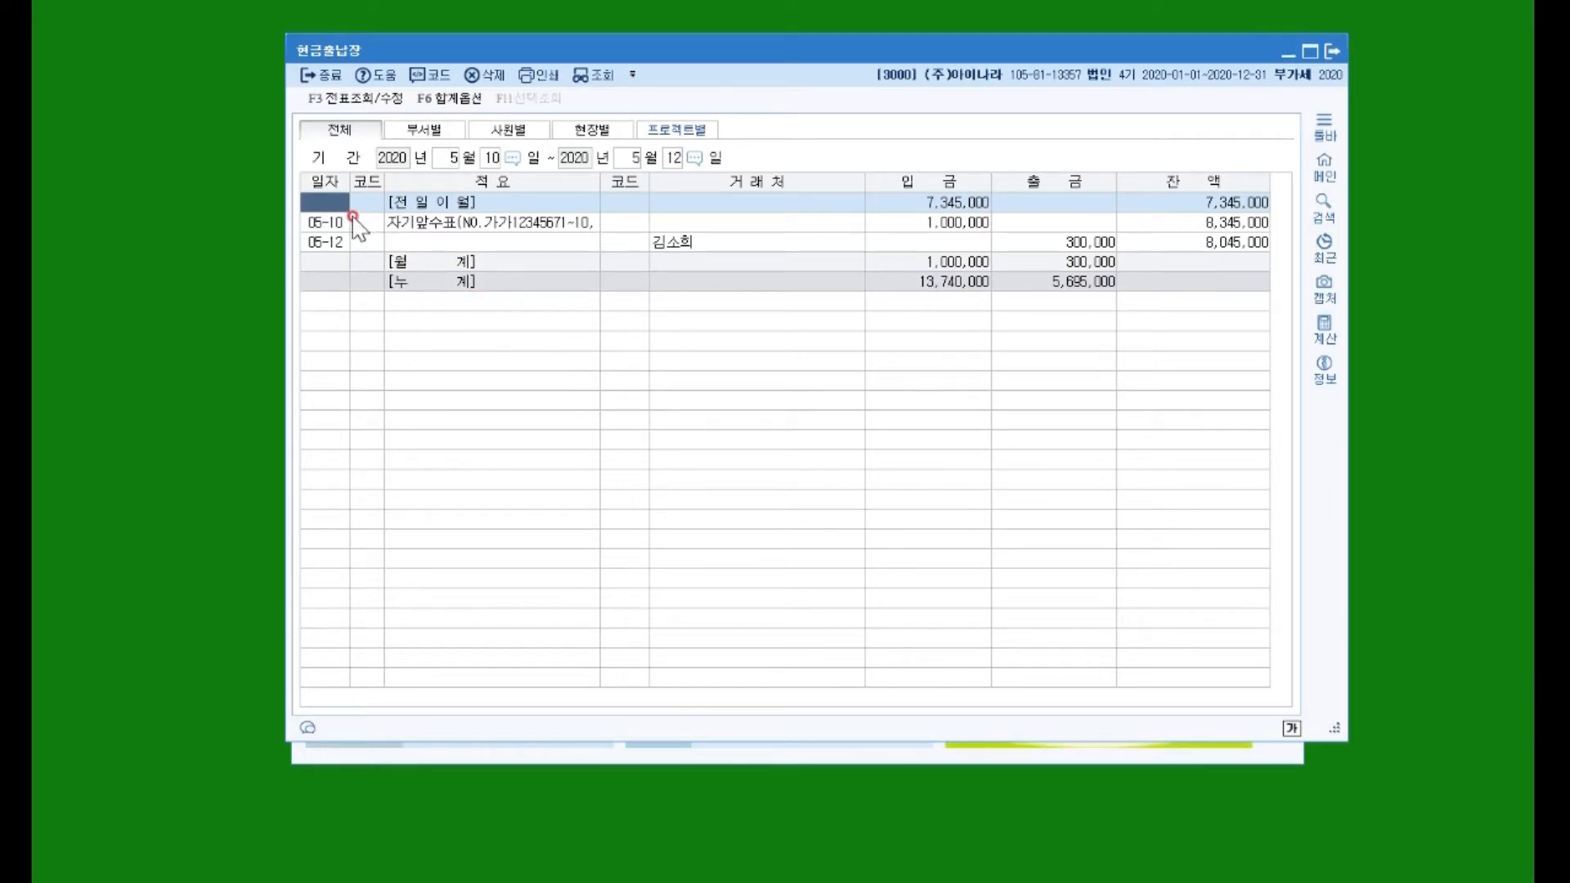
Step: Check the 05-10 receipt of 1,000,000 and the 05-12 payment of 300,000
left_click(321, 221)
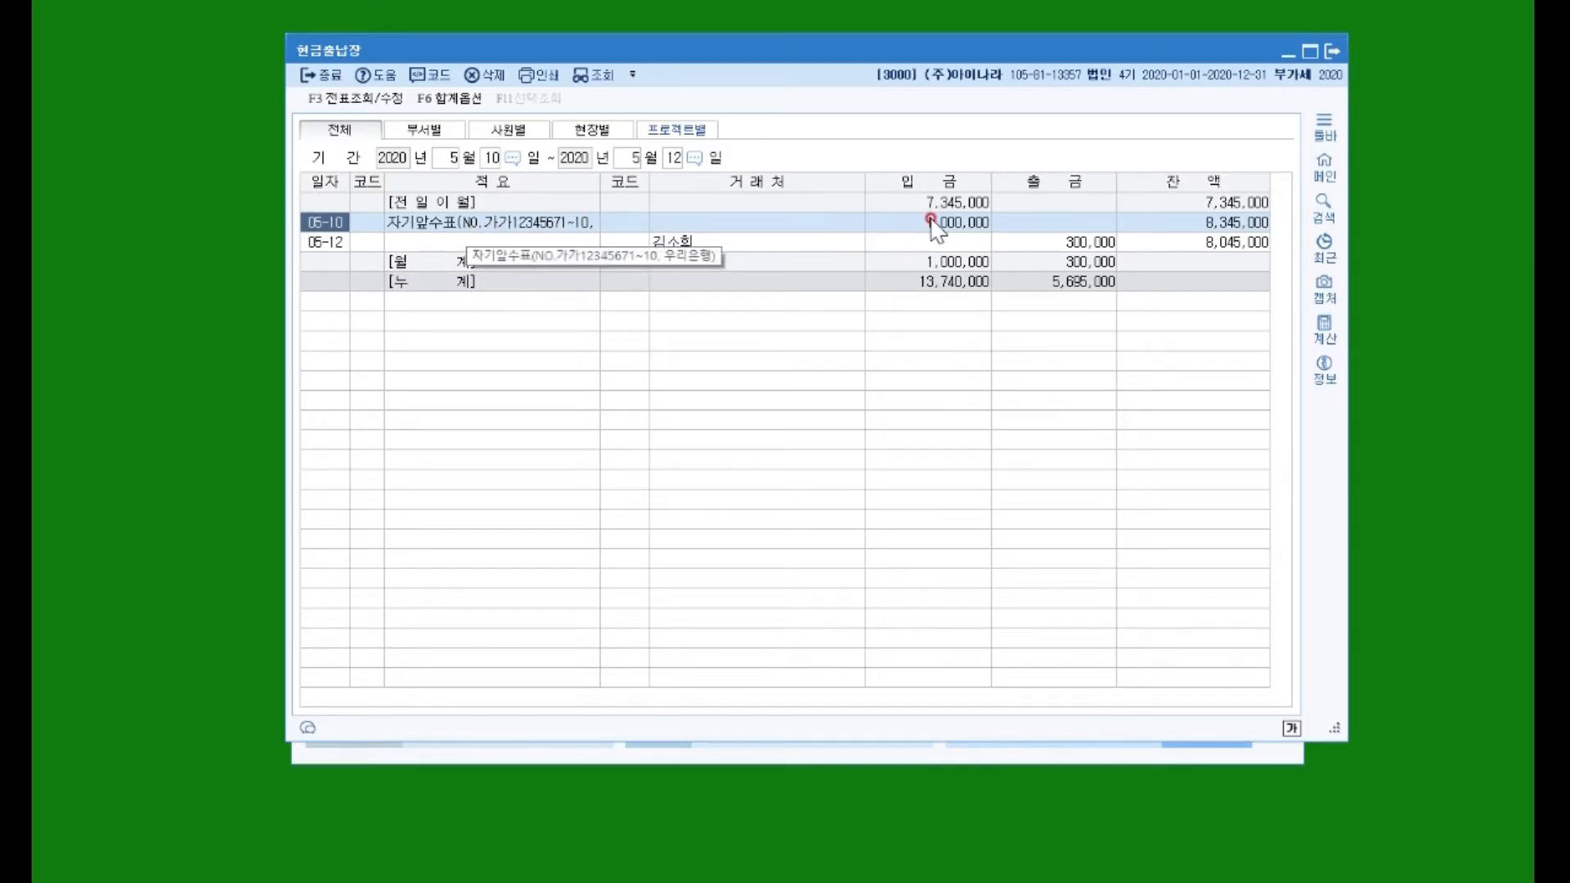
left_click(472, 222)
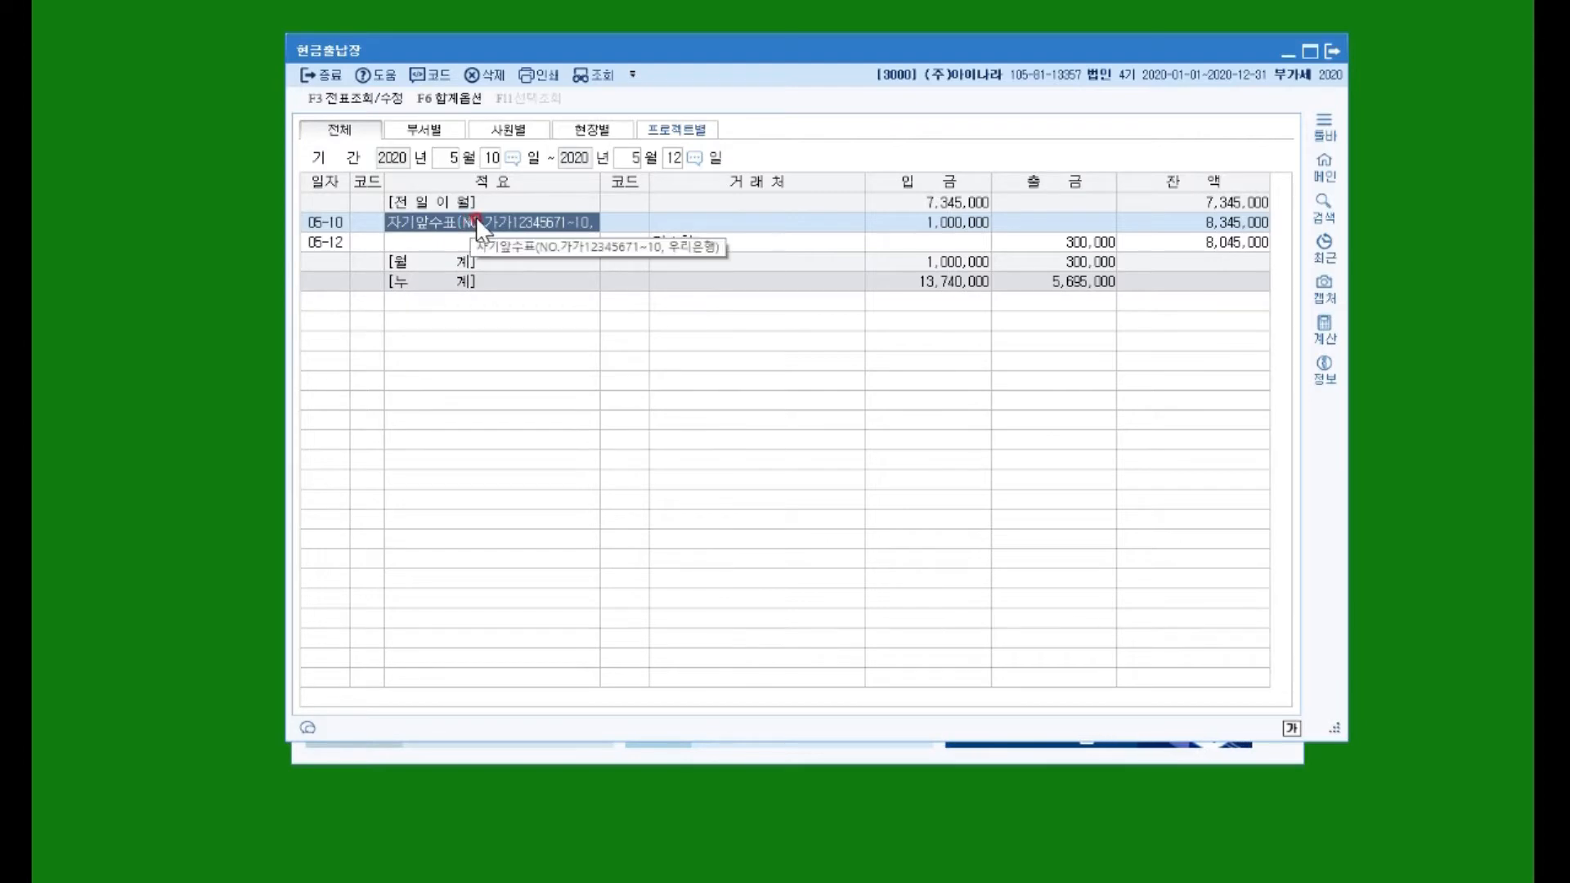
left_click(945, 222)
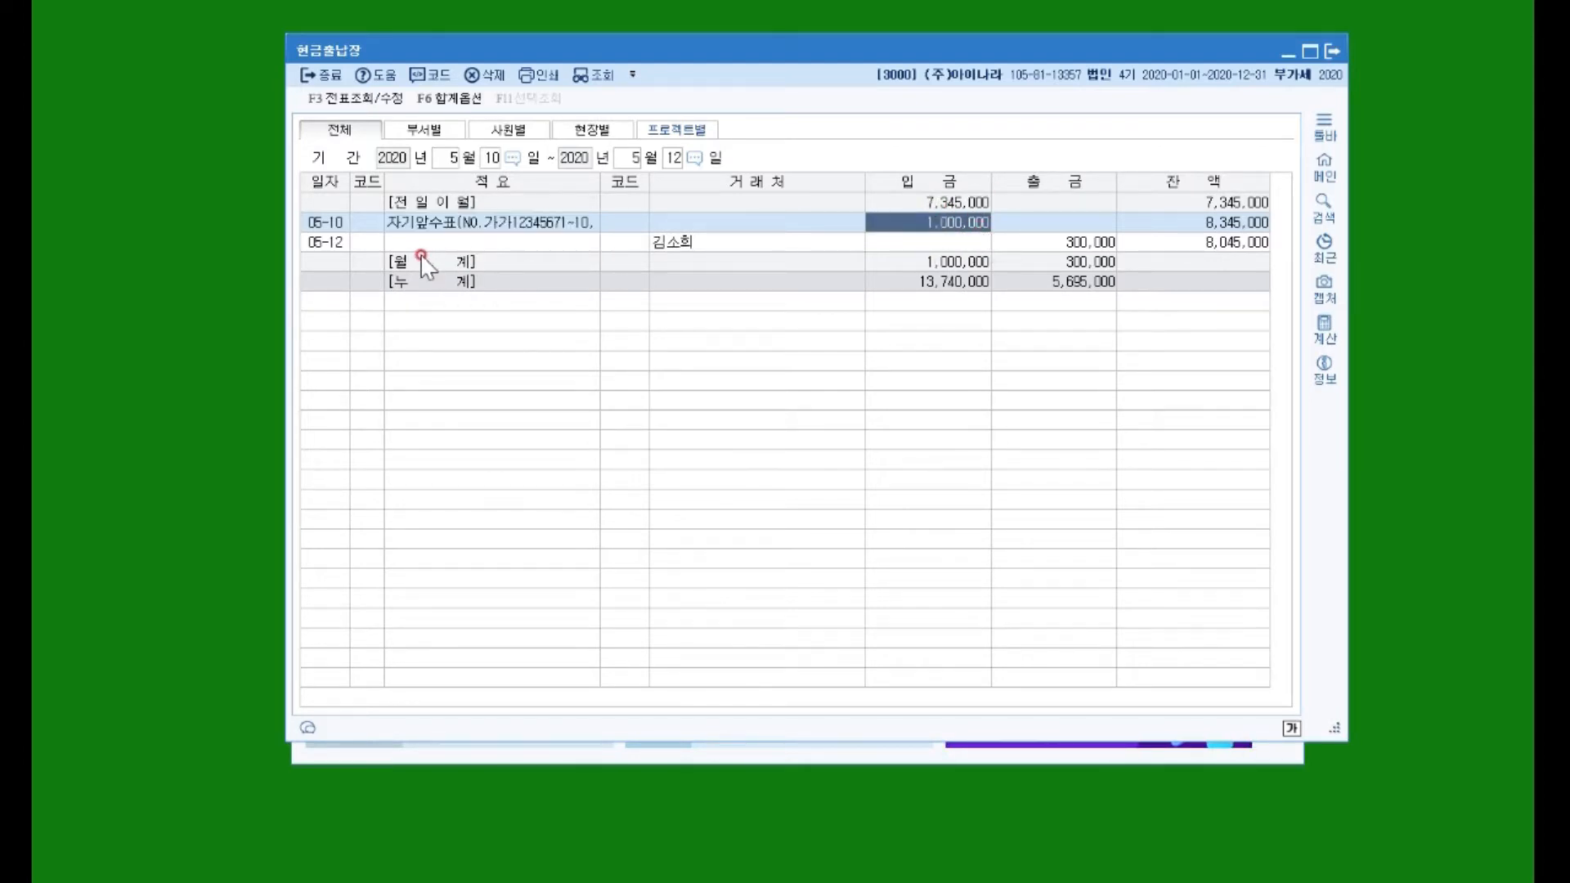
left_click(329, 242)
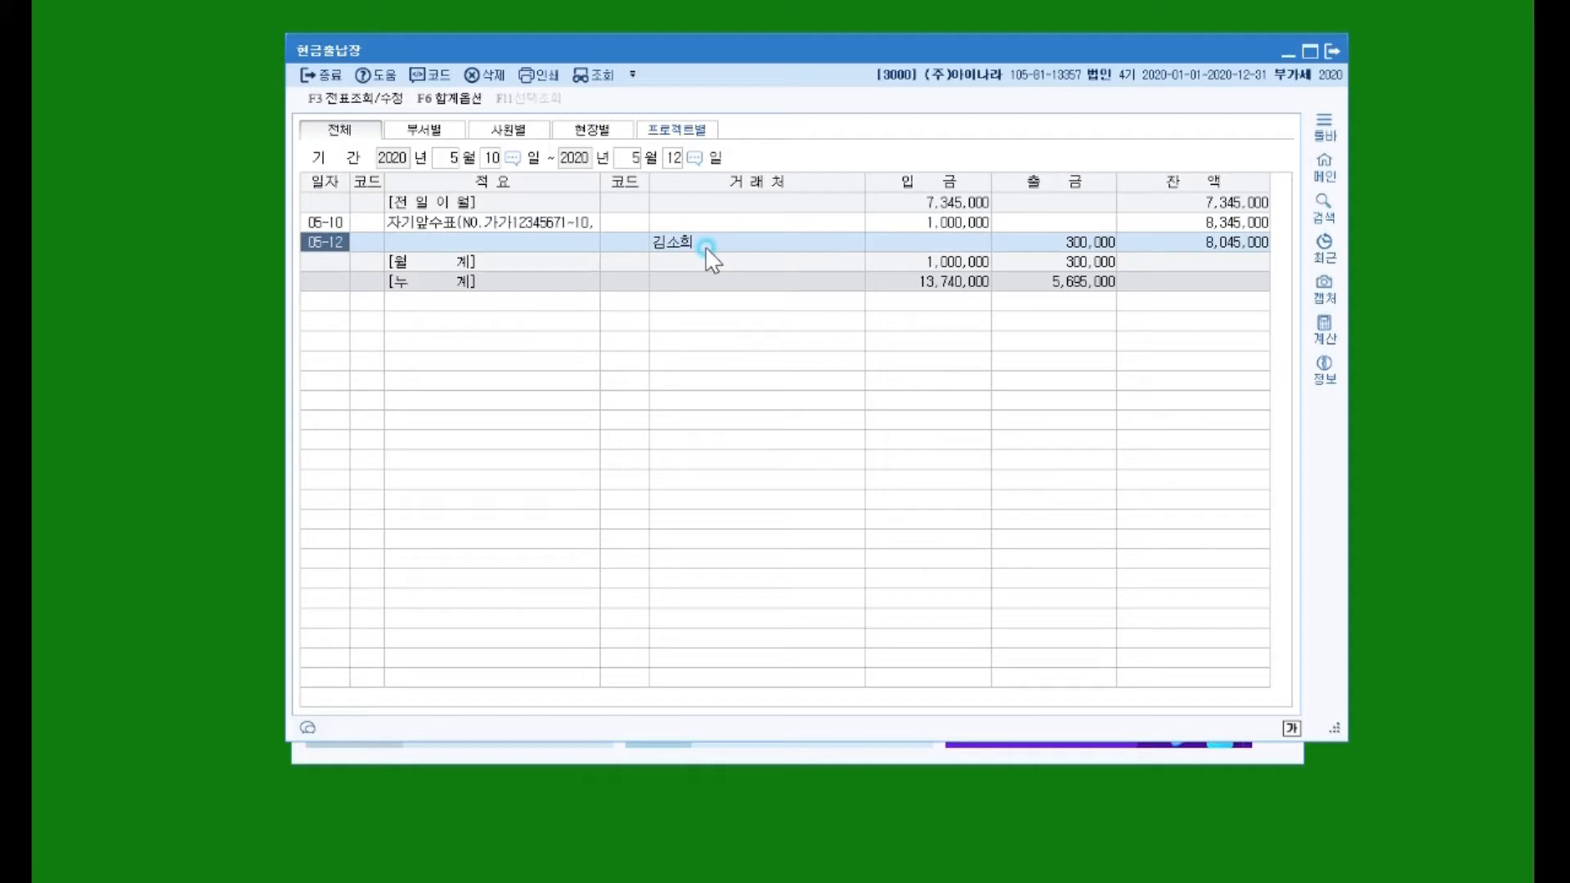
left_click(655, 242)
left_click(1104, 244)
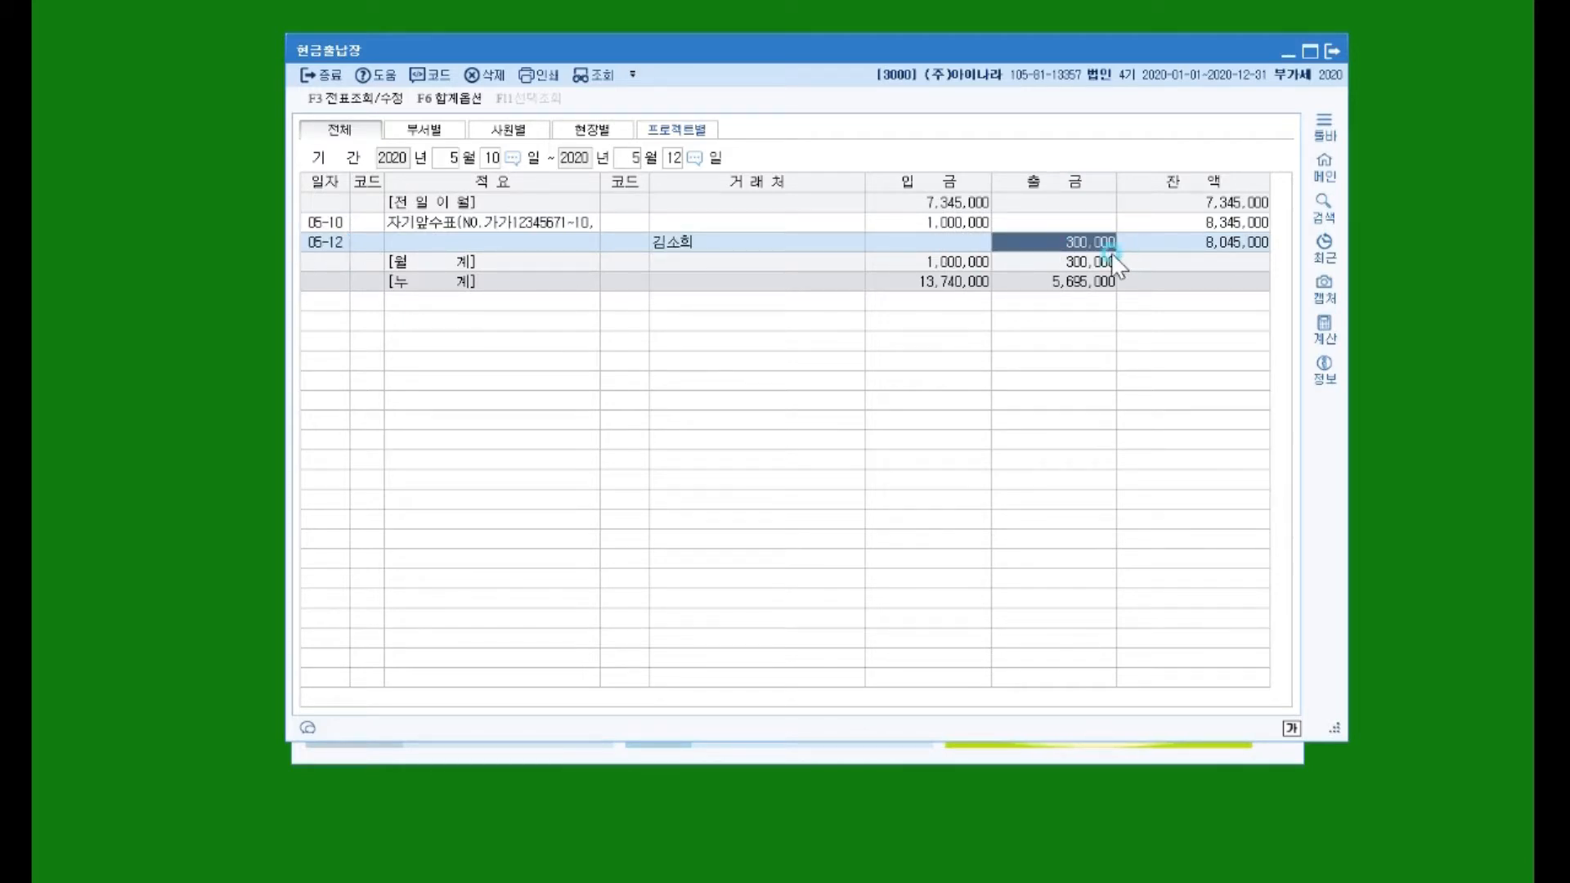